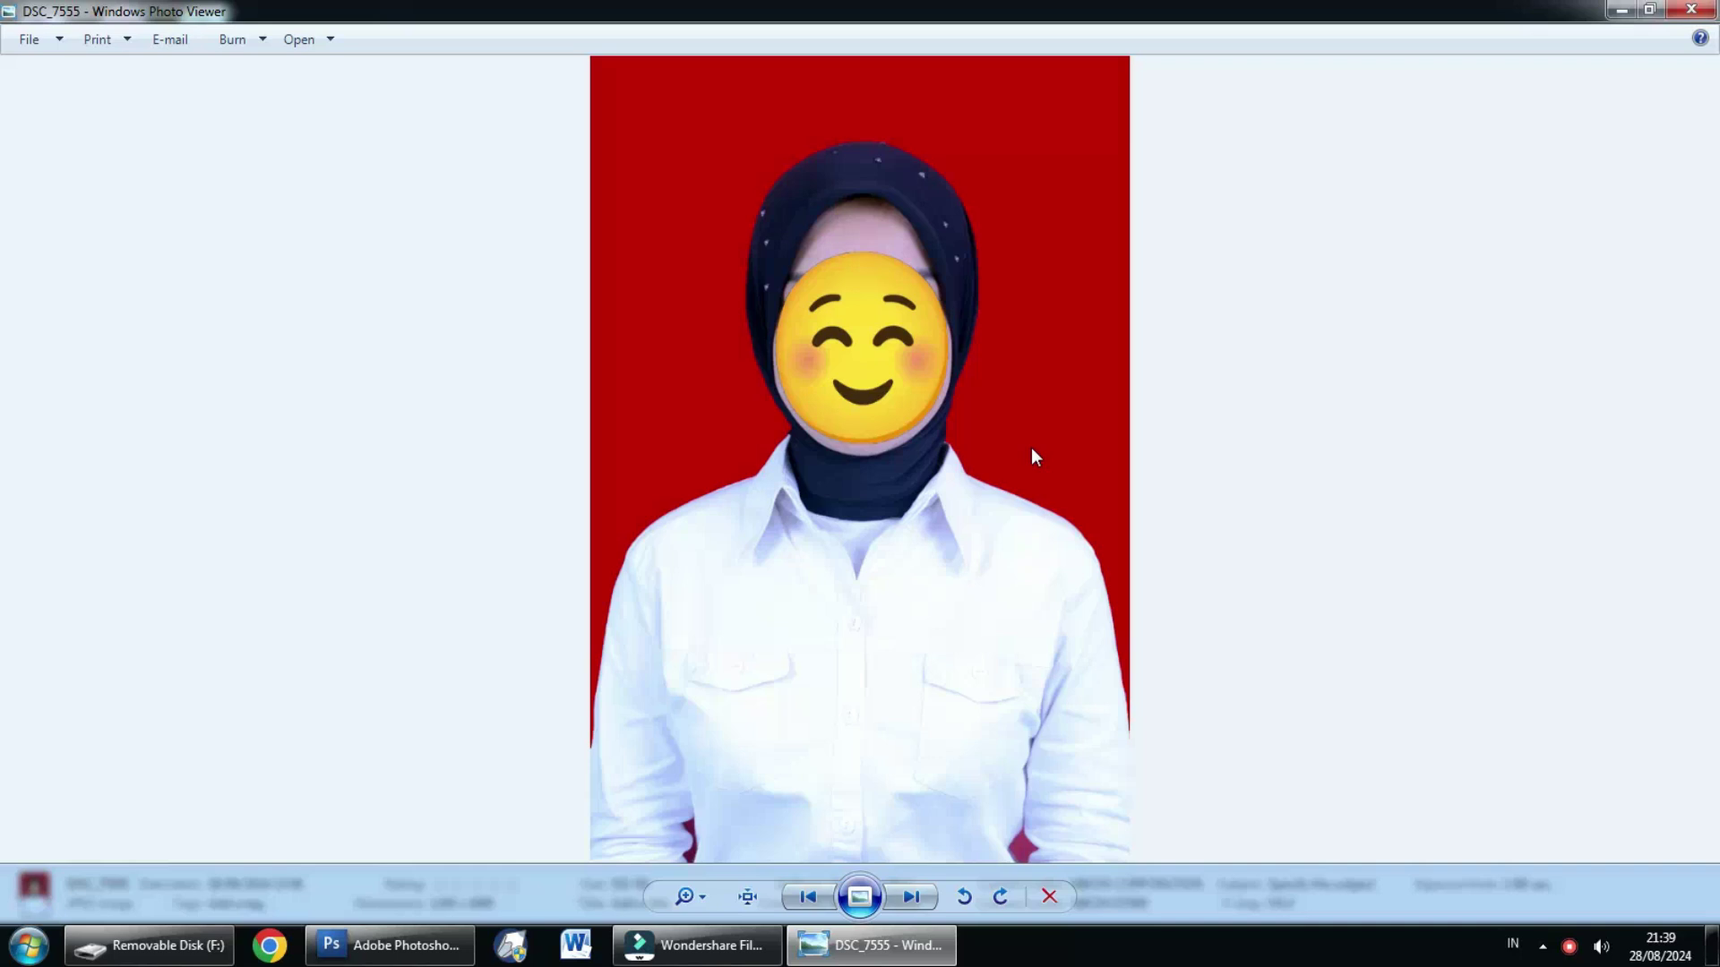
Step: Zoom into the DSC_7555 portrait in Photo Viewer and pan down onto the headscarf
{"action": "scroll", "coordinate": [874, 185], "scroll_direction": "up", "scroll_amount": 1}
{"action": "scroll", "coordinate": [874, 183], "scroll_direction": "up", "scroll_amount": 1}
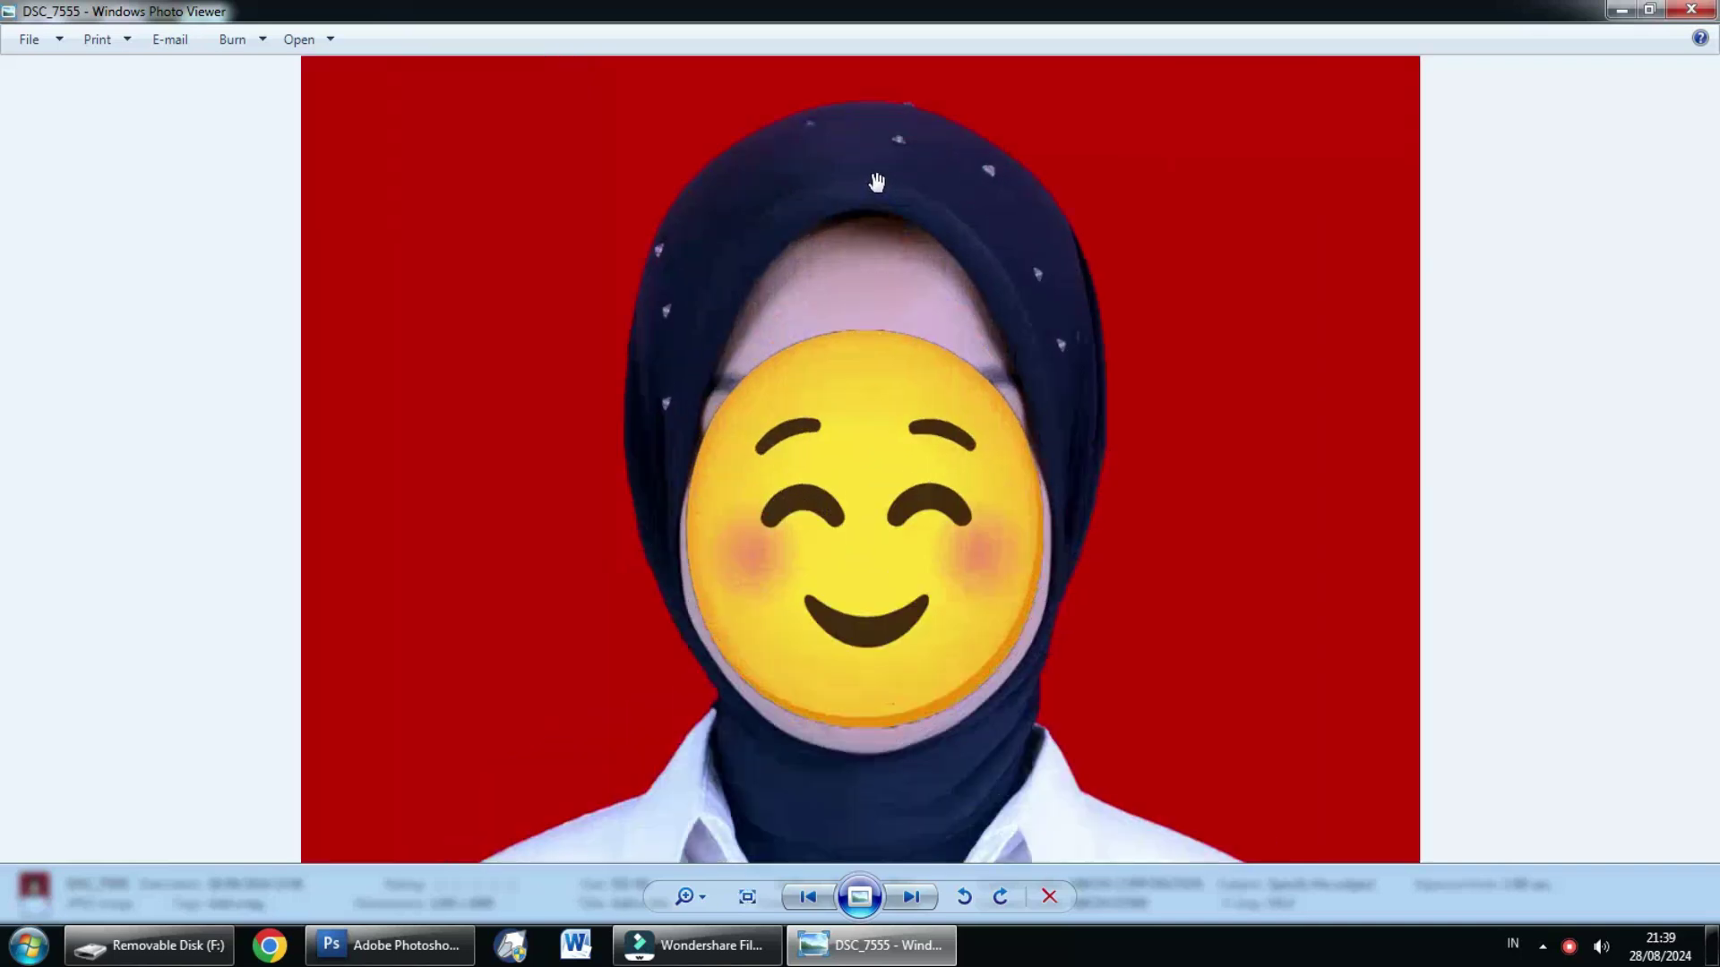
{"action": "scroll", "coordinate": [831, 386], "scroll_direction": "down", "scroll_amount": 1}
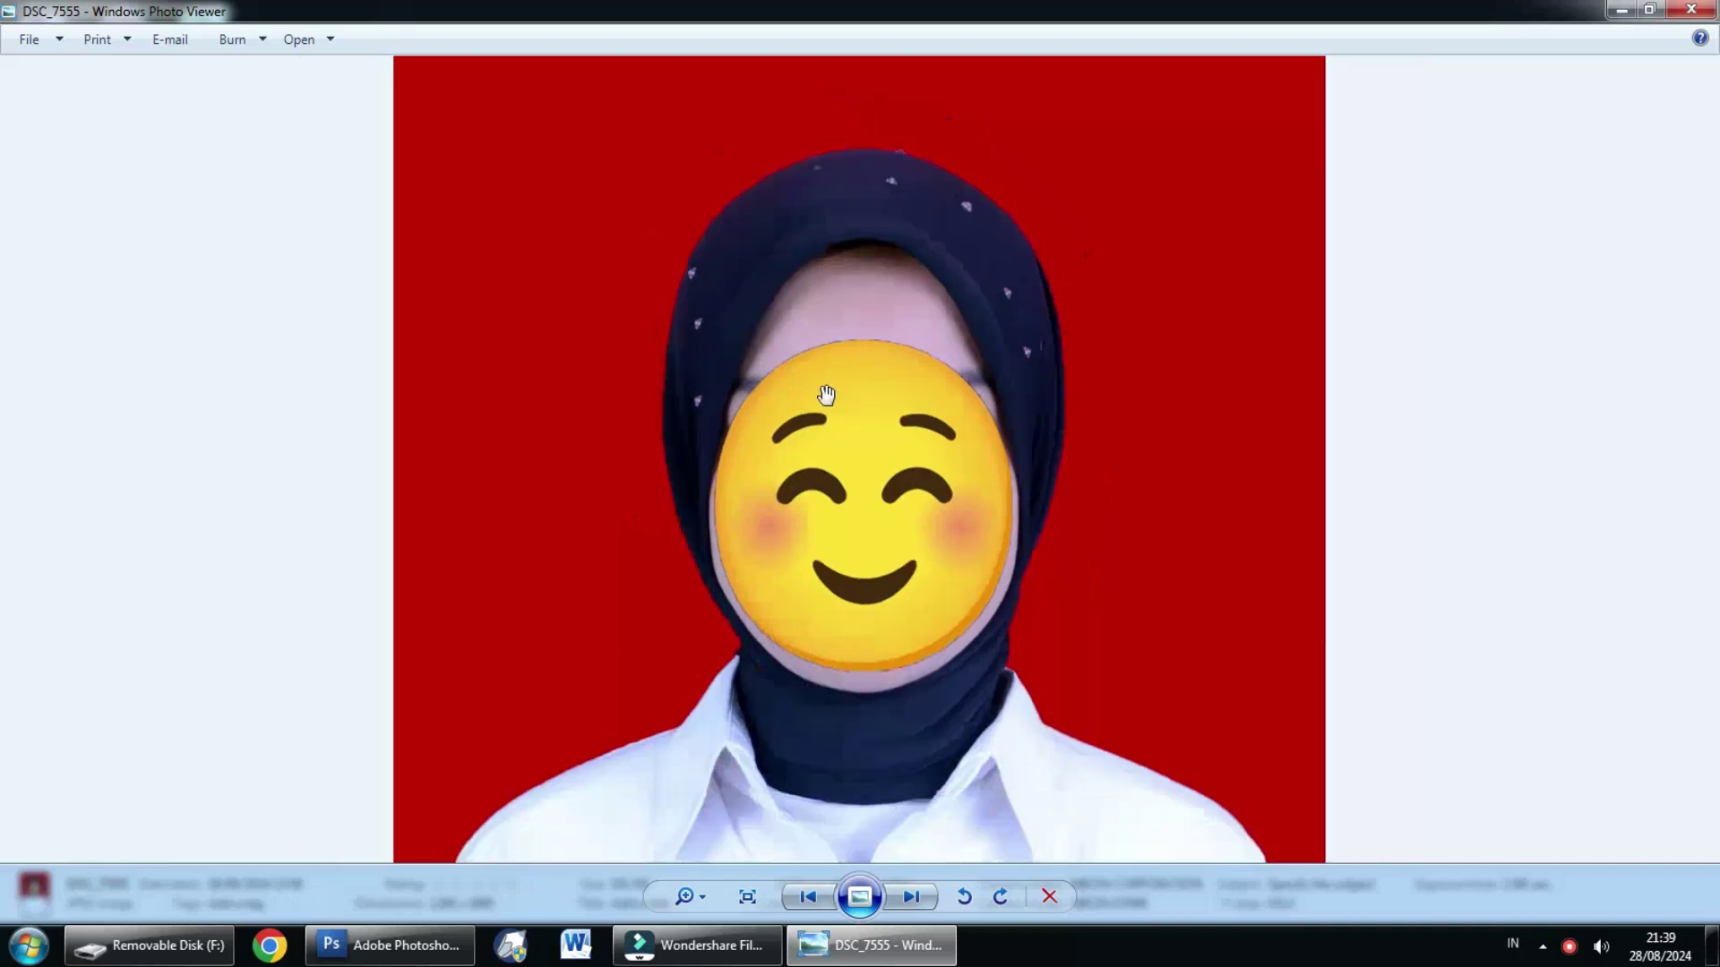
{"action": "scroll", "coordinate": [827, 403], "scroll_direction": "down", "scroll_amount": 1}
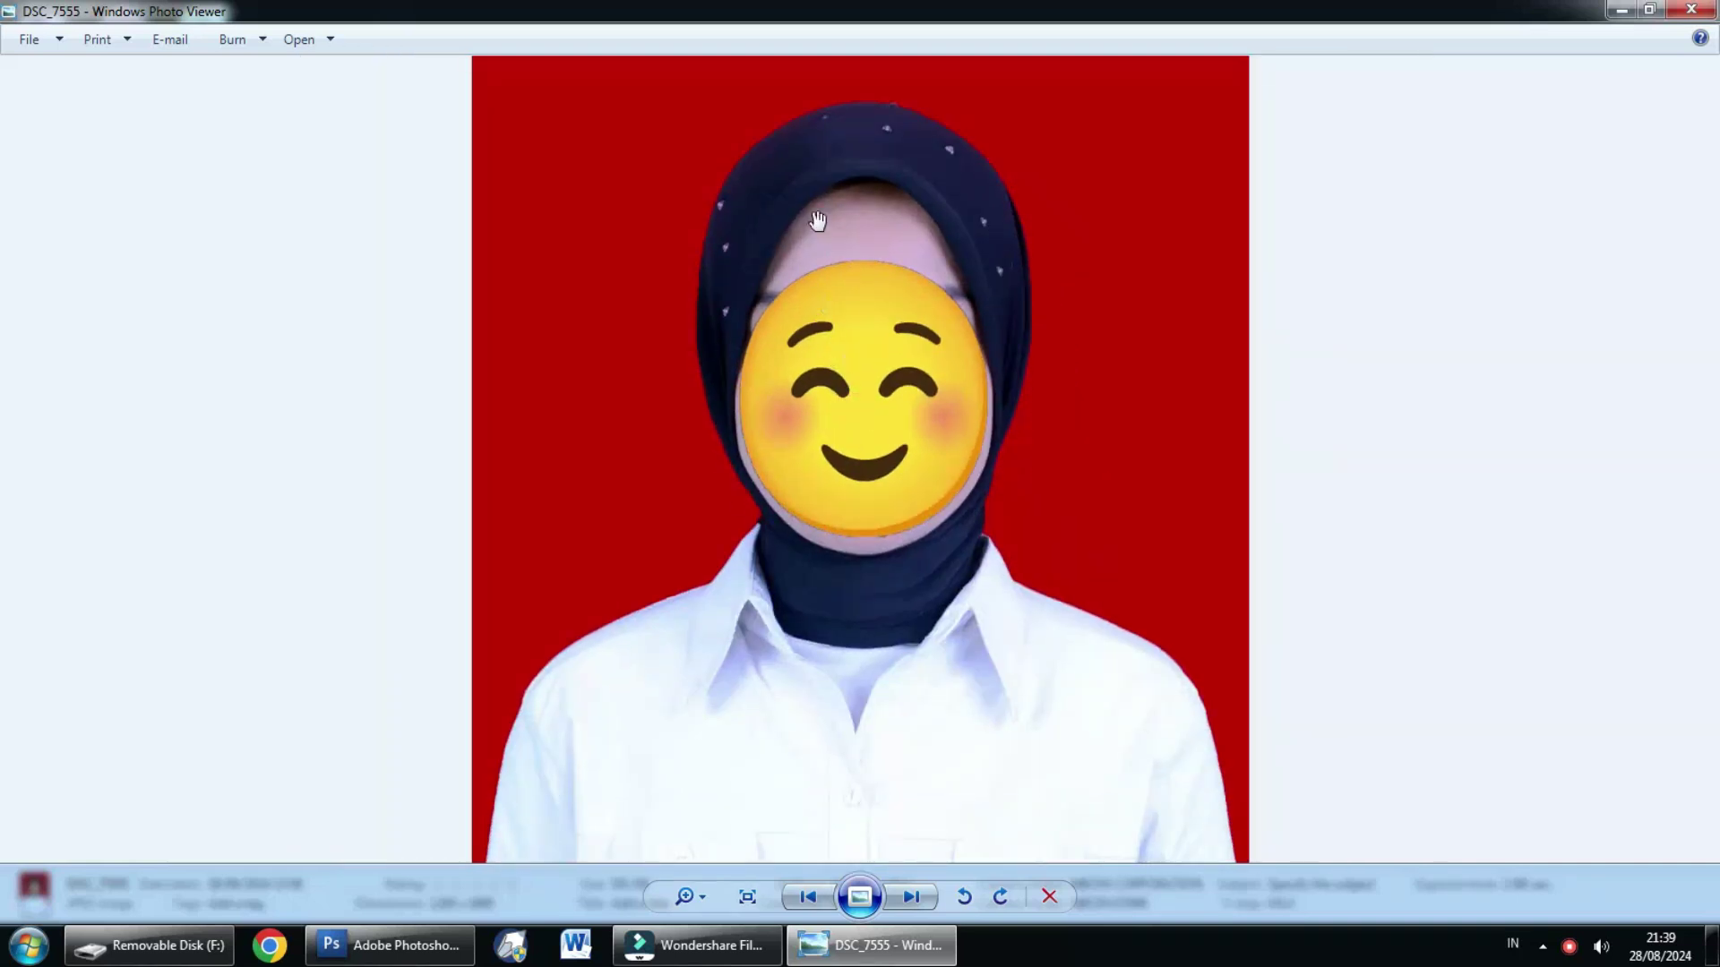
{"action": "scroll", "coordinate": [817, 222], "scroll_direction": "up", "scroll_amount": 1}
{"action": "left_click_drag", "start_coordinate": [807, 224], "coordinate": [801, 356]}
{"action": "scroll", "coordinate": [806, 322], "scroll_direction": "up", "scroll_amount": 1}
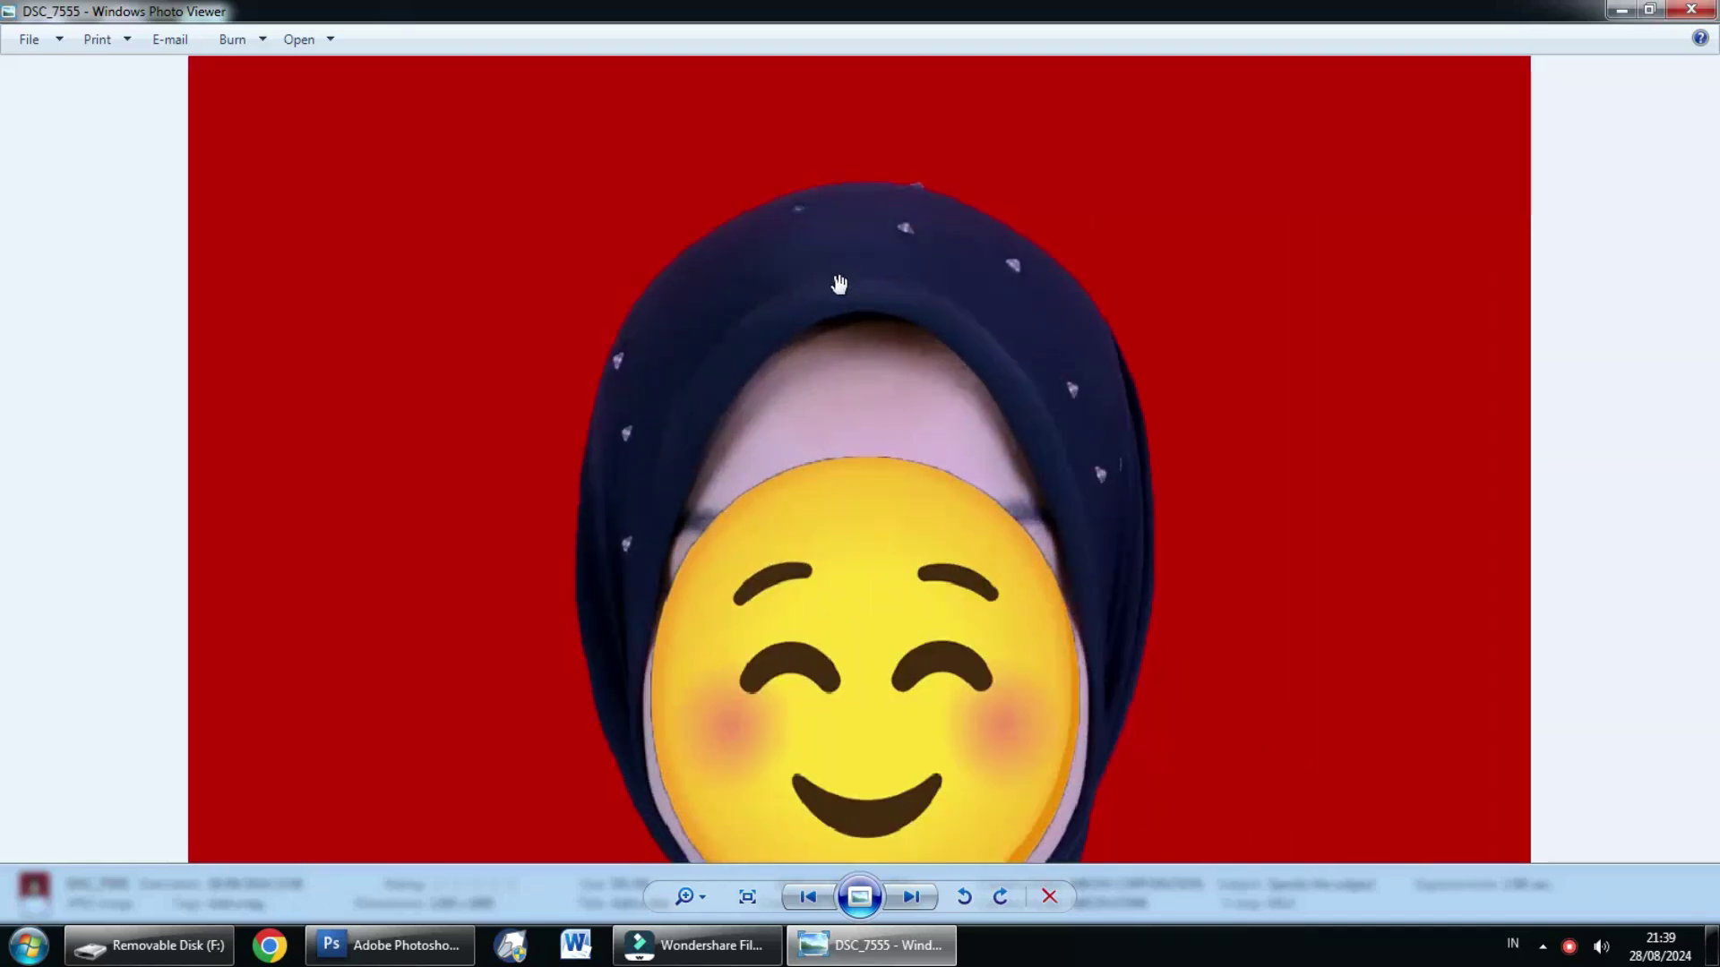
{"action": "left_click_drag", "start_coordinate": [833, 287], "coordinate": [785, 262]}
{"action": "scroll", "coordinate": [851, 228], "scroll_direction": "up", "scroll_amount": 1}
{"action": "left_click_drag", "start_coordinate": [862, 166], "coordinate": [862, 232]}
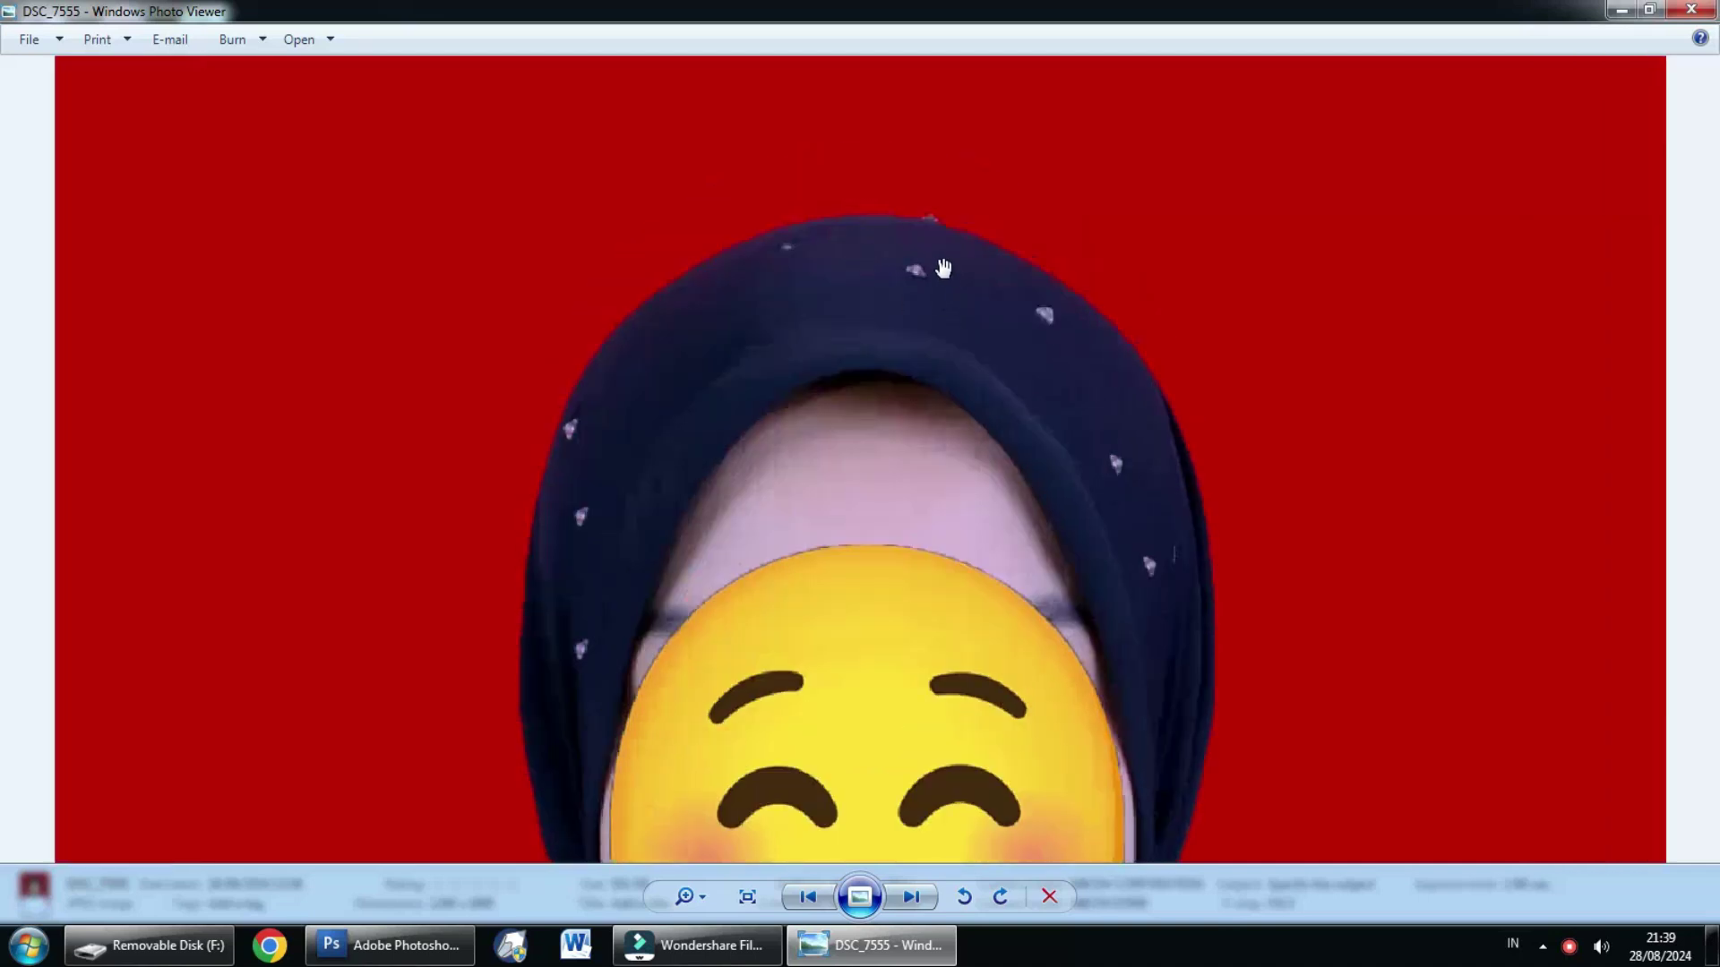
Step: Inspect the hijab's top and left side, zoom back out, and close Photo Viewer
{"action": "scroll", "coordinate": [593, 483], "scroll_direction": "up", "scroll_amount": 1}
{"action": "left_click_drag", "start_coordinate": [592, 483], "coordinate": [608, 409]}
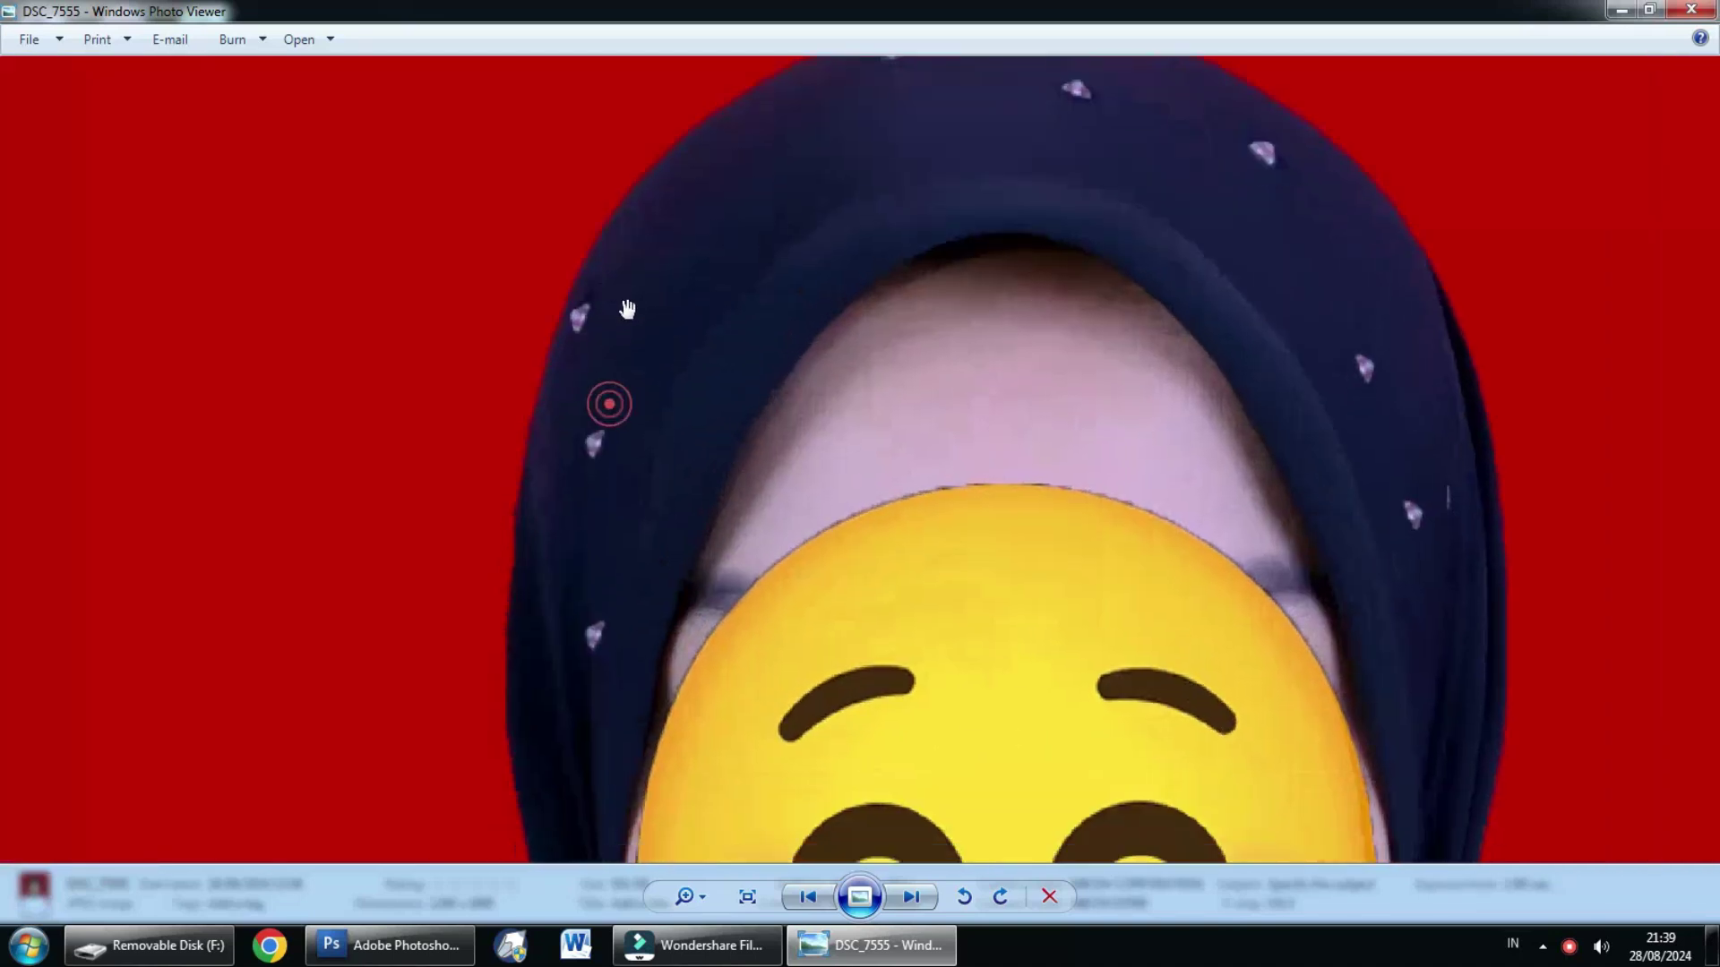
{"action": "scroll", "coordinate": [582, 406], "scroll_direction": "down", "scroll_amount": 1}
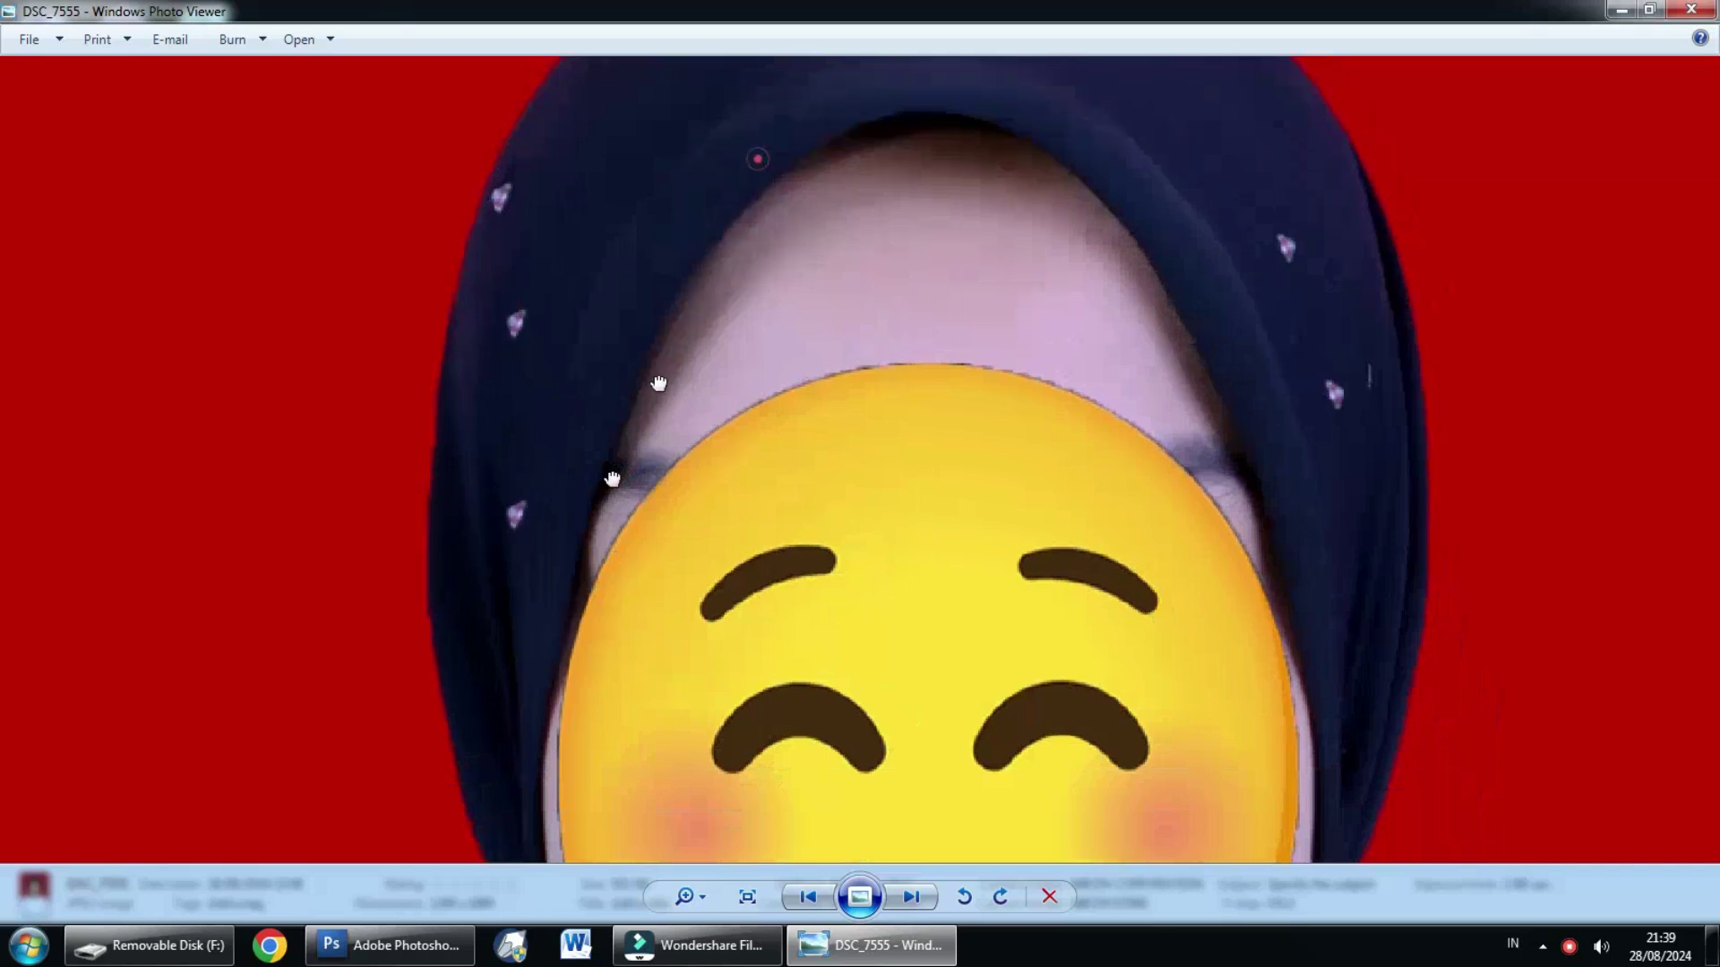
{"action": "left_click_drag", "start_coordinate": [986, 108], "coordinate": [932, 227]}
{"action": "scroll", "coordinate": [933, 228], "scroll_direction": "down", "scroll_amount": 1}
{"action": "scroll", "coordinate": [945, 305], "scroll_direction": "down", "scroll_amount": 2}
{"action": "scroll", "coordinate": [902, 315], "scroll_direction": "down", "scroll_amount": 1}
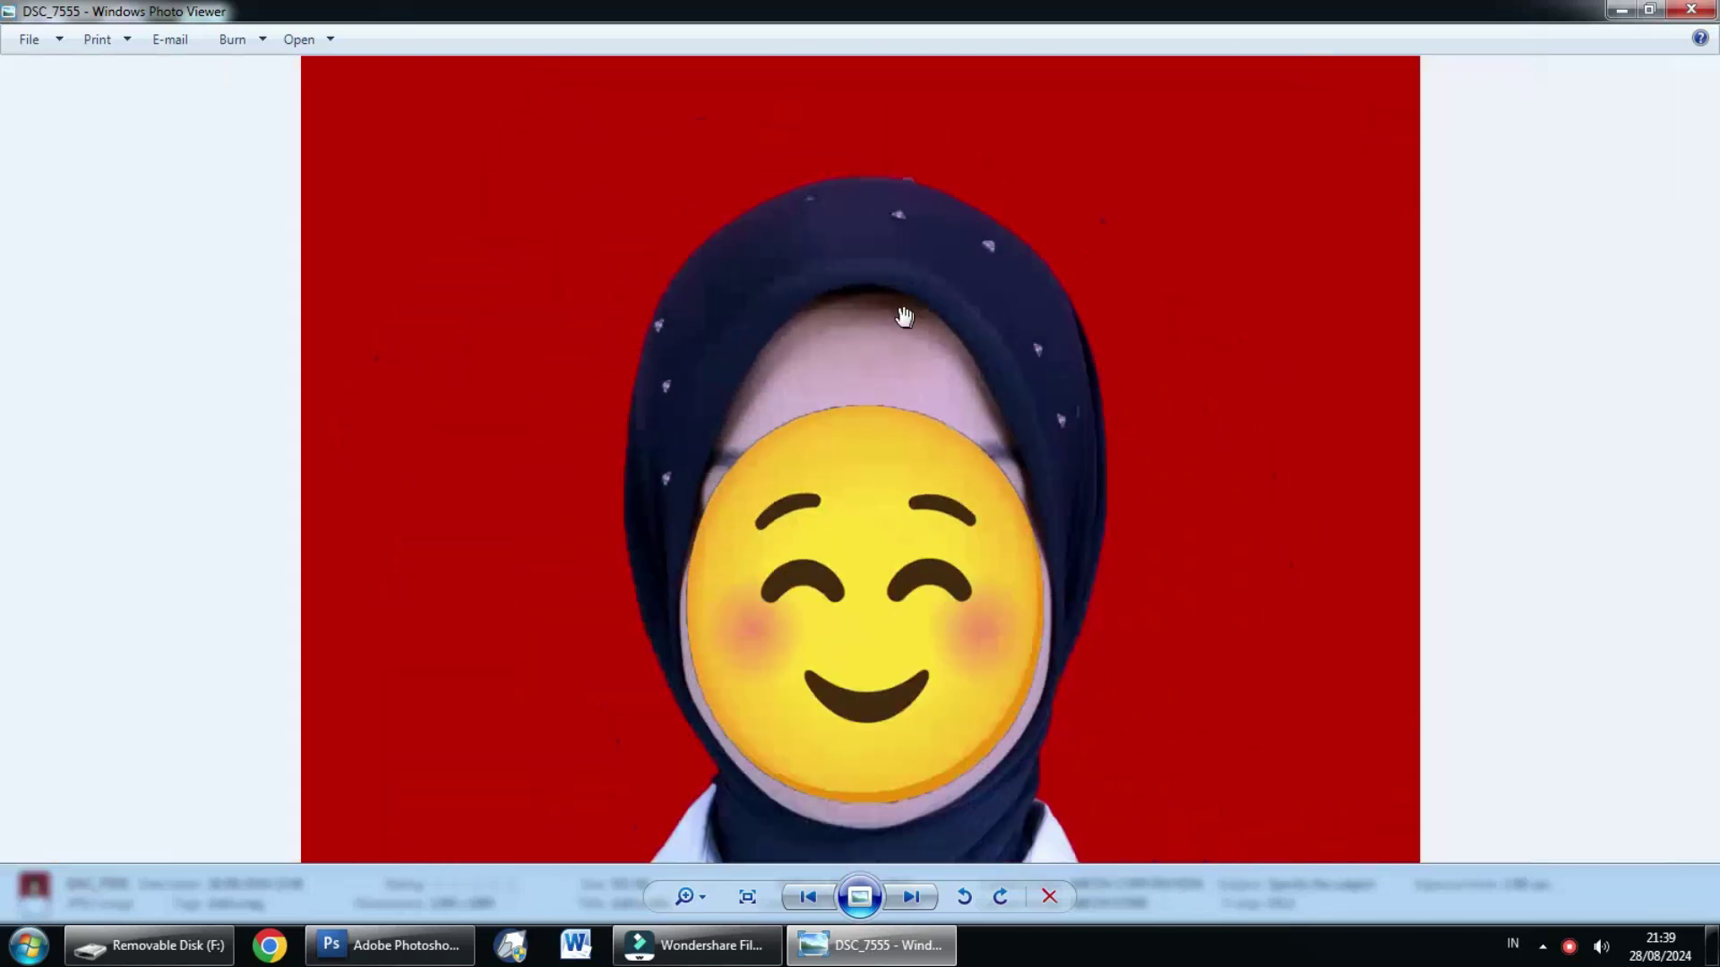
{"action": "scroll", "coordinate": [868, 338], "scroll_direction": "down", "scroll_amount": 1}
{"action": "left_click", "coordinate": [861, 272]}
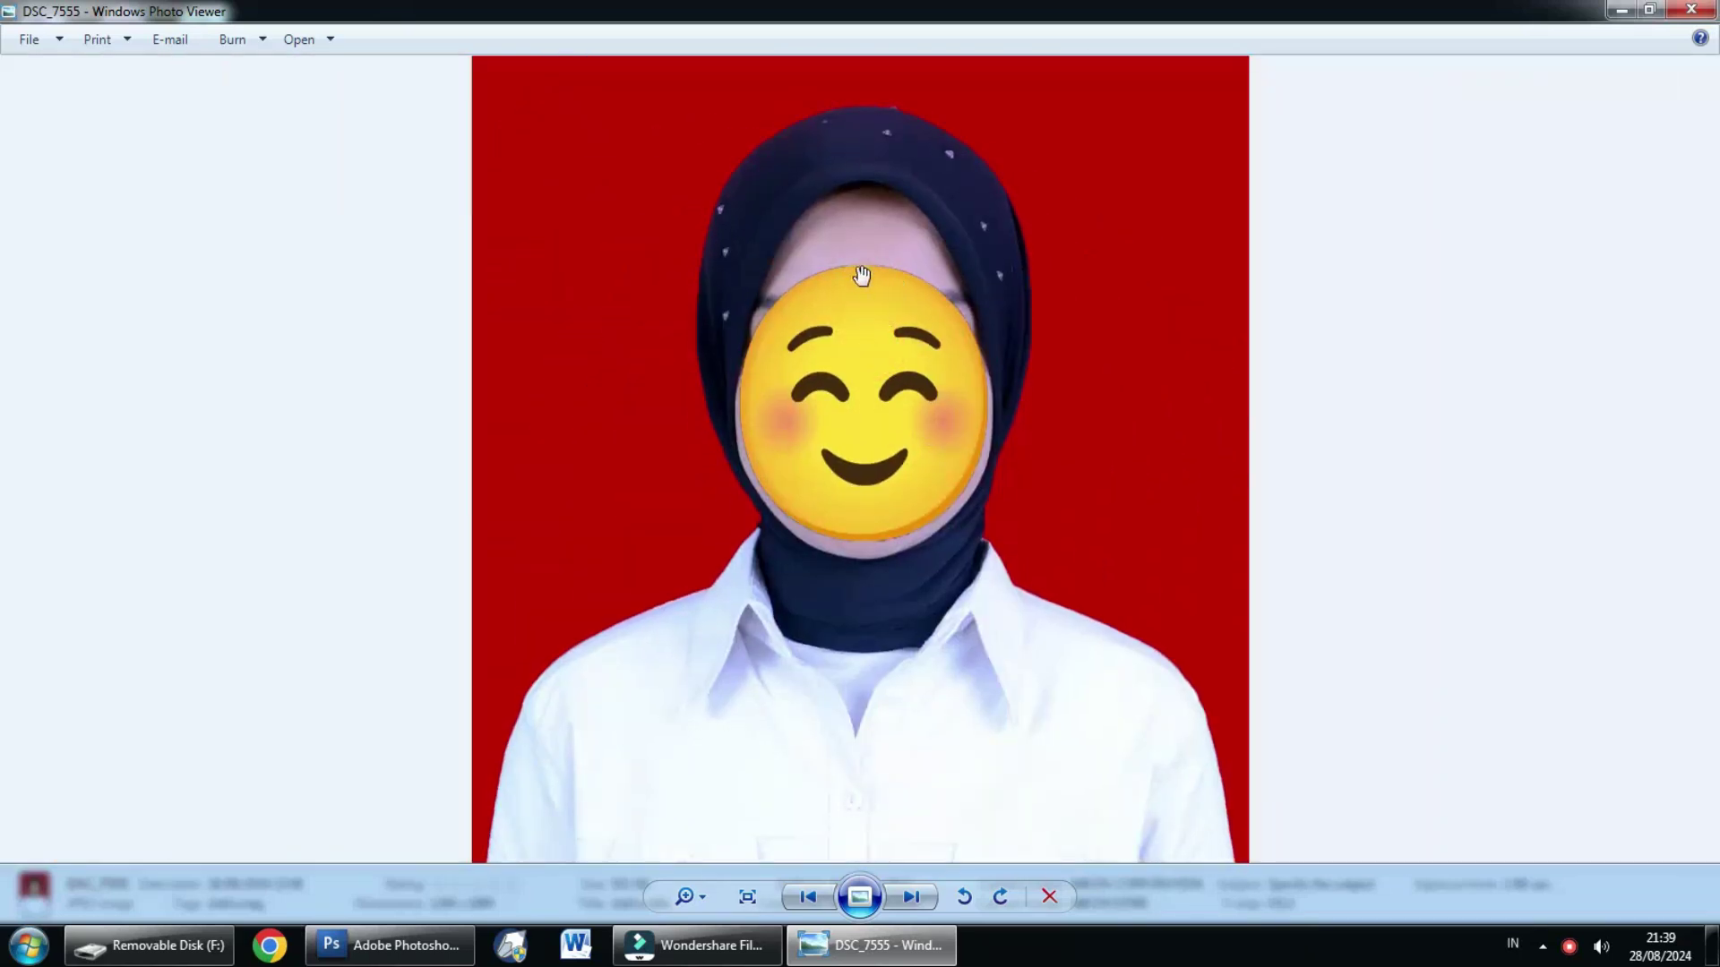
{"action": "left_click", "coordinate": [1690, 10]}
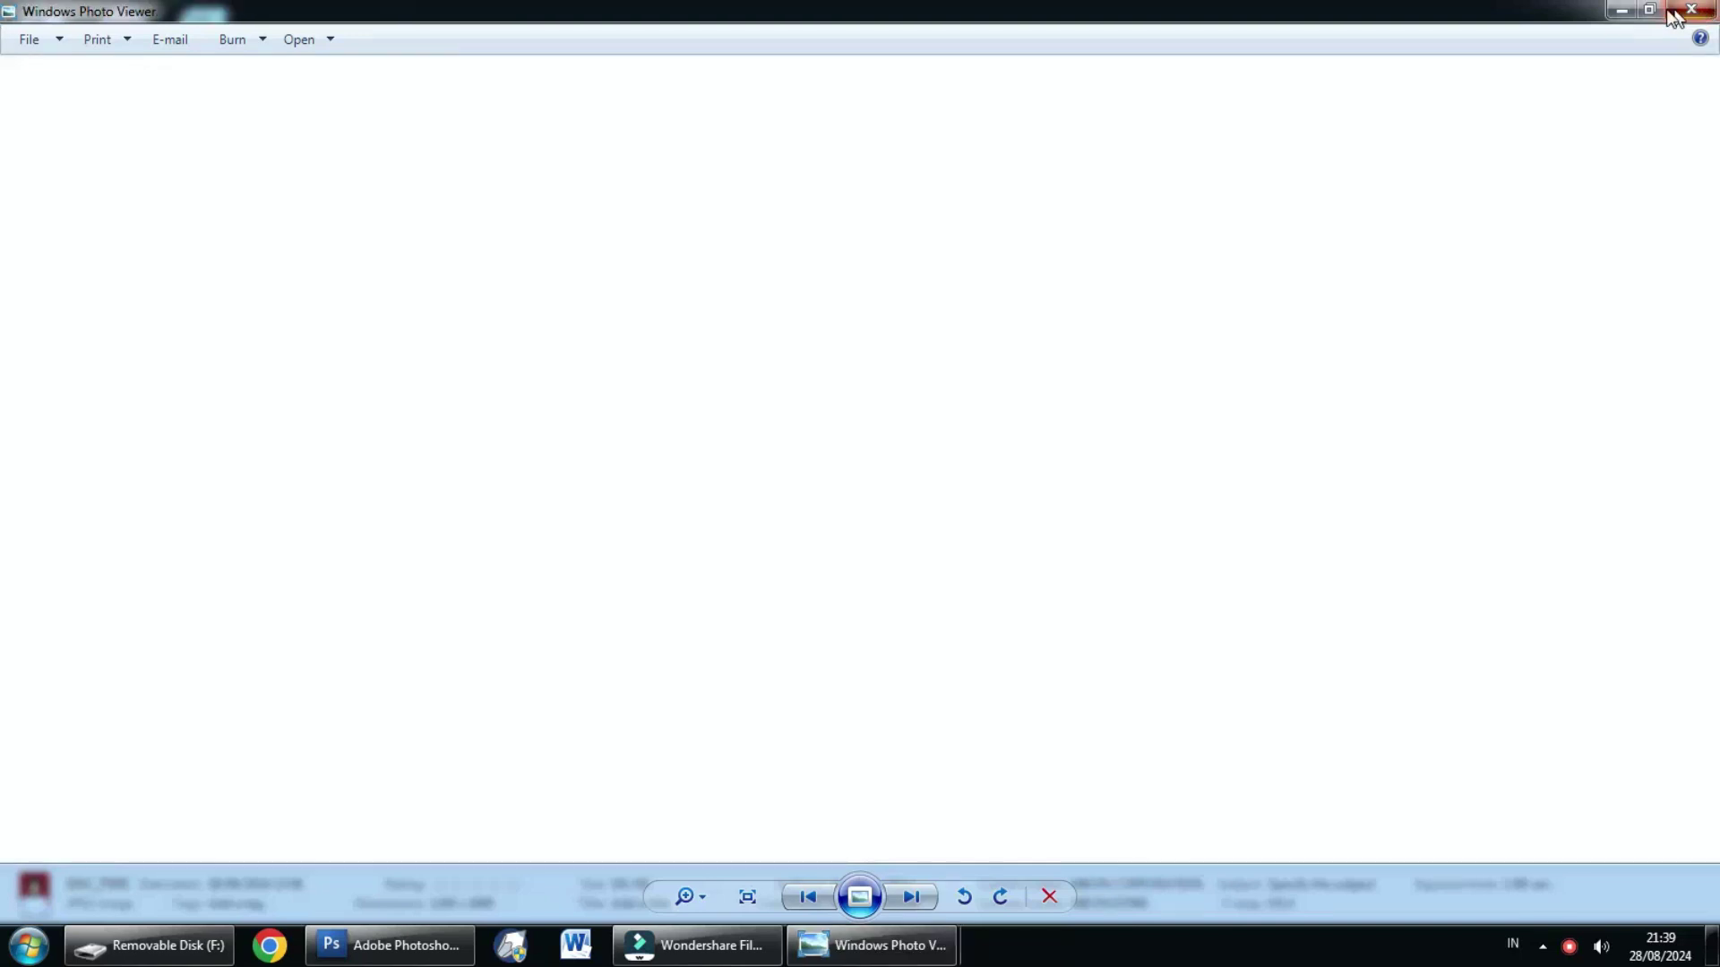
Step: Bring Photoshop forward and drop DSC_7555 from Removable Disk (F:) onto its canvas
{"action": "left_click", "coordinate": [1620, 11]}
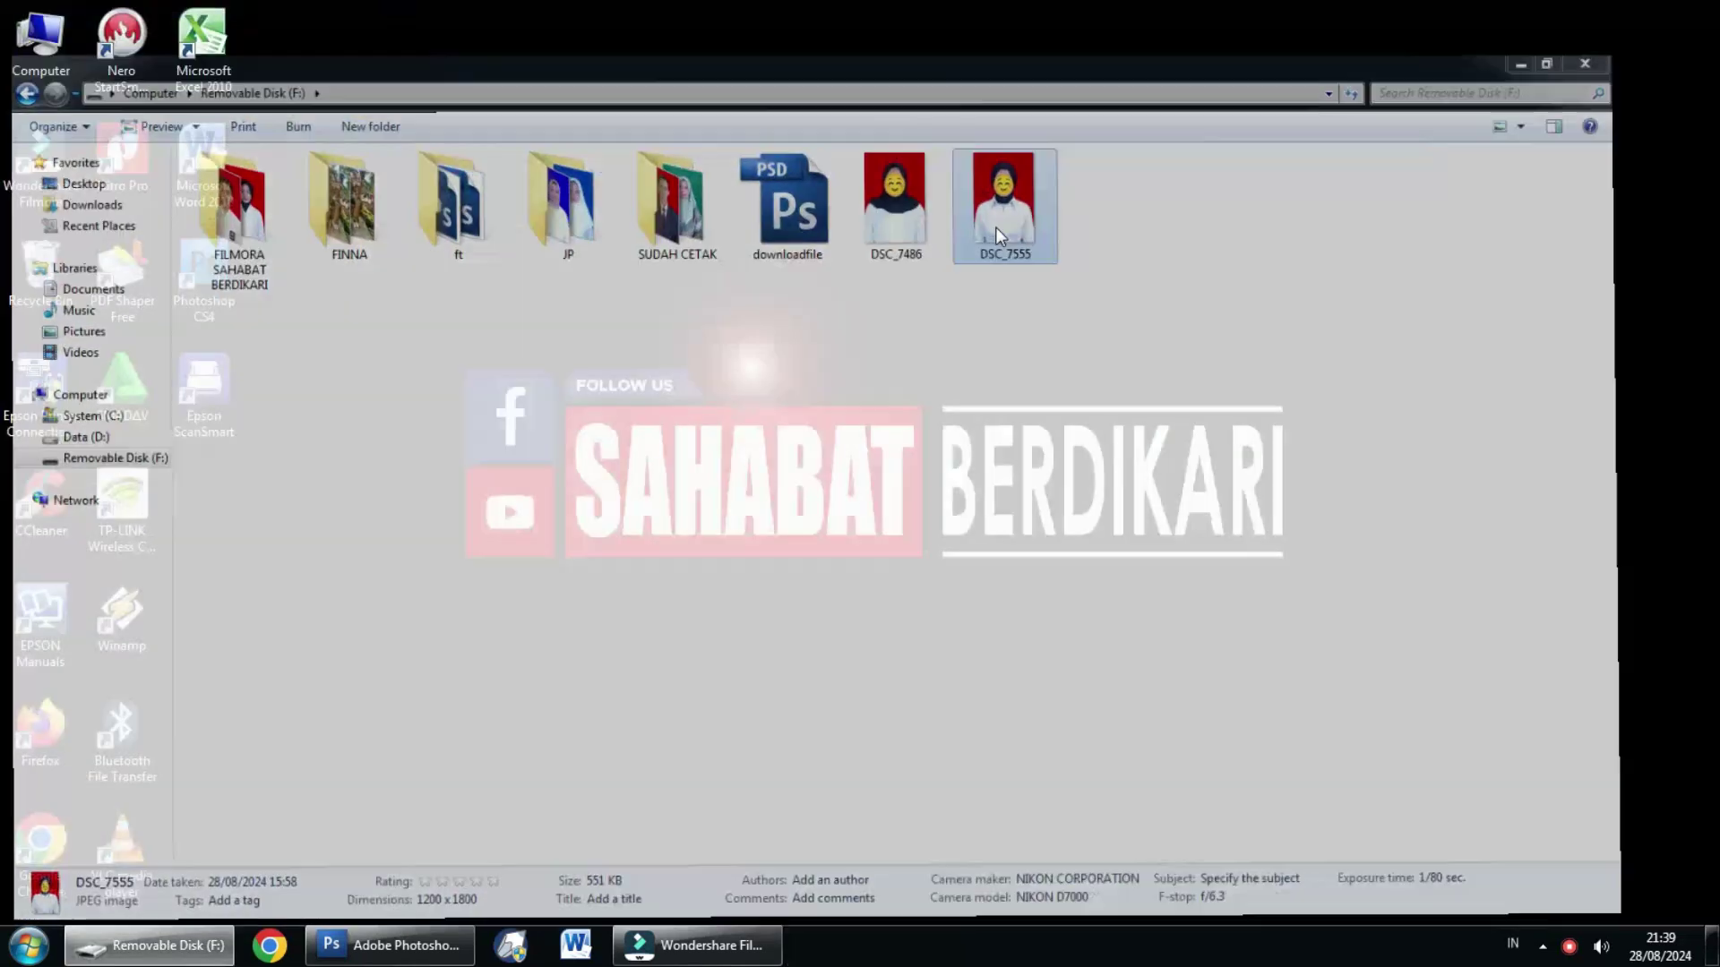
{"action": "left_click", "coordinate": [389, 945]}
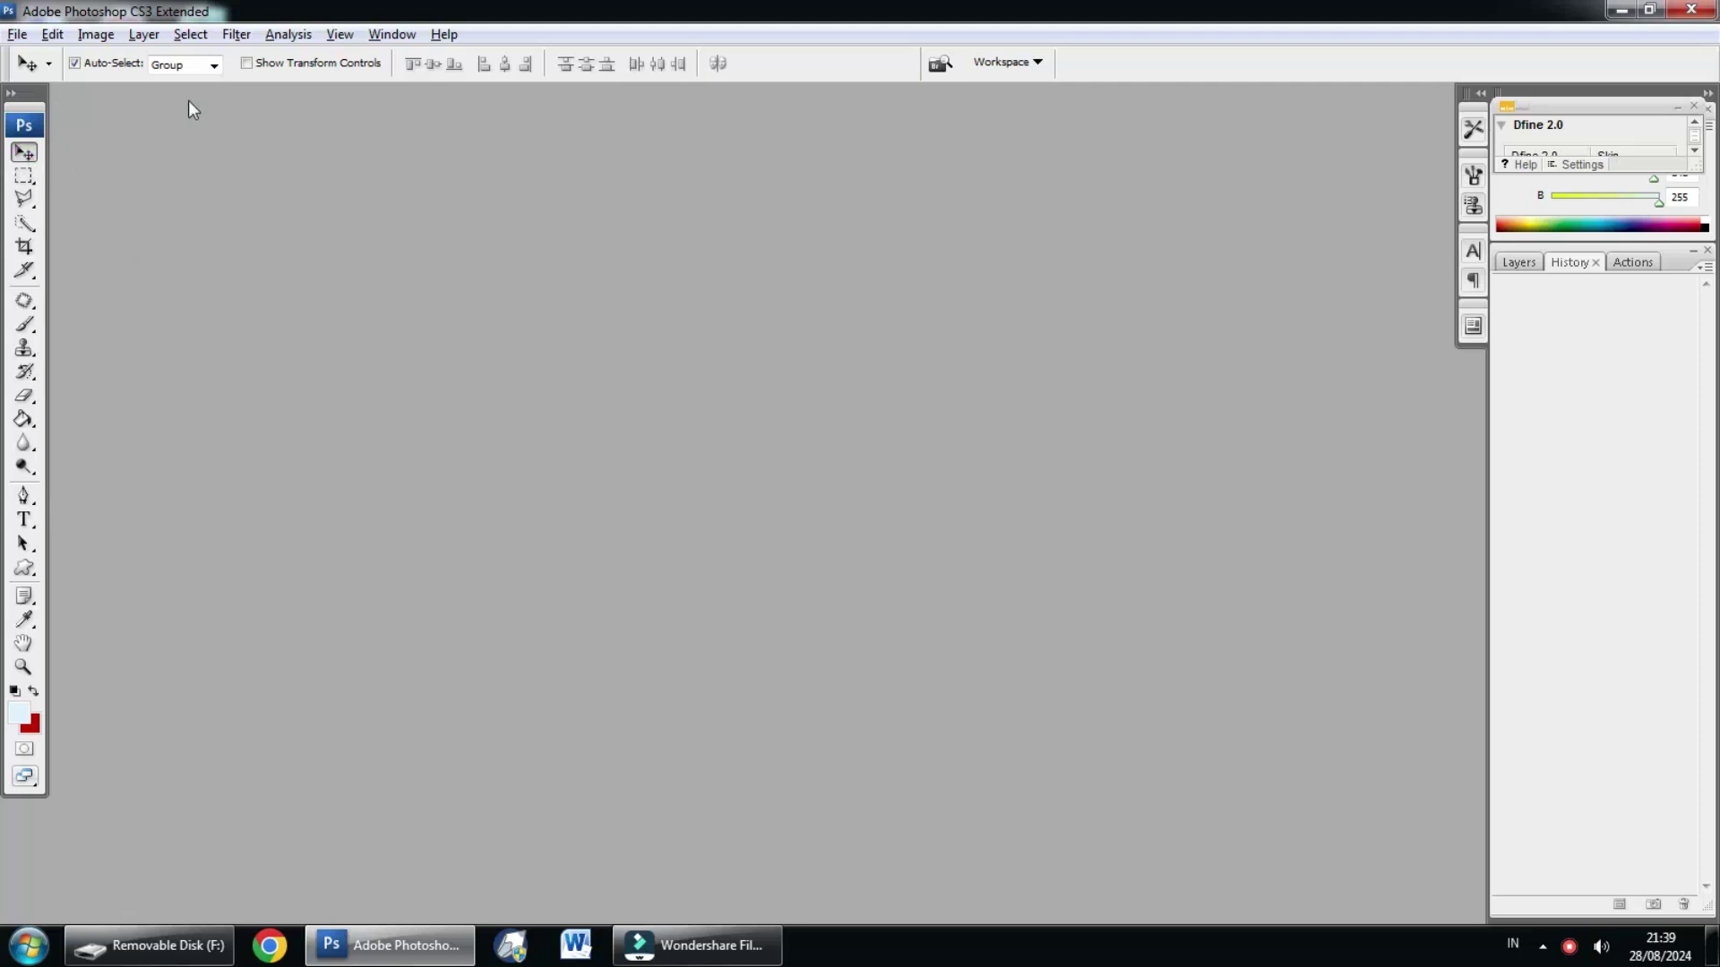
{"action": "mouse_move", "coordinate": [147, 945]}
{"action": "left_click", "coordinate": [293, 801]}
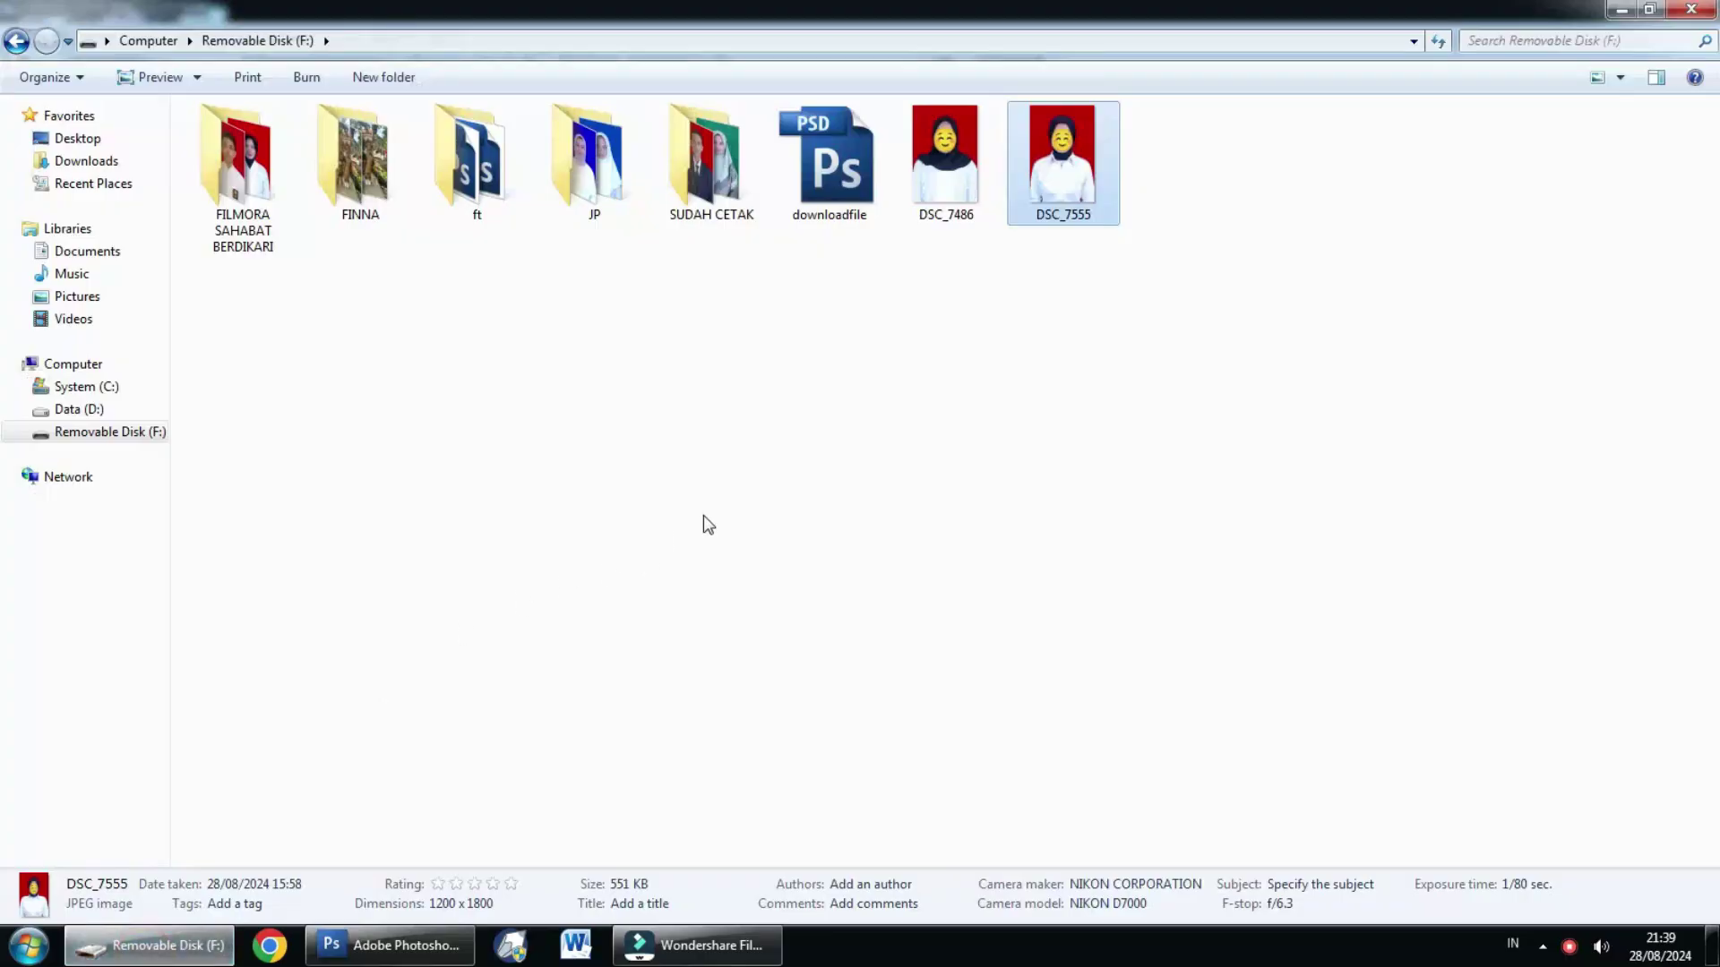
{"action": "left_click_drag", "start_coordinate": [1057, 179], "coordinate": [1036, 433]}
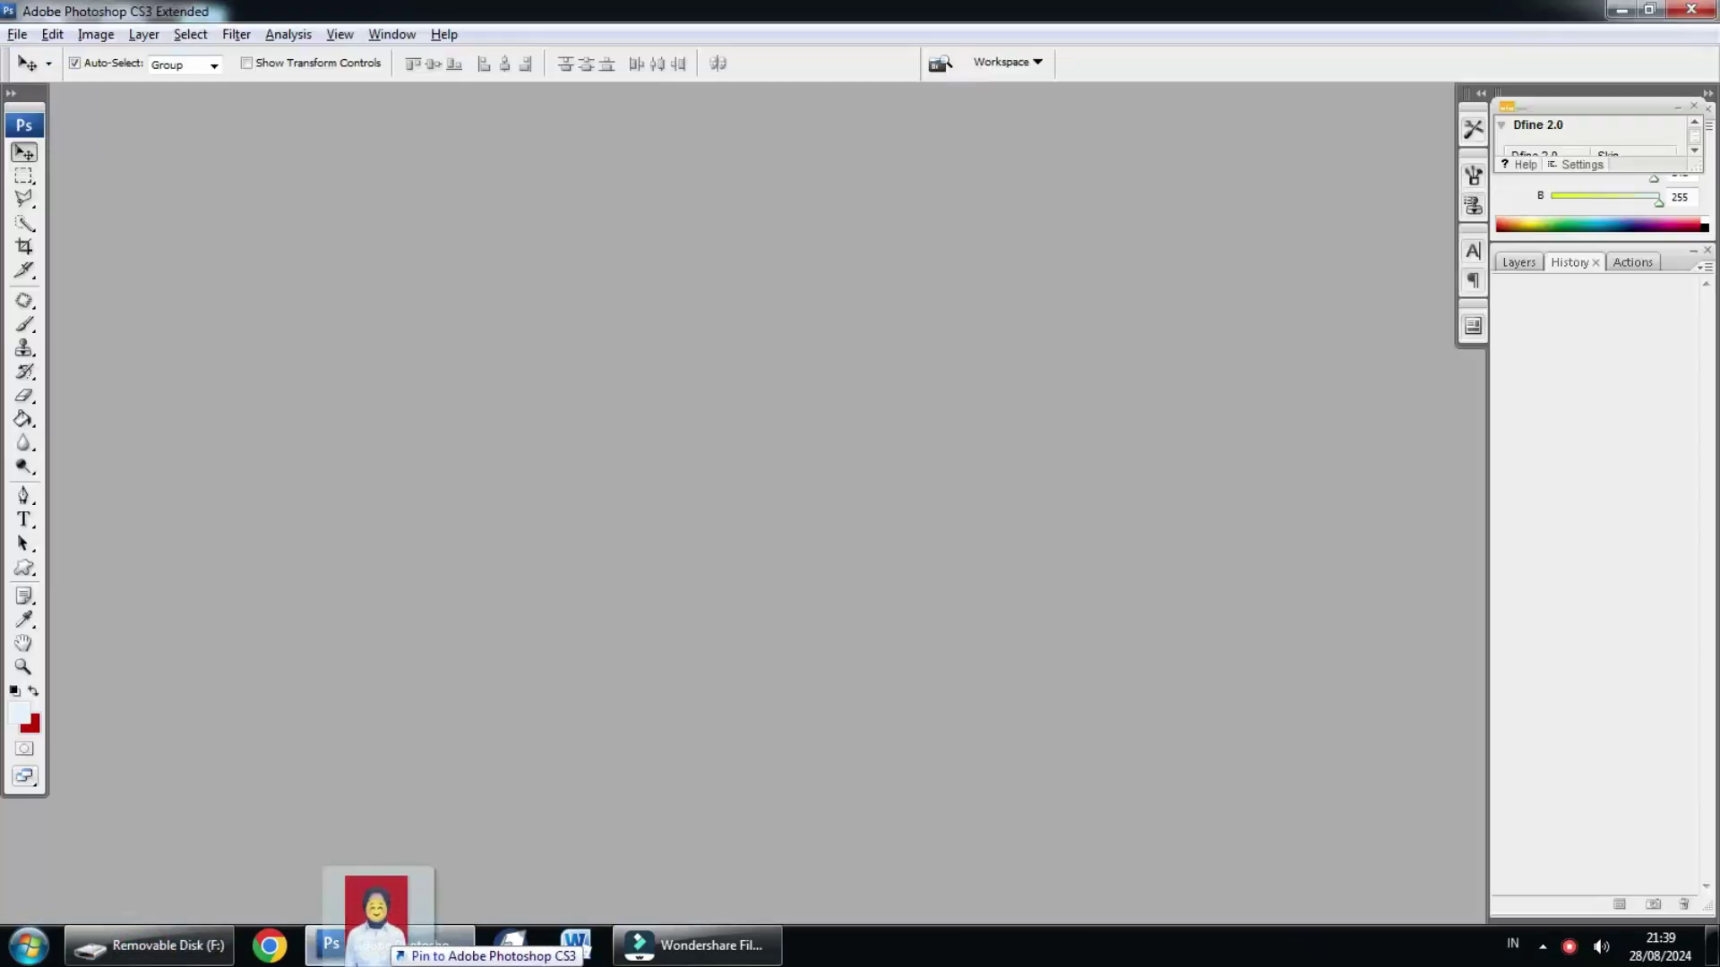
{"action": "mouse_move", "coordinate": [986, 471]}
{"action": "left_mouse_down"}
{"action": "mouse_move", "coordinate": [353, 679]}
{"action": "mouse_move", "coordinate": [372, 575]}
{"action": "left_mouse_up"}
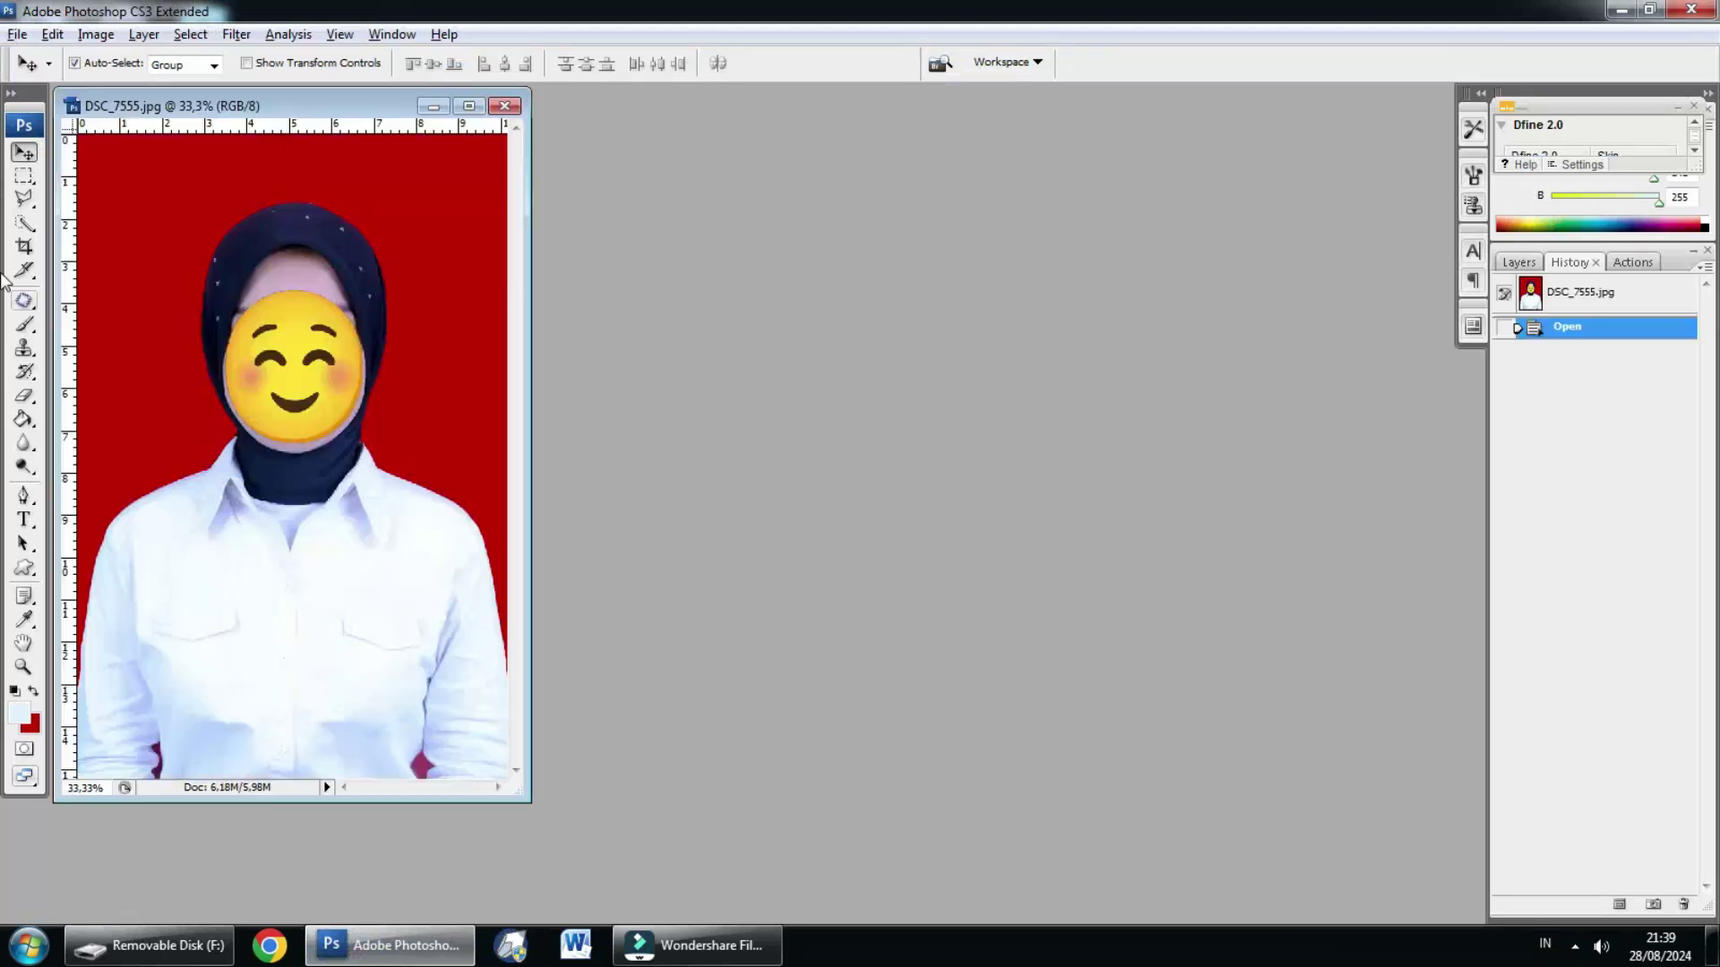
Step: Switch to Full Screen Mode with Menu Bar and zoom in on the face and headscarf
{"action": "left_click_drag", "start_coordinate": [139, 121], "coordinate": [176, 129]}
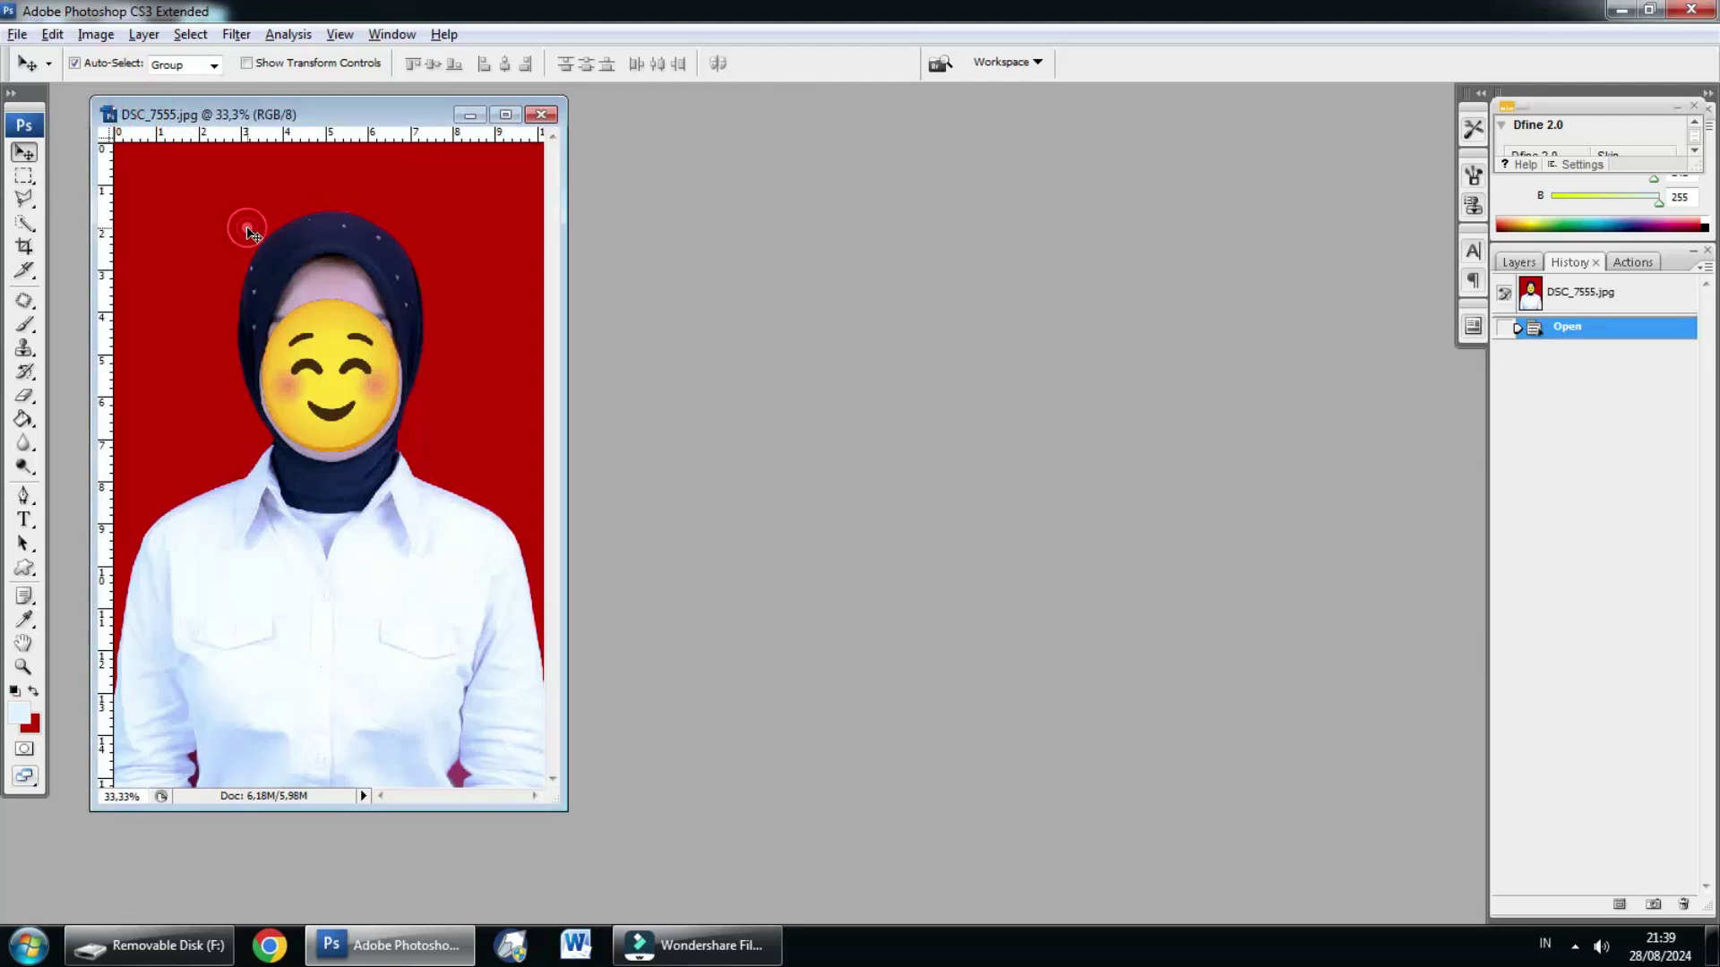
{"action": "key", "text": "f"}
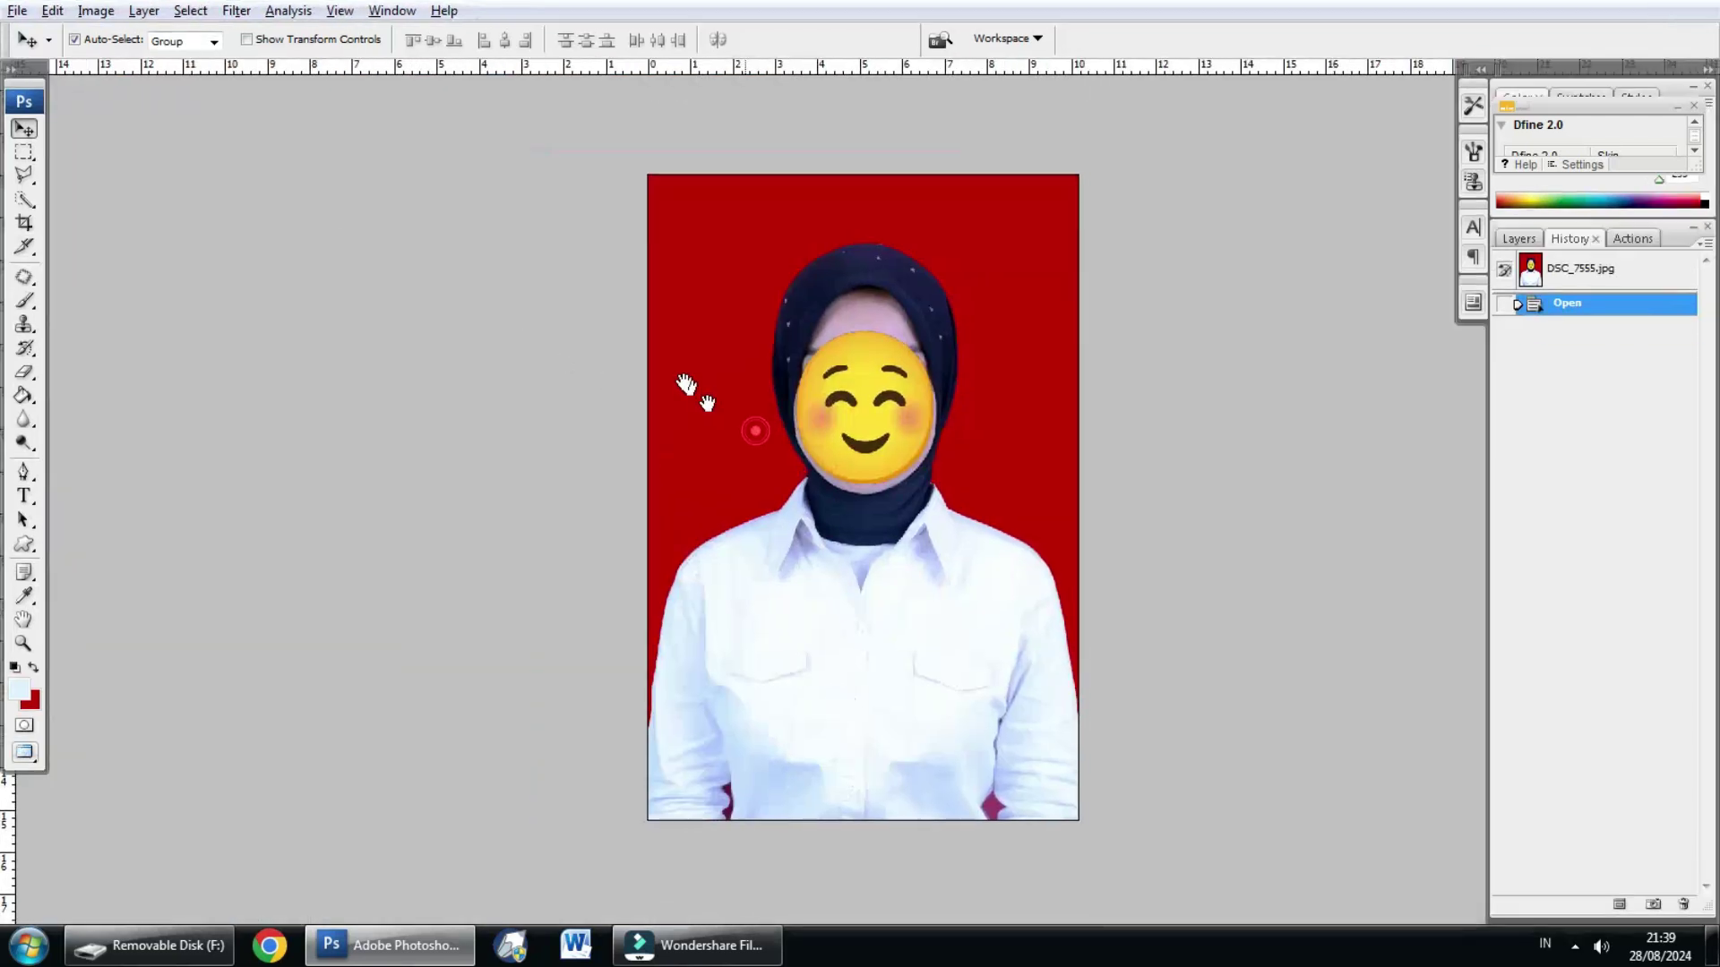
{"action": "left_click", "coordinate": [788, 441], "text": "ctrl"}
{"action": "left_click", "coordinate": [787, 254], "text": "ctrl"}
{"action": "left_click", "coordinate": [762, 194], "text": "ctrl"}
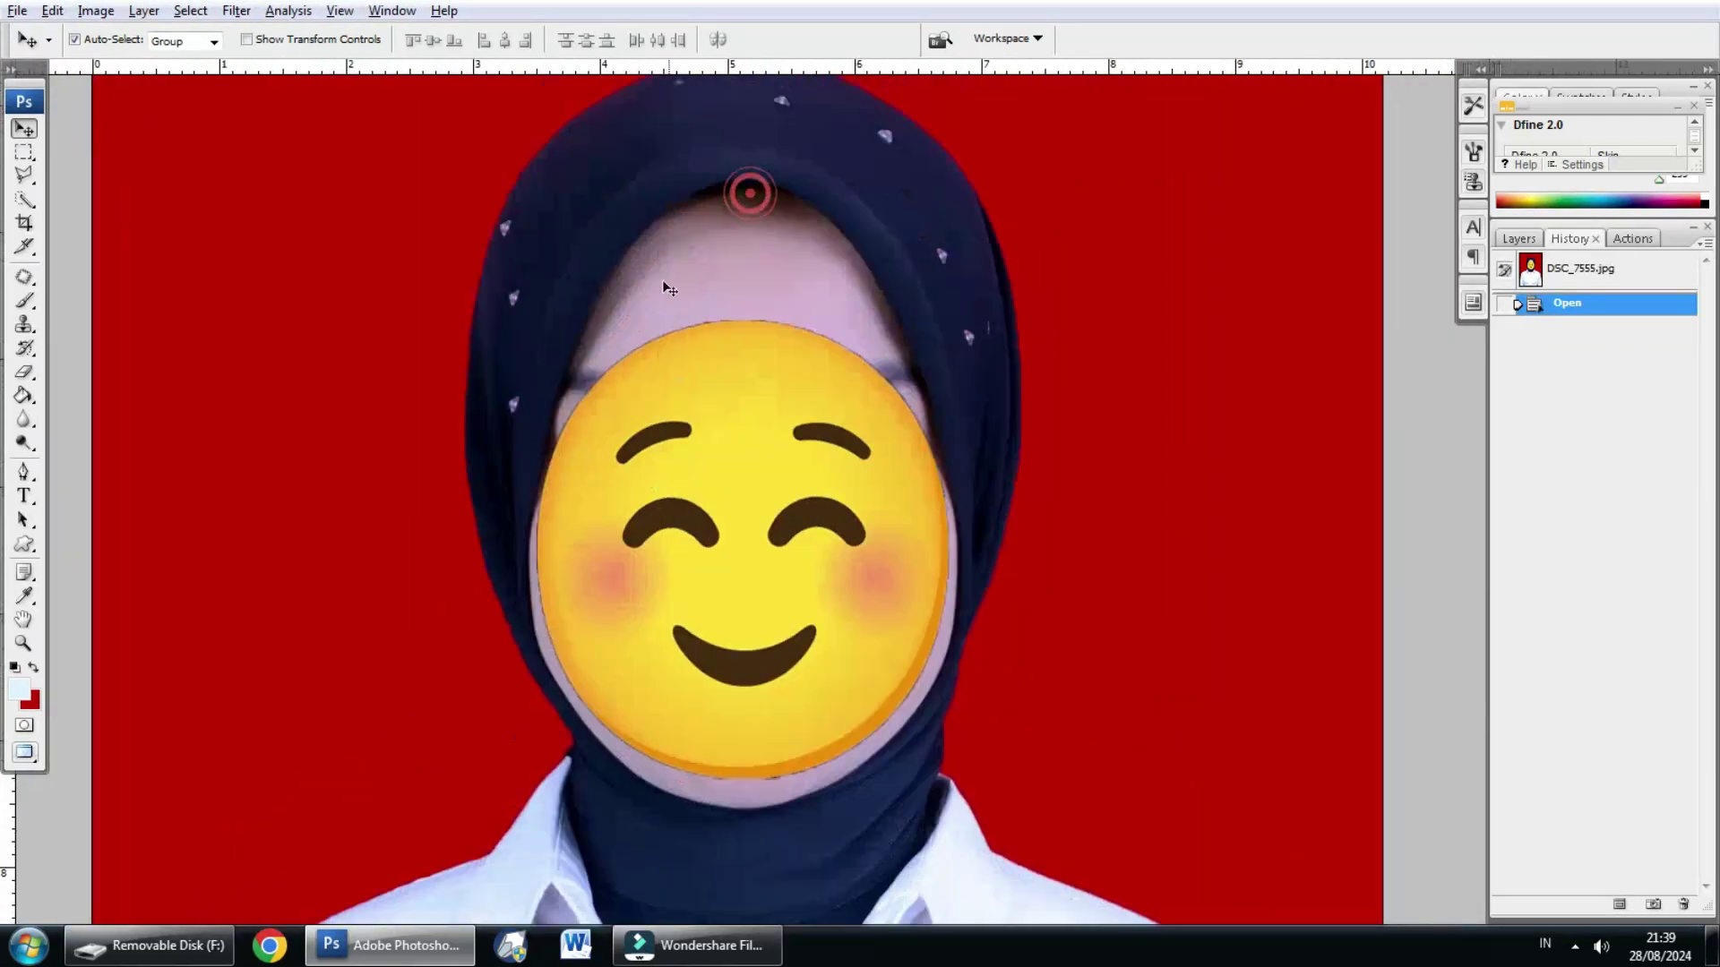
{"action": "left_click", "coordinate": [675, 223], "text": "ctrl"}
{"action": "left_click", "coordinate": [705, 249], "text": "ctrl"}
{"action": "left_click_drag", "start_coordinate": [685, 261], "coordinate": [643, 273]}
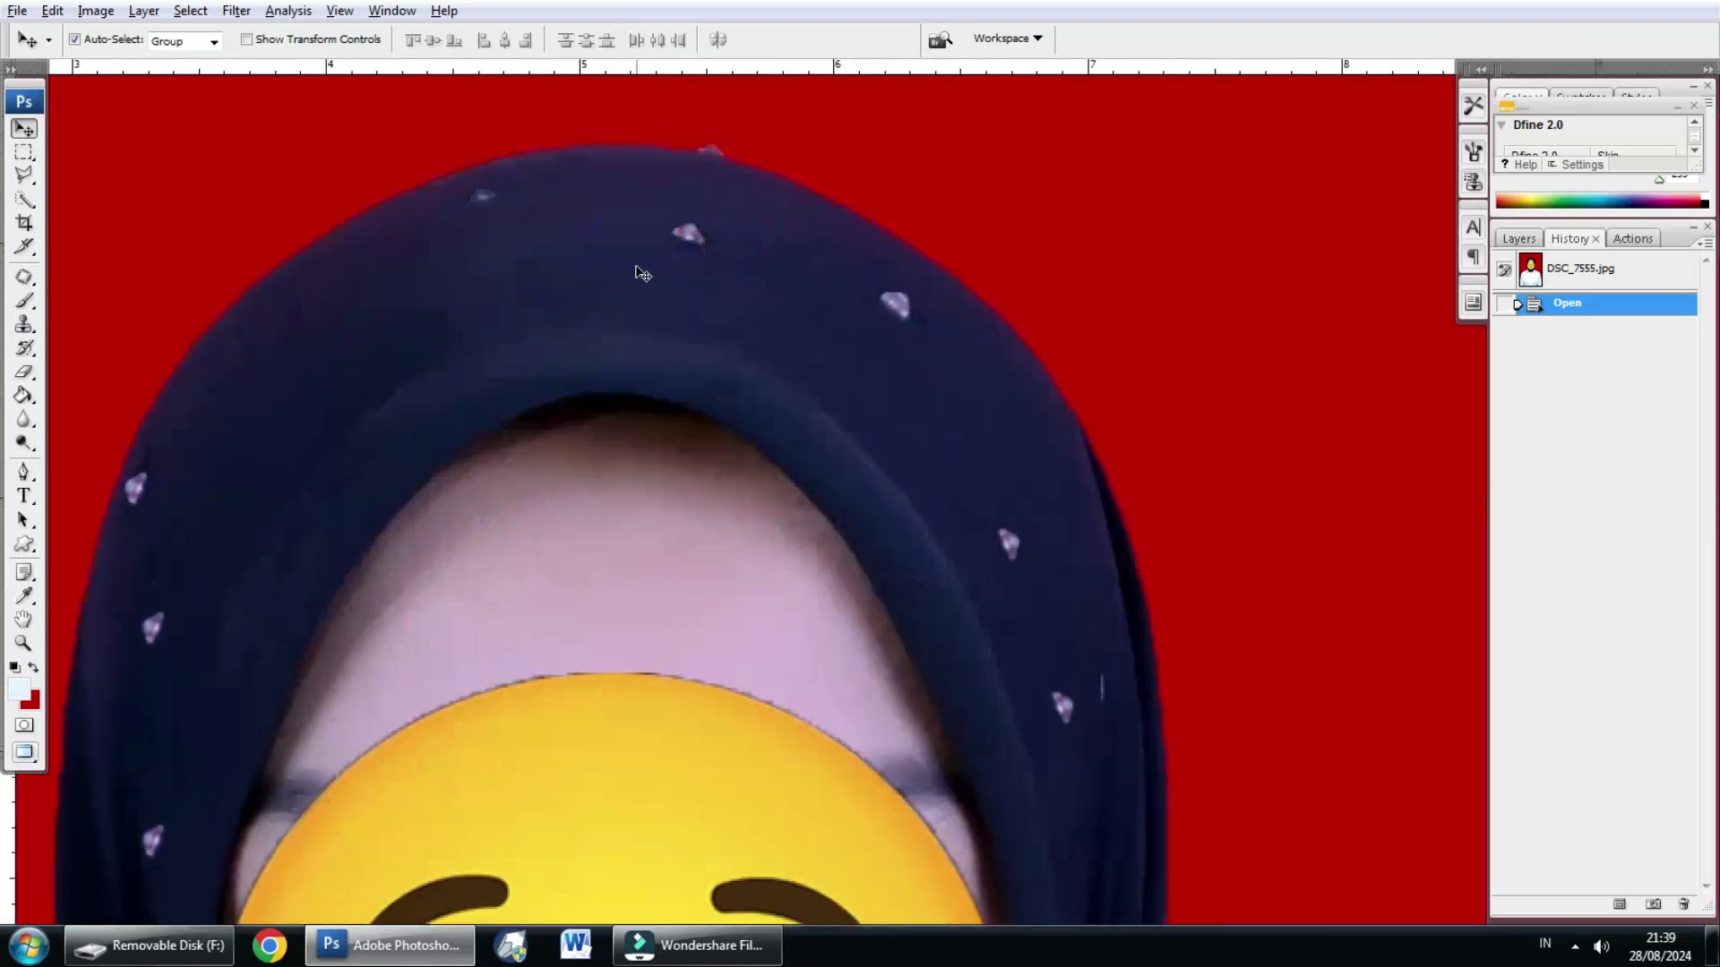
Step: Fit the whole photo on screen, then zoom back in on the upper-left headscarf
{"action": "key", "text": "ctrl+0"}
{"action": "left_click", "coordinate": [663, 421], "text": "ctrl"}
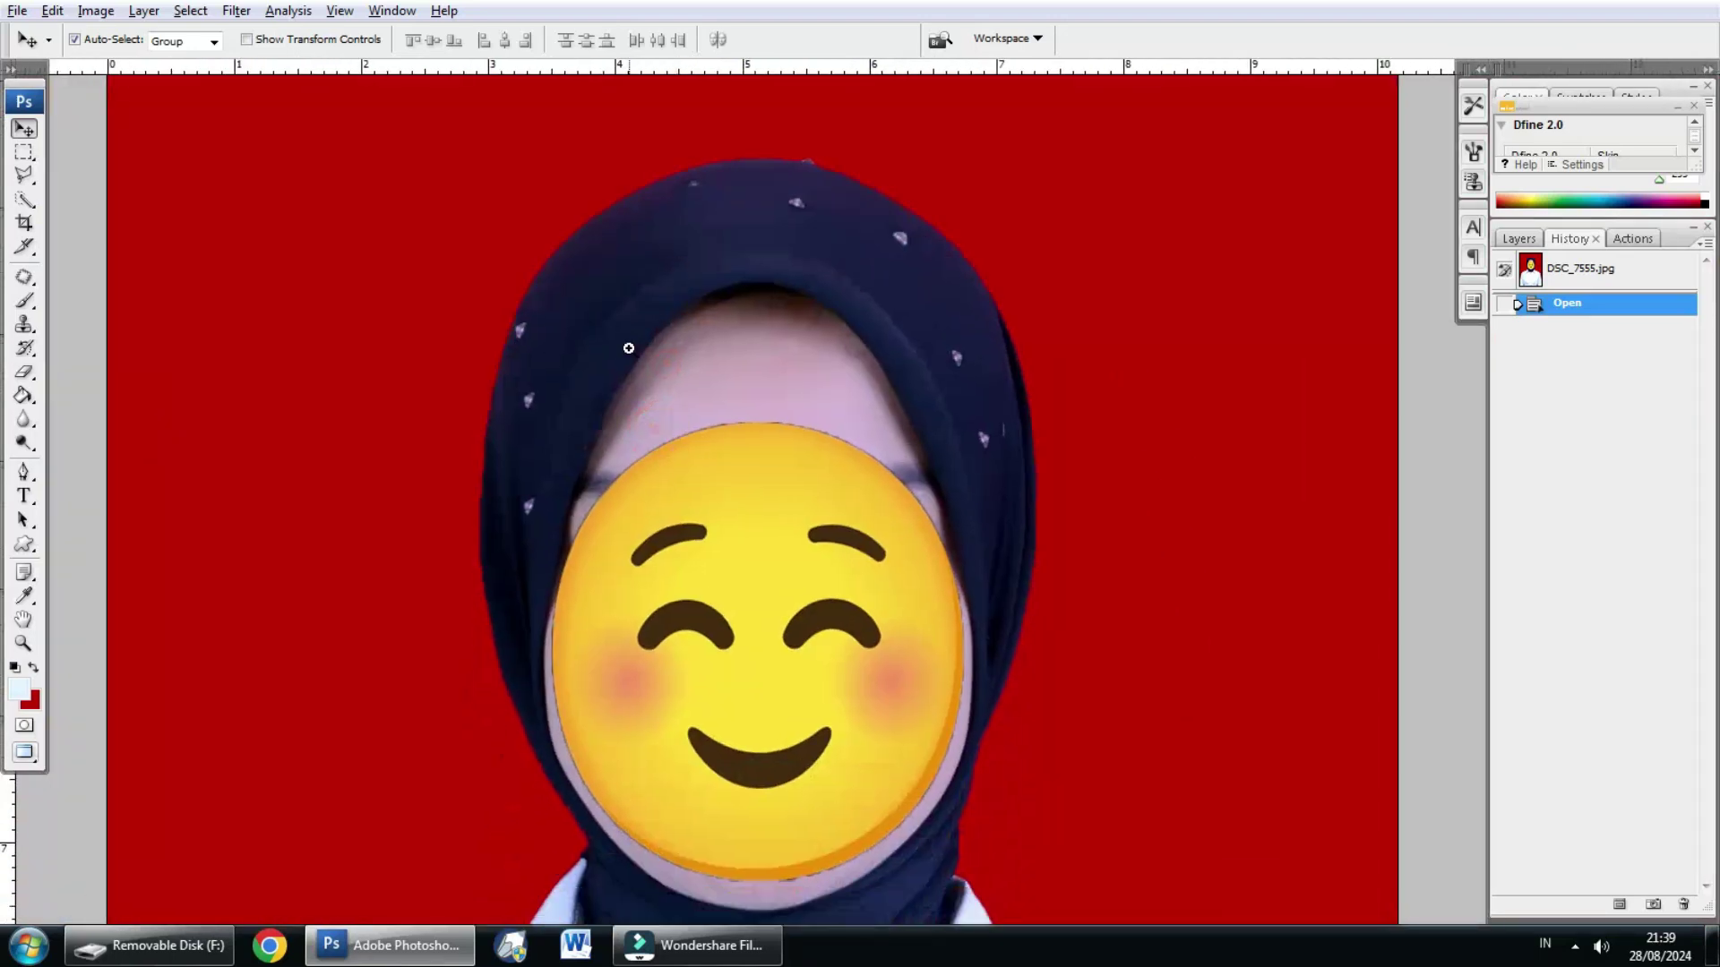
{"action": "left_click", "coordinate": [627, 394], "text": "ctrl"}
{"action": "left_click", "coordinate": [573, 357], "text": "alt"}
{"action": "left_click", "coordinate": [553, 284], "text": "ctrl"}
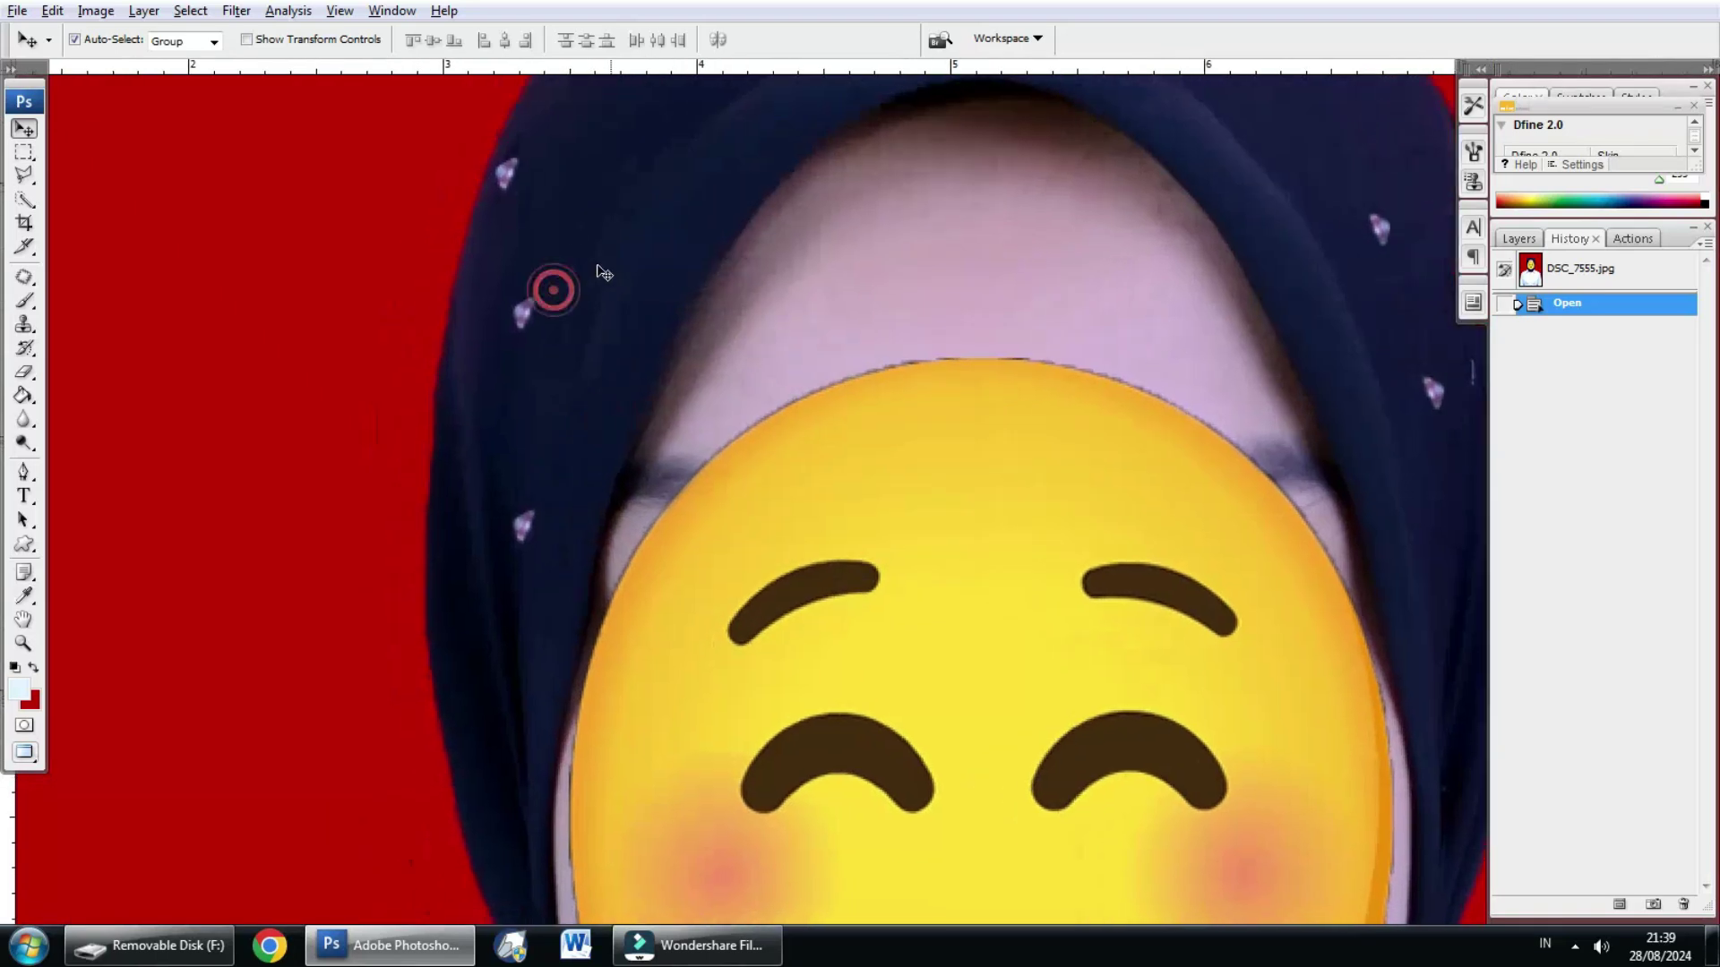
{"action": "left_click_drag", "start_coordinate": [576, 316], "coordinate": [565, 192]}
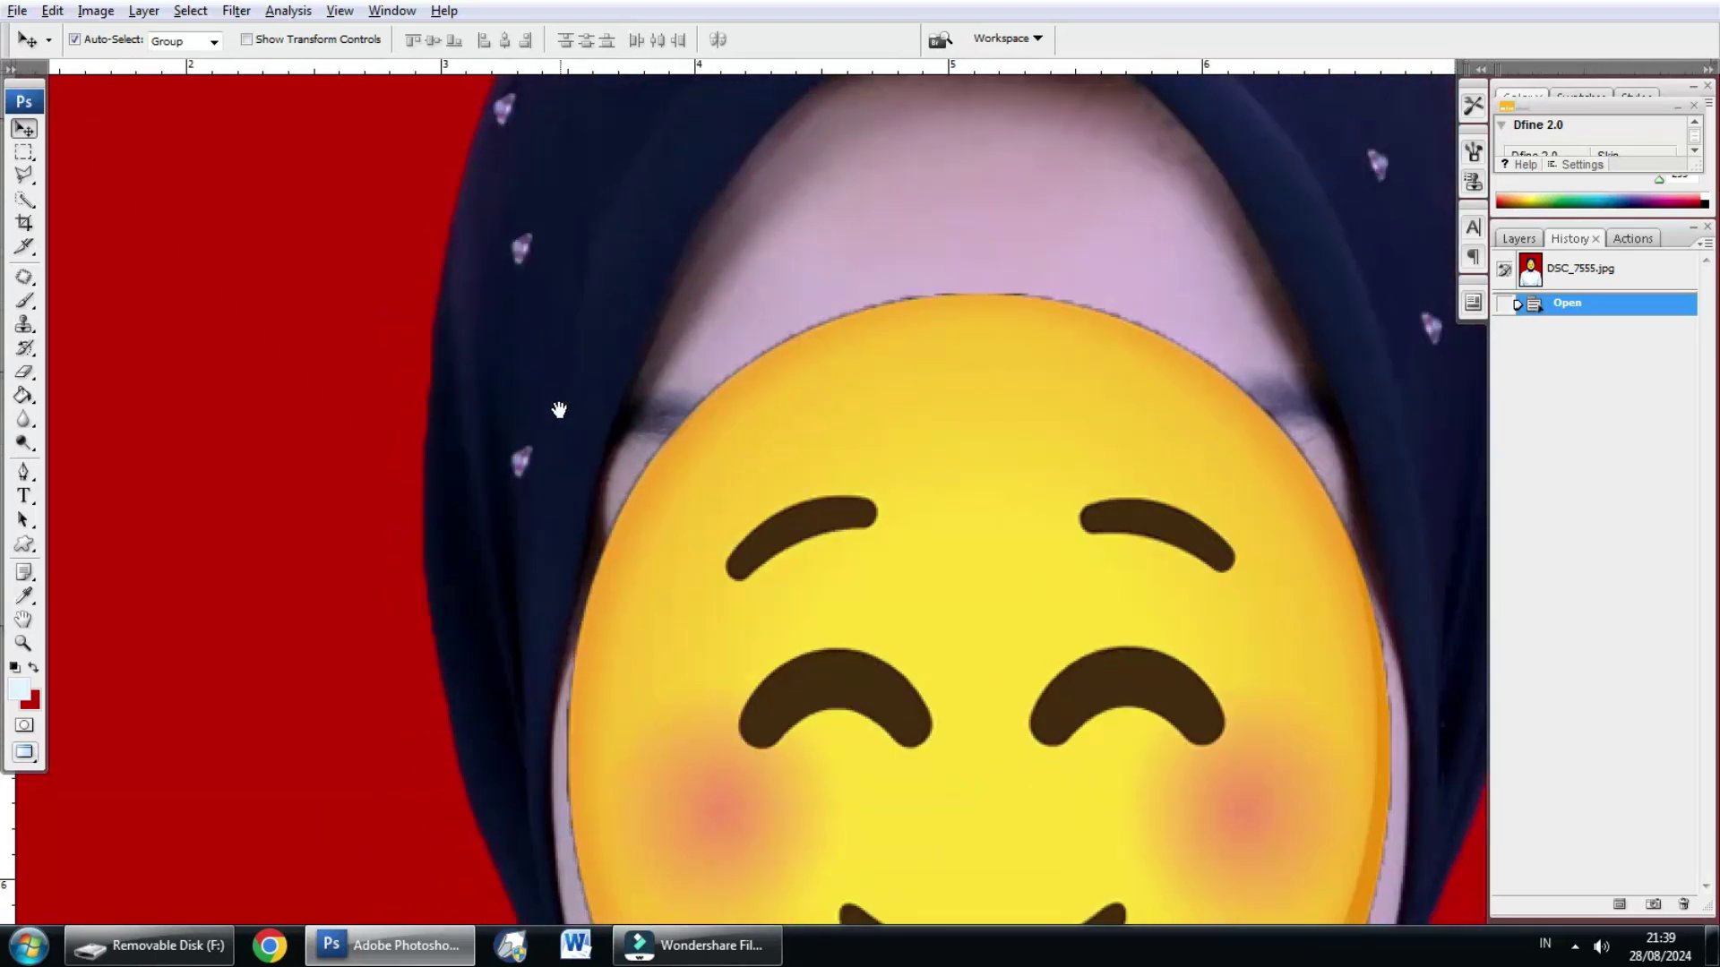
{"action": "left_click_drag", "start_coordinate": [544, 436], "coordinate": [501, 338]}
Step: Pan across the hijab until its whole top is centred in view
{"action": "left_click_drag", "start_coordinate": [502, 272], "coordinate": [422, 383]}
{"action": "left_click_drag", "start_coordinate": [595, 227], "coordinate": [529, 380]}
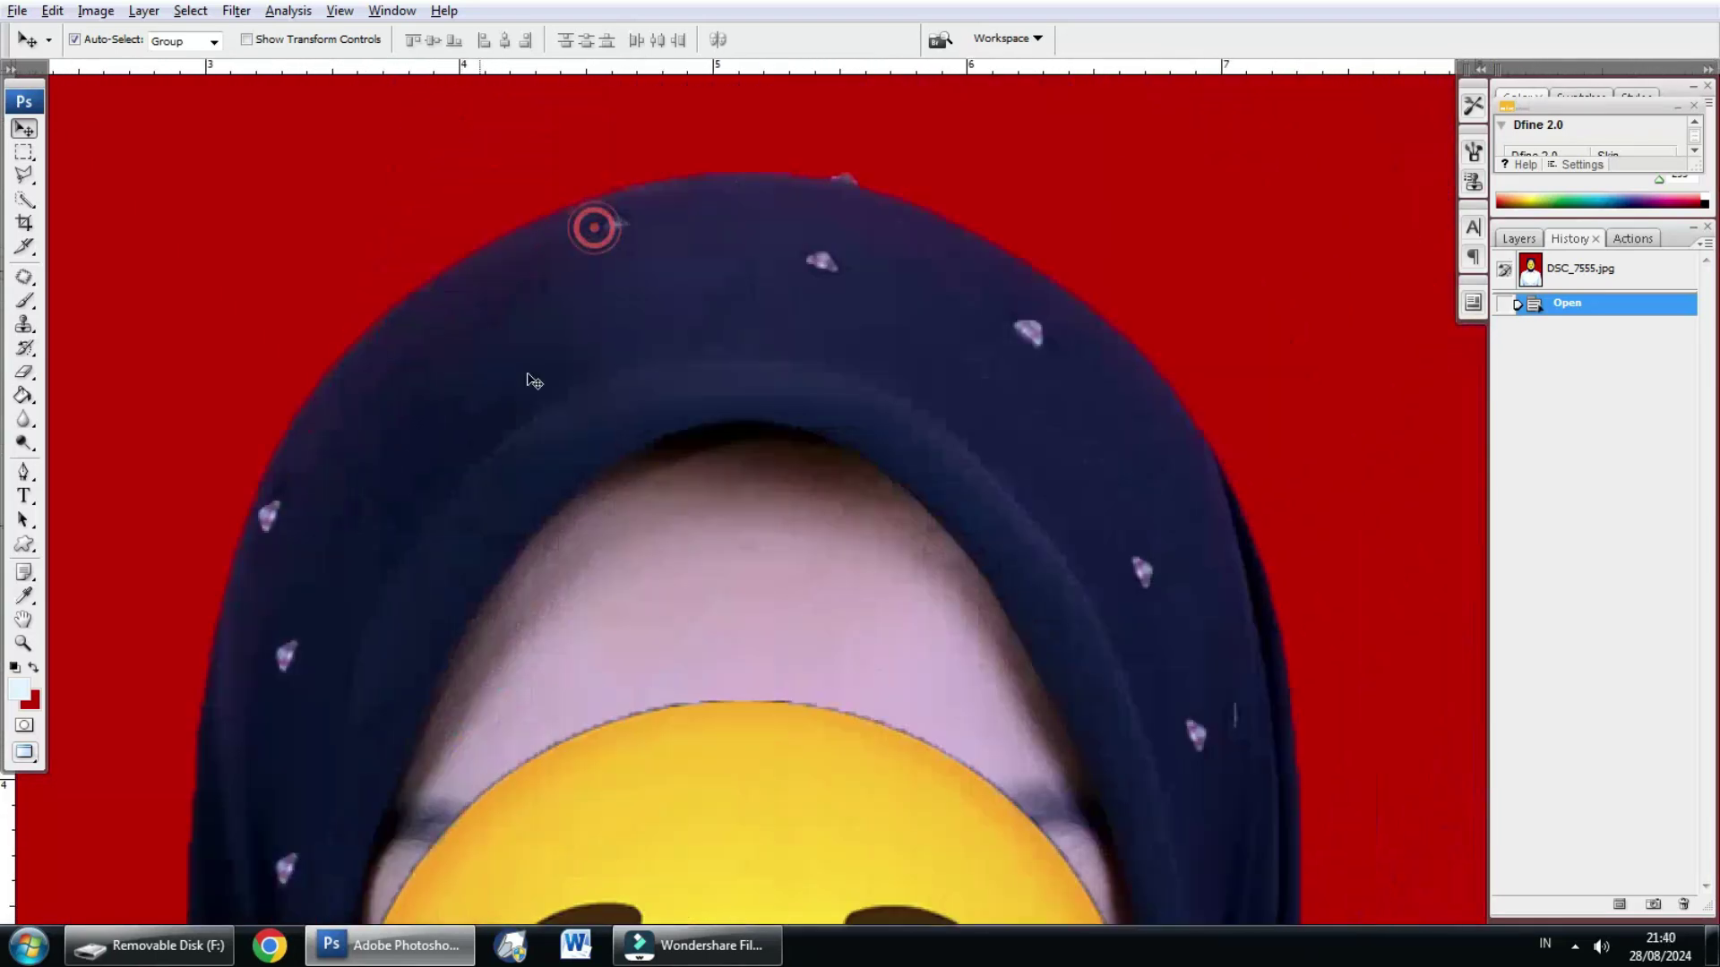
{"action": "left_click_drag", "start_coordinate": [817, 332], "coordinate": [629, 310]}
{"action": "left_click_drag", "start_coordinate": [826, 357], "coordinate": [672, 160]}
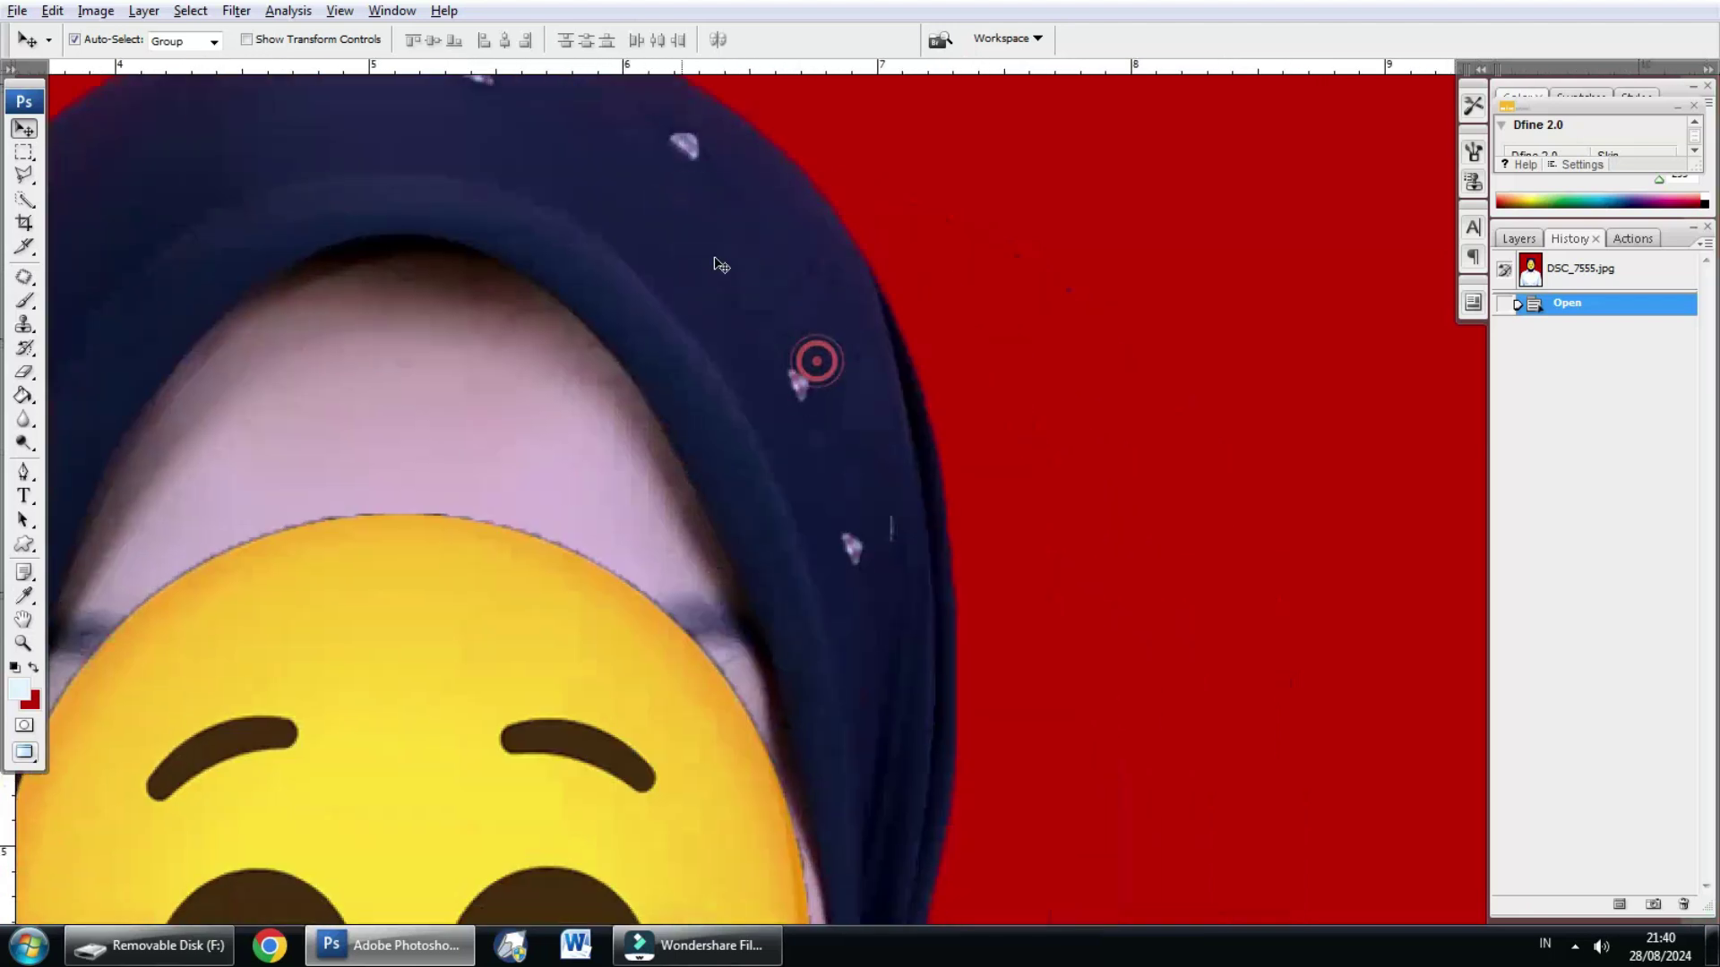
{"action": "mouse_move", "coordinate": [822, 252]}
{"action": "left_mouse_down"}
{"action": "mouse_move", "coordinate": [691, 280]}
{"action": "mouse_move", "coordinate": [680, 254]}
{"action": "mouse_move", "coordinate": [703, 277]}
{"action": "mouse_move", "coordinate": [688, 319]}
{"action": "left_mouse_up"}
{"action": "left_click_drag", "start_coordinate": [379, 267], "coordinate": [409, 262]}
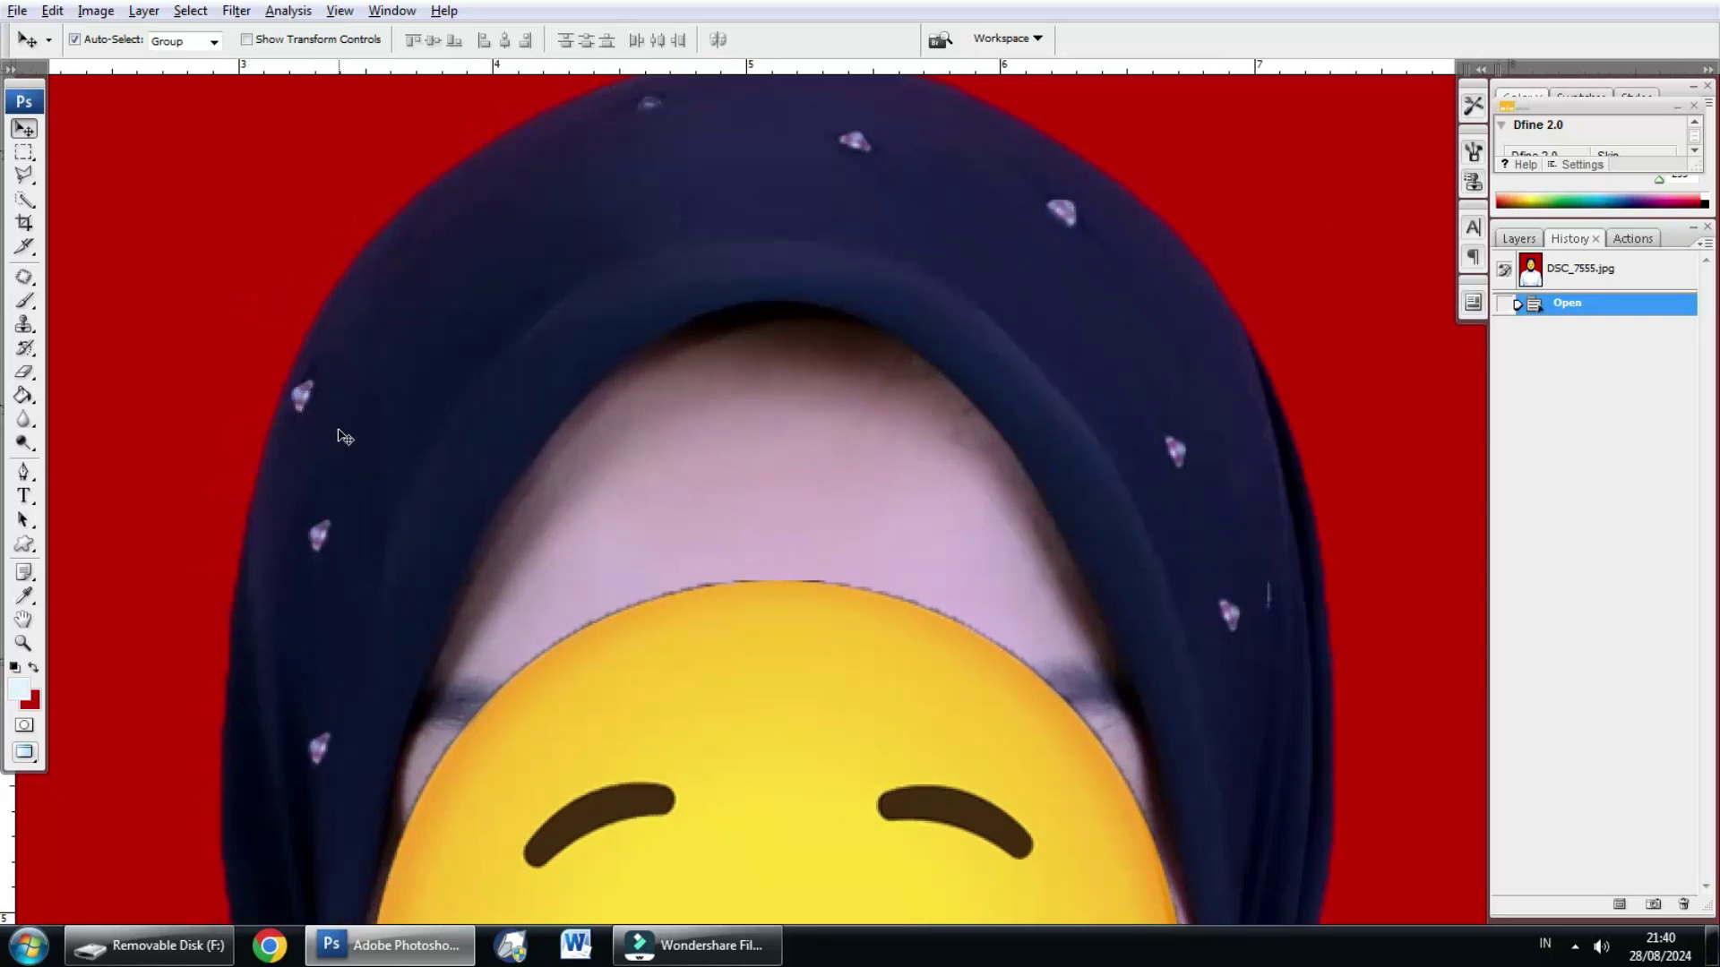
{"action": "left_click_drag", "start_coordinate": [224, 363], "coordinate": [247, 296]}
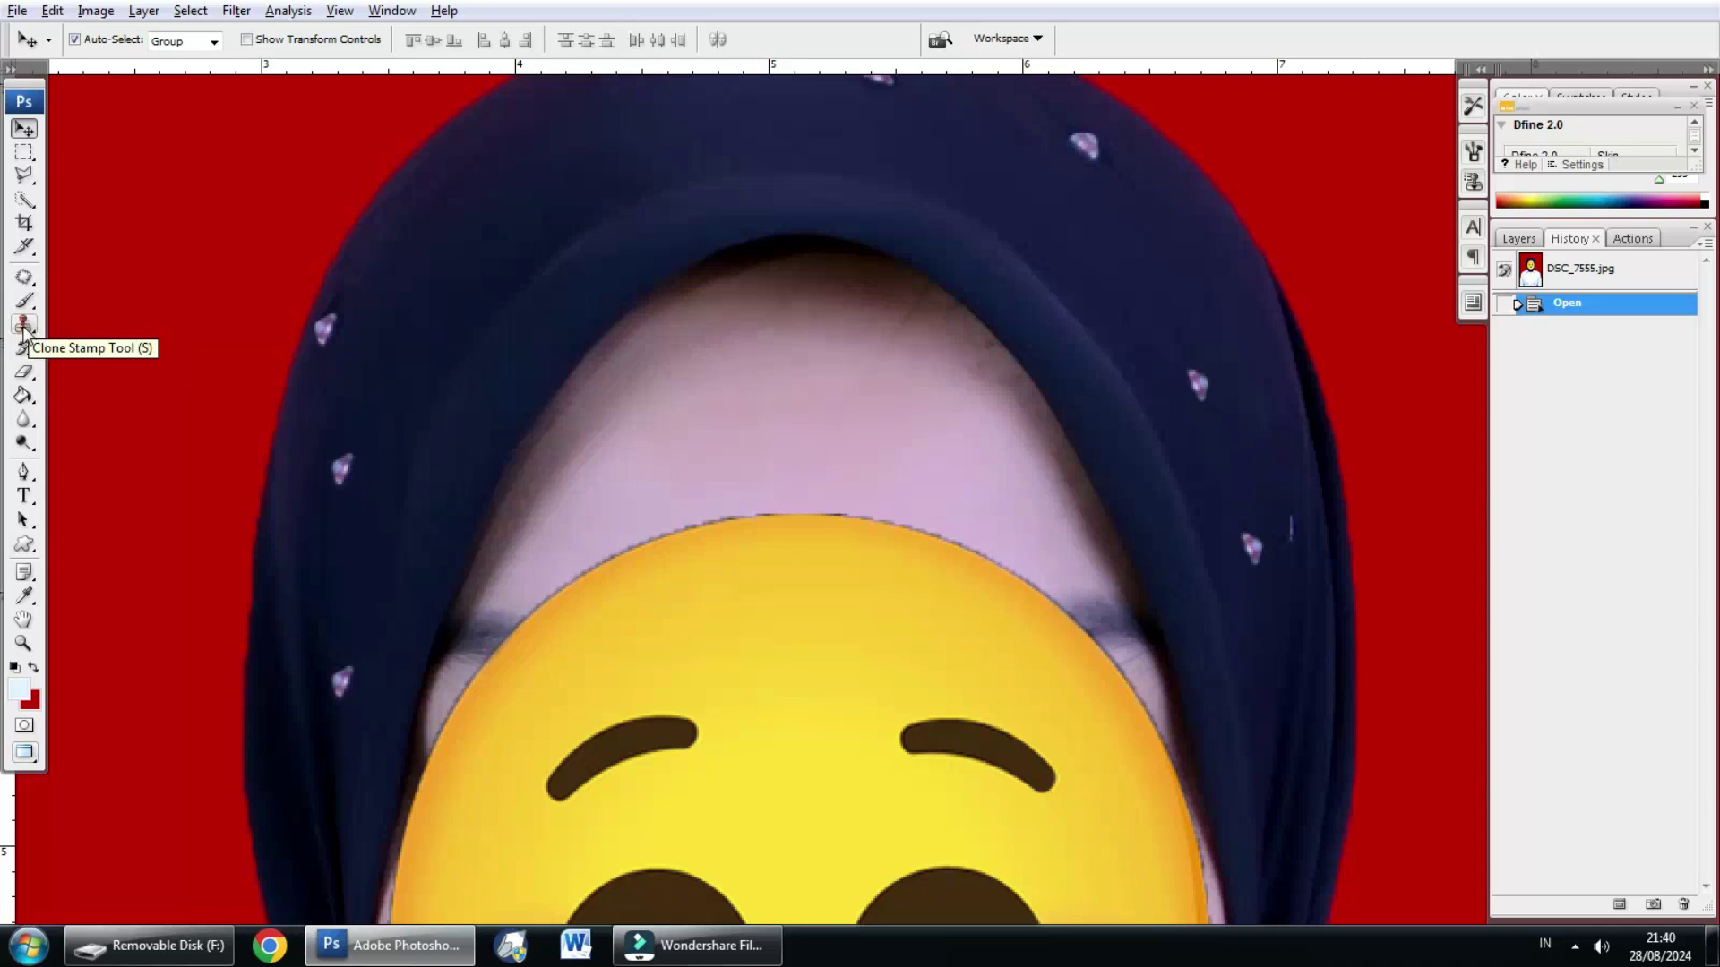
Step: Choose the Clone Stamp Tool with a 27 px soft brush
{"action": "left_click", "coordinate": [24, 326]}
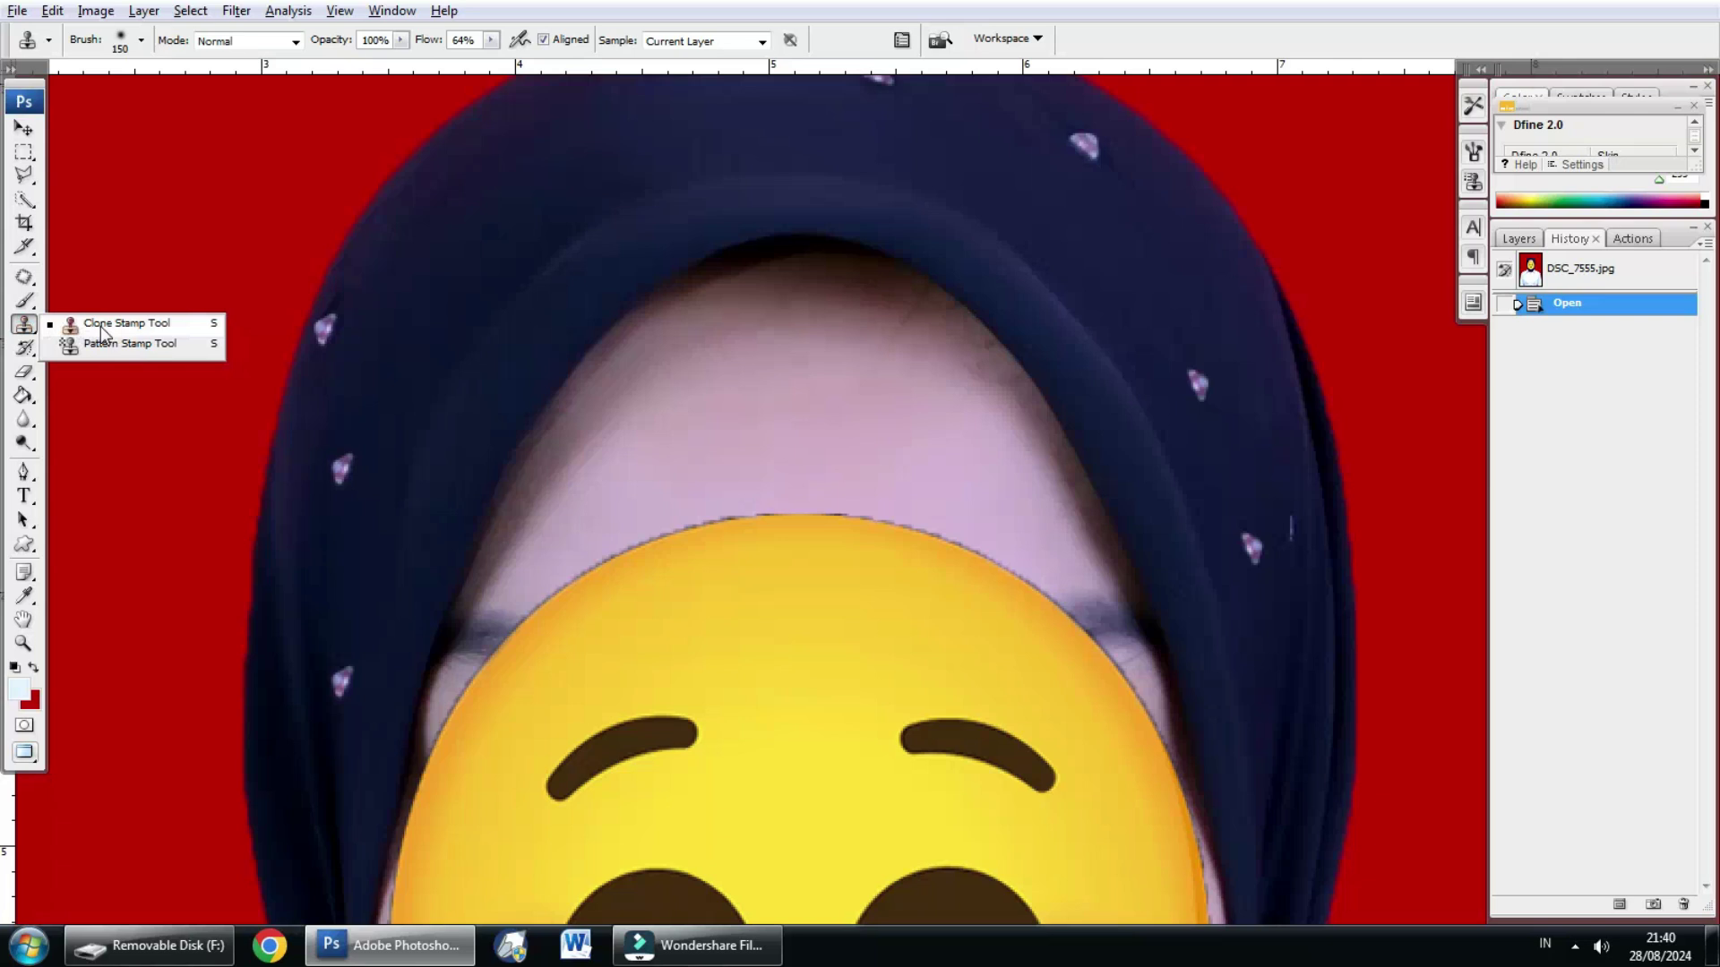
{"action": "left_click", "coordinate": [125, 323]}
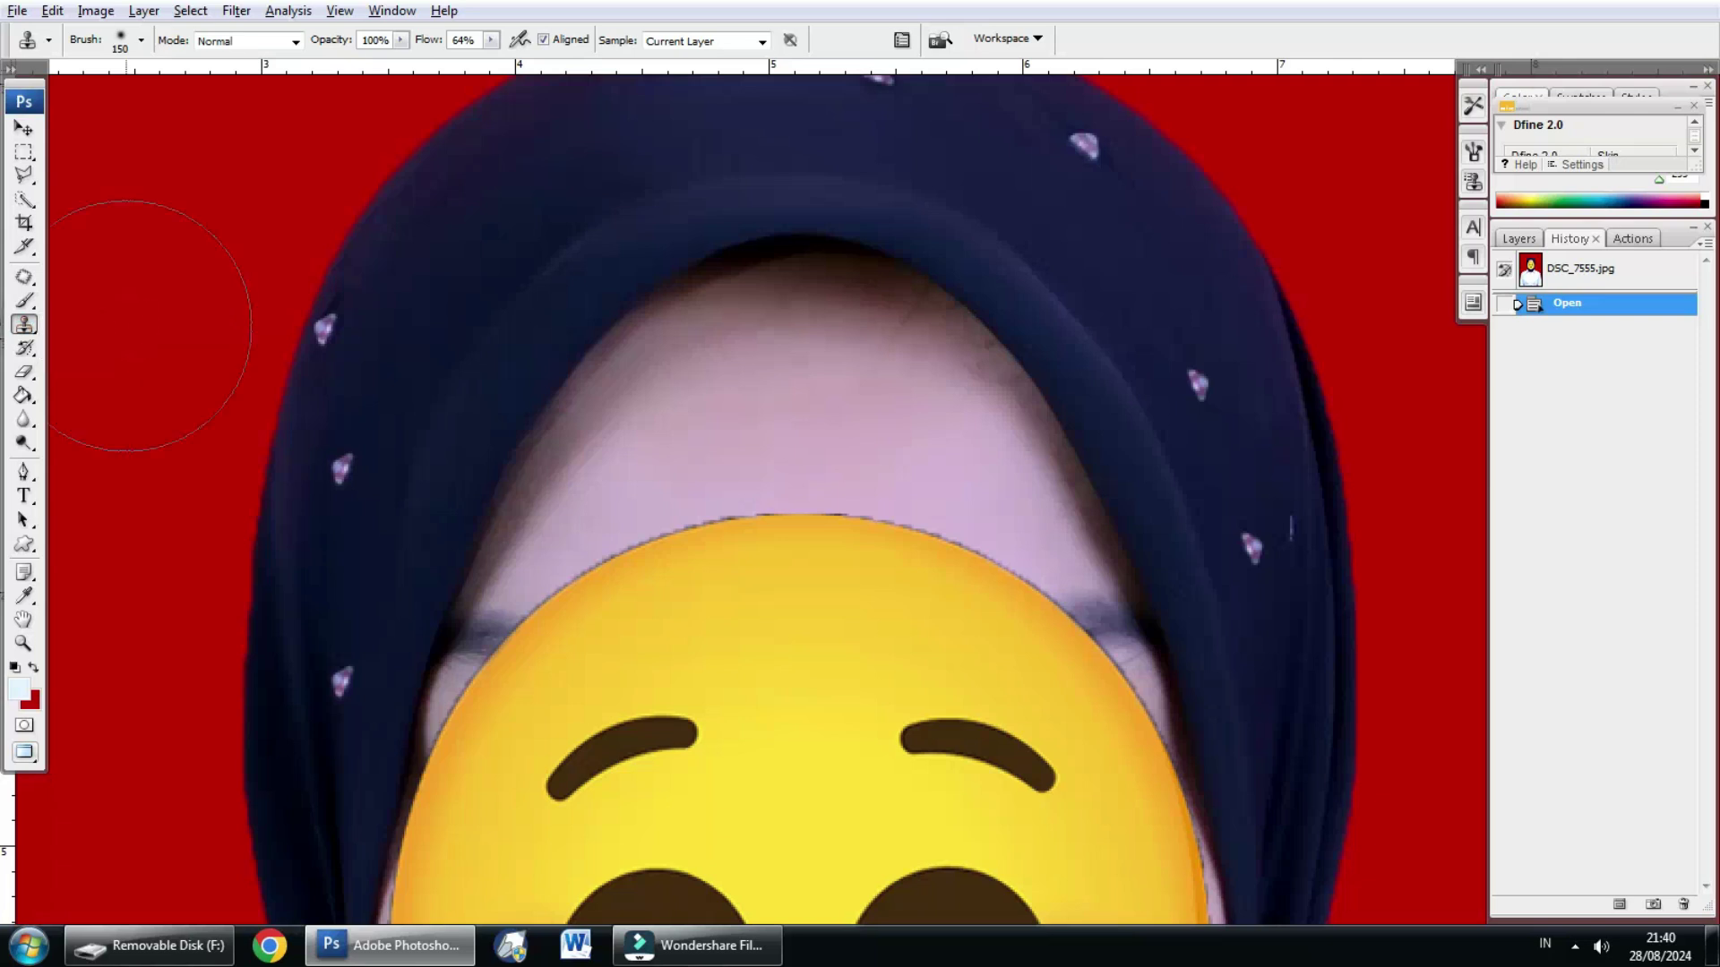
{"action": "left_click_drag", "start_coordinate": [288, 346], "coordinate": [302, 360]}
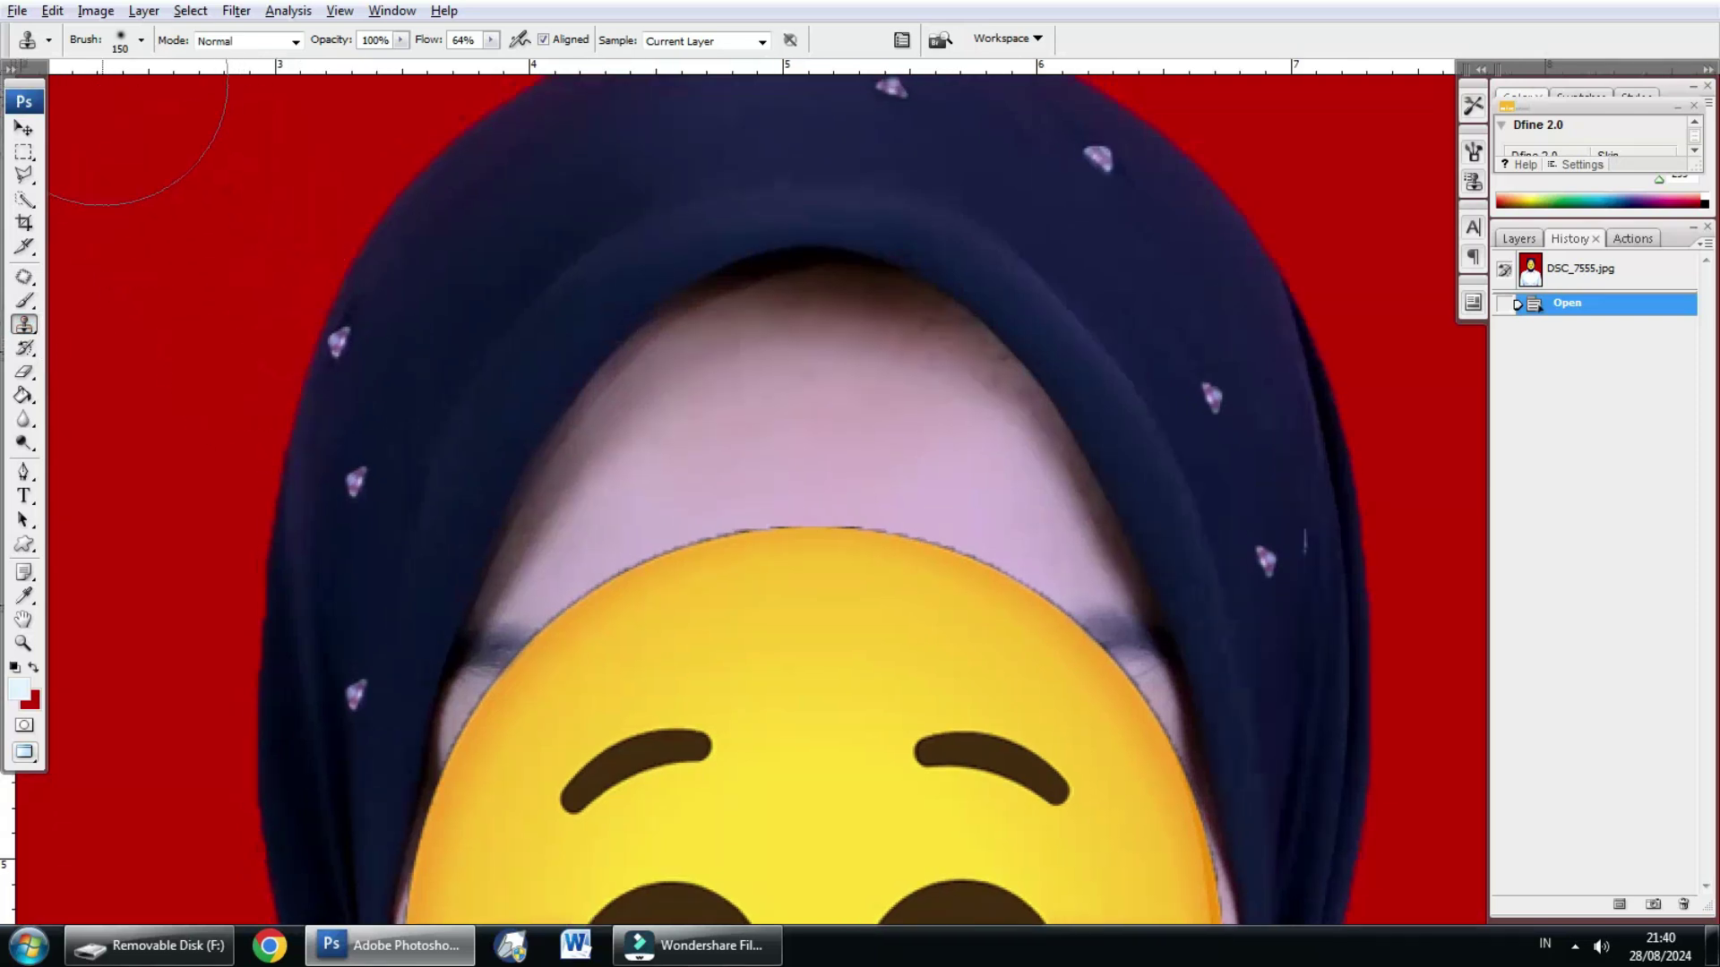
{"action": "left_click", "coordinate": [141, 42]}
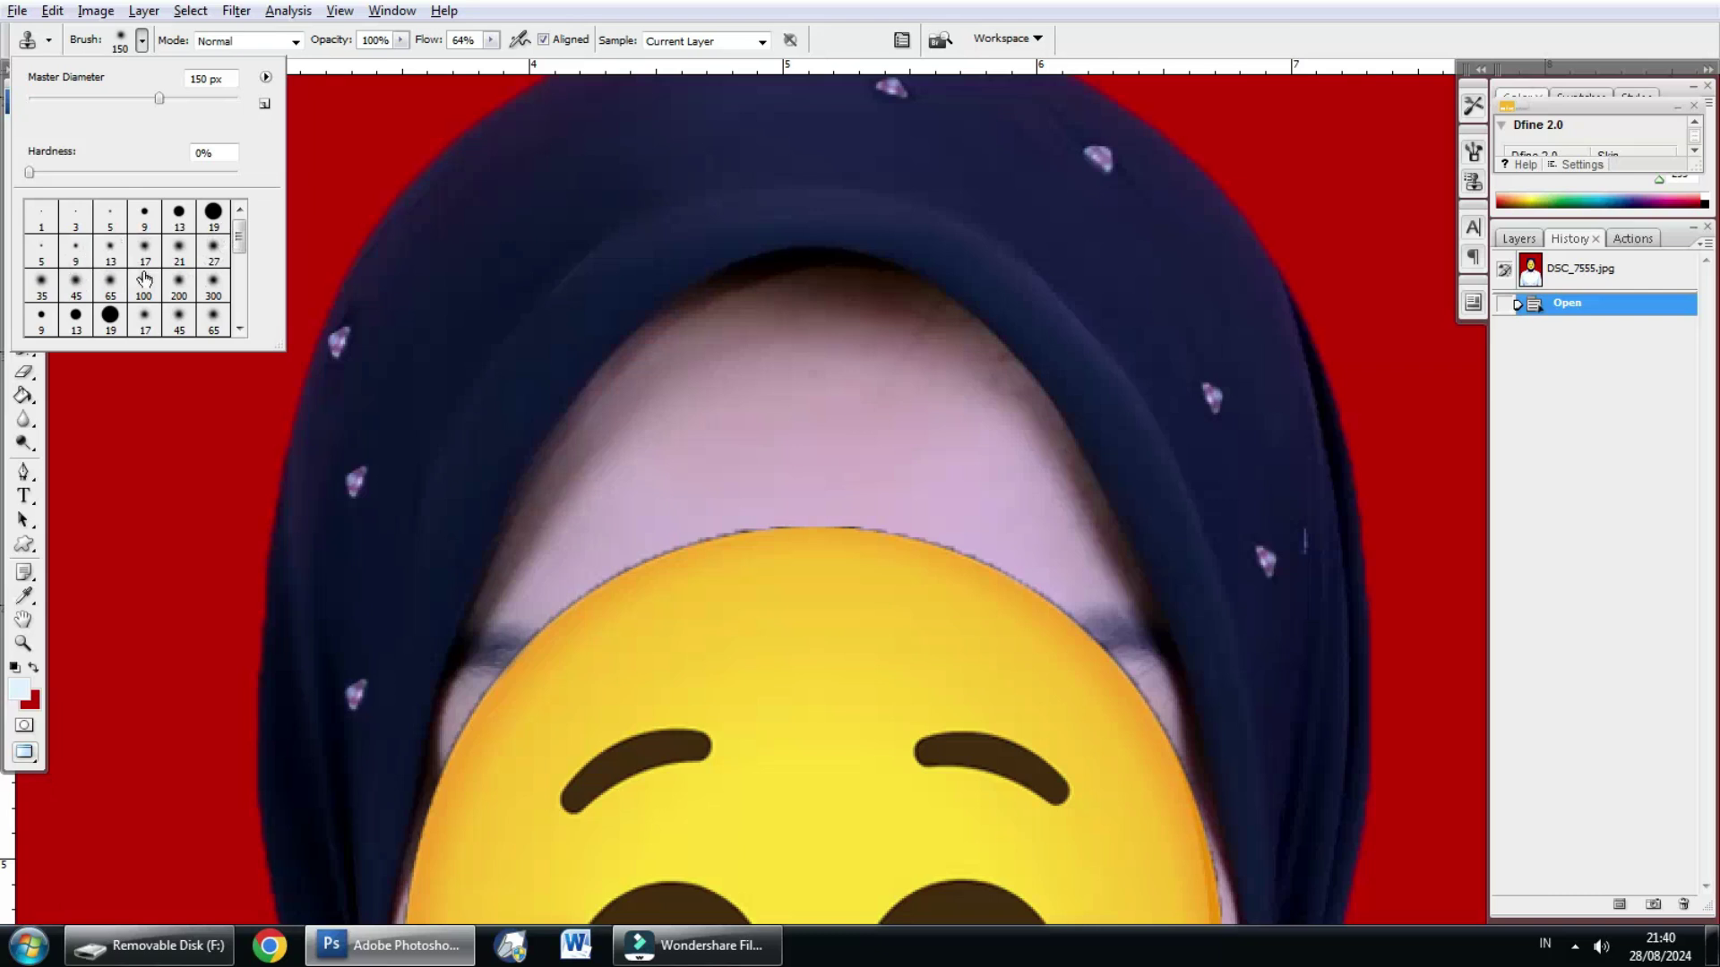
{"action": "left_click", "coordinate": [217, 249]}
{"action": "left_click", "coordinate": [141, 40]}
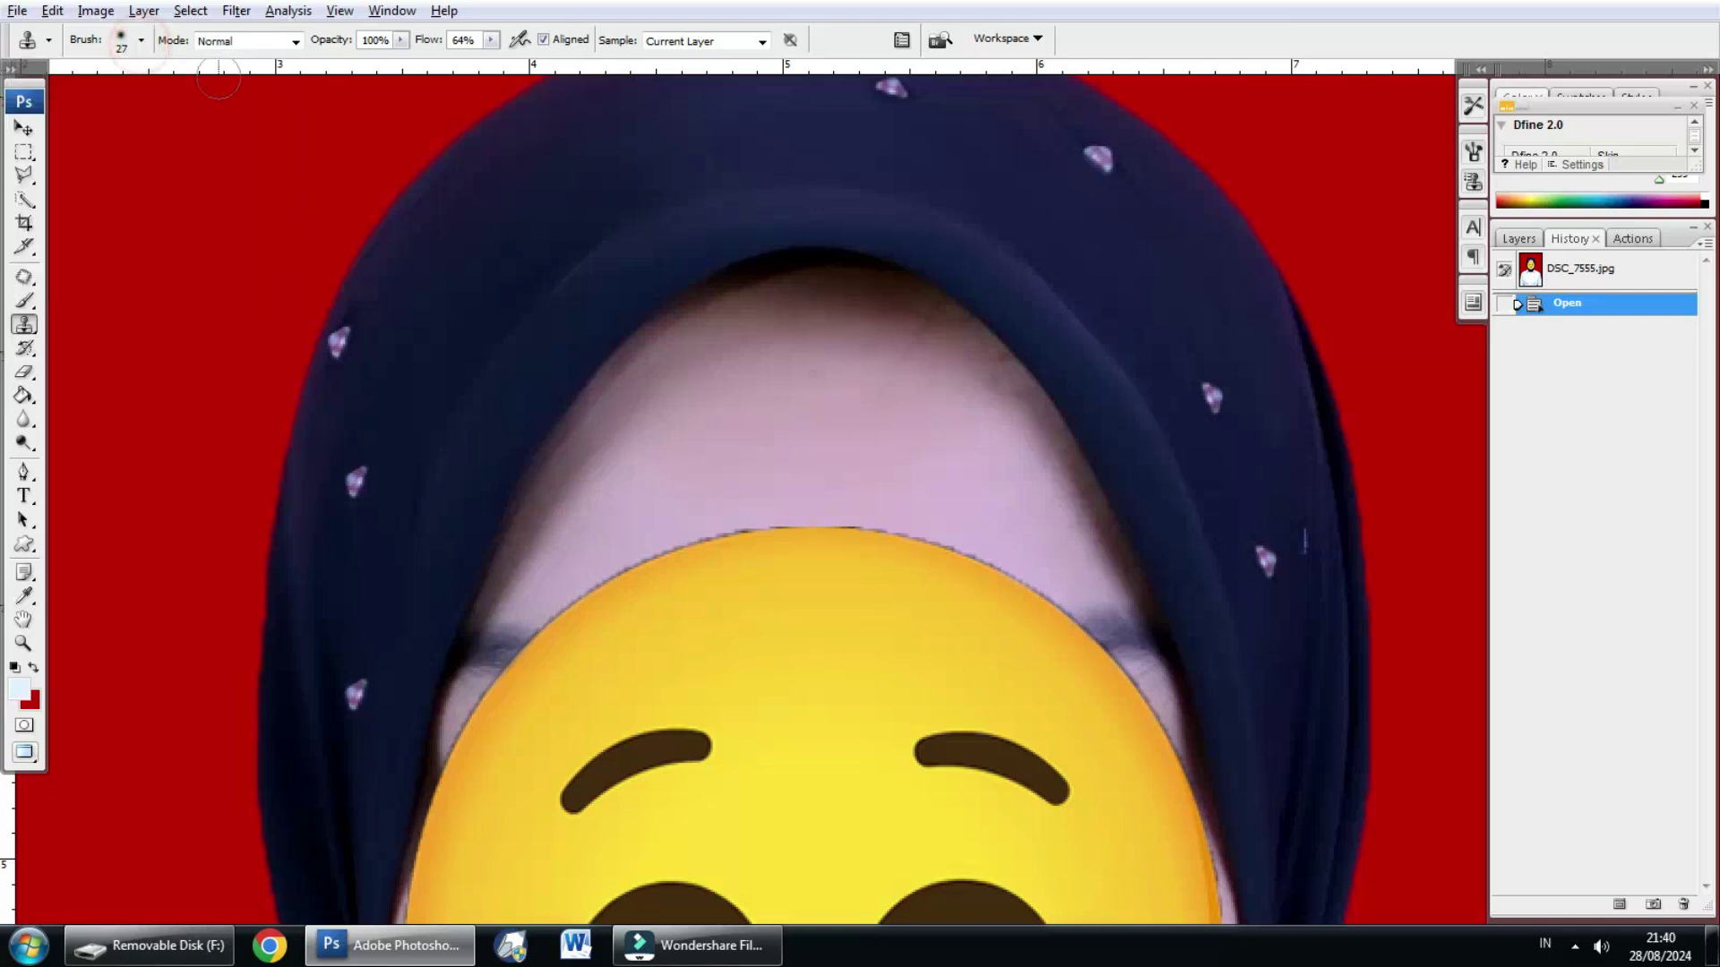
Step: Set the clone brush Flow to 86% and Opacity to 80%
{"action": "left_click", "coordinate": [492, 41]}
{"action": "mouse_move", "coordinate": [492, 61]}
{"action": "left_mouse_down"}
{"action": "mouse_move", "coordinate": [532, 63]}
{"action": "mouse_move", "coordinate": [517, 63]}
{"action": "left_mouse_up"}
{"action": "left_click", "coordinate": [401, 40]}
{"action": "left_click_drag", "start_coordinate": [399, 69], "coordinate": [383, 70]}
{"action": "left_click", "coordinate": [399, 41]}
{"action": "key", "text": "Return"}
Step: Enlarge the clone brush to about 70 px with the bracket keys
{"action": "key", "text": "bracketright"}
{"action": "key", "text": "bracketright"}
{"action": "key", "text": "bracketright"}
{"action": "key", "text": "bracketright"}
{"action": "key", "text": "bracketright"}
{"action": "key", "text": "bracketright"}
{"action": "key", "text": "bracketright"}
{"action": "key", "text": "bracketright"}
{"action": "key", "text": "bracketright"}
{"action": "key", "text": "bracketright"}
{"action": "key", "text": "bracketleft"}
{"action": "key", "text": "bracketleft"}
{"action": "key", "text": "bracketleft"}
{"action": "key", "text": "bracketleft"}
{"action": "key", "text": "bracketleft"}
{"action": "key", "text": "bracketleft"}
{"action": "key", "text": "bracketleft"}
{"action": "key", "text": "bracketleft"}
{"action": "key", "text": "bracketleft"}
{"action": "key", "text": "bracketright"}
{"action": "key", "text": "bracketright"}
{"action": "key", "text": "bracketright"}
{"action": "key", "text": "bracketright"}
{"action": "key", "text": "bracketright"}
{"action": "key", "text": "bracketright"}
{"action": "key", "text": "bracketright"}
{"action": "key", "text": "bracketleft"}
{"action": "key", "text": "bracketleft"}
{"action": "key", "text": "bracketleft"}
{"action": "key", "text": "bracketleft"}
{"action": "key", "text": "bracketleft"}
{"action": "key", "text": "bracketleft"}
{"action": "key", "text": "bracketleft"}
{"action": "key", "text": "bracketright"}
Step: Zoom in on the hijab's left side, use a 45 px brush, and sample clean navy fabric
{"action": "left_click", "coordinate": [431, 299], "text": "alt"}
{"action": "key", "text": "ctrl+plus"}
{"action": "left_click_drag", "start_coordinate": [537, 154], "coordinate": [502, 408]}
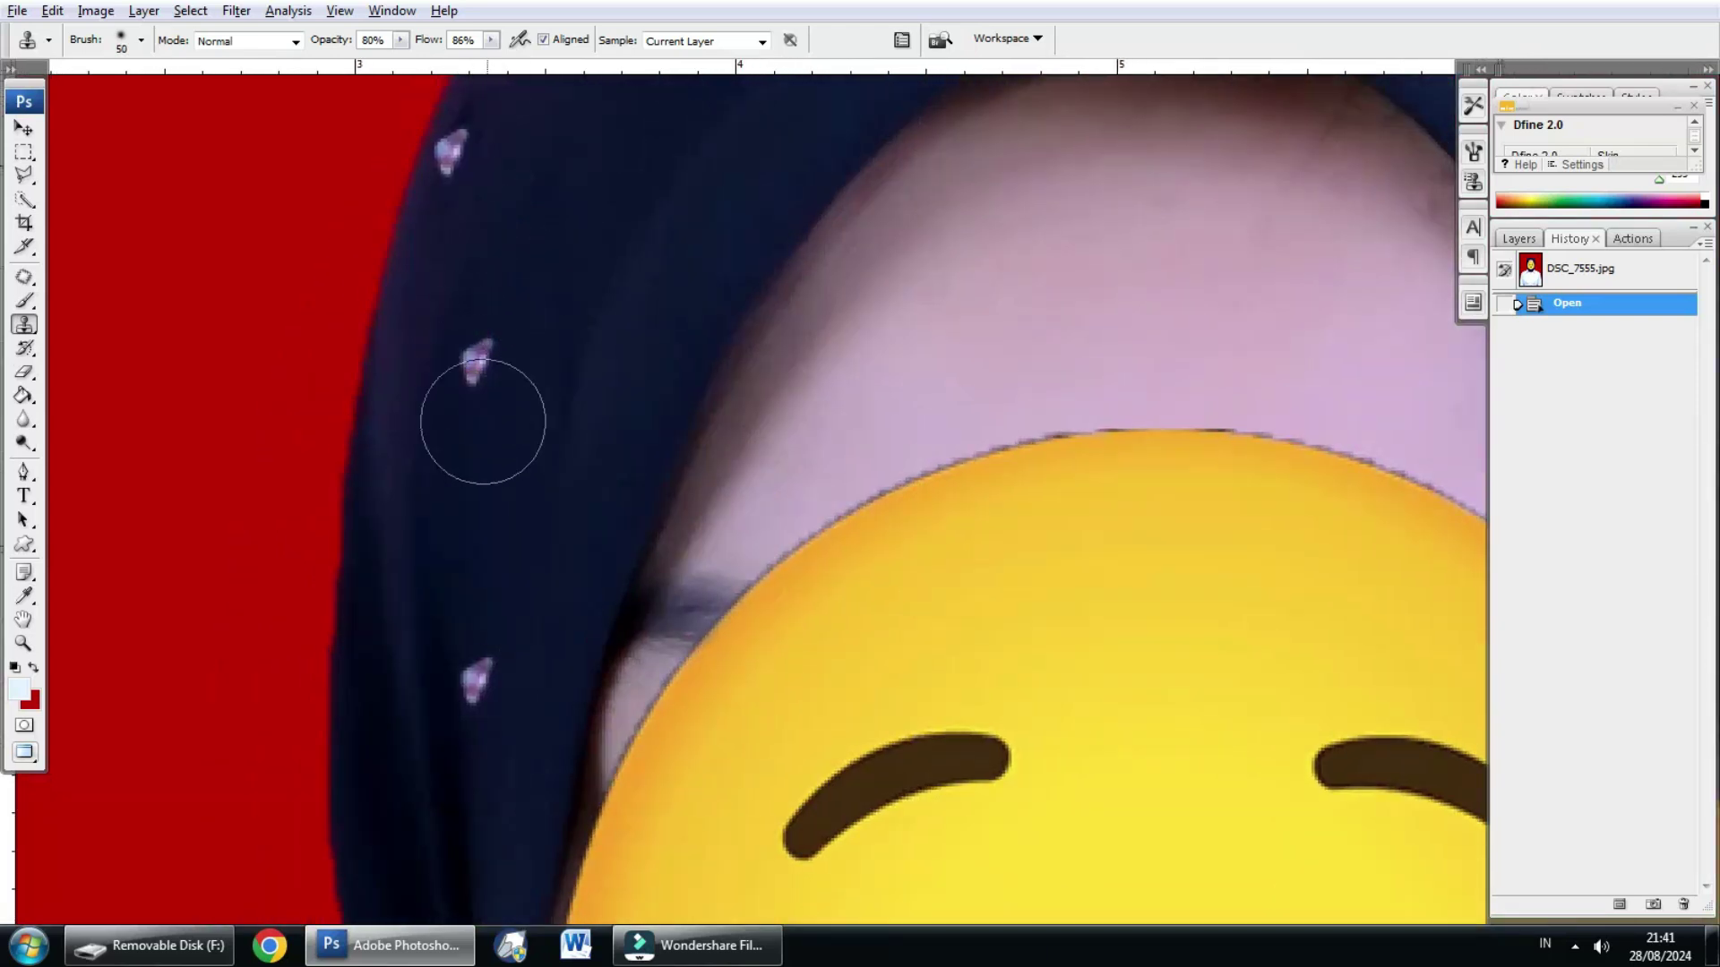
{"action": "key", "text": "bracketleft"}
{"action": "key", "text": "bracketleft"}
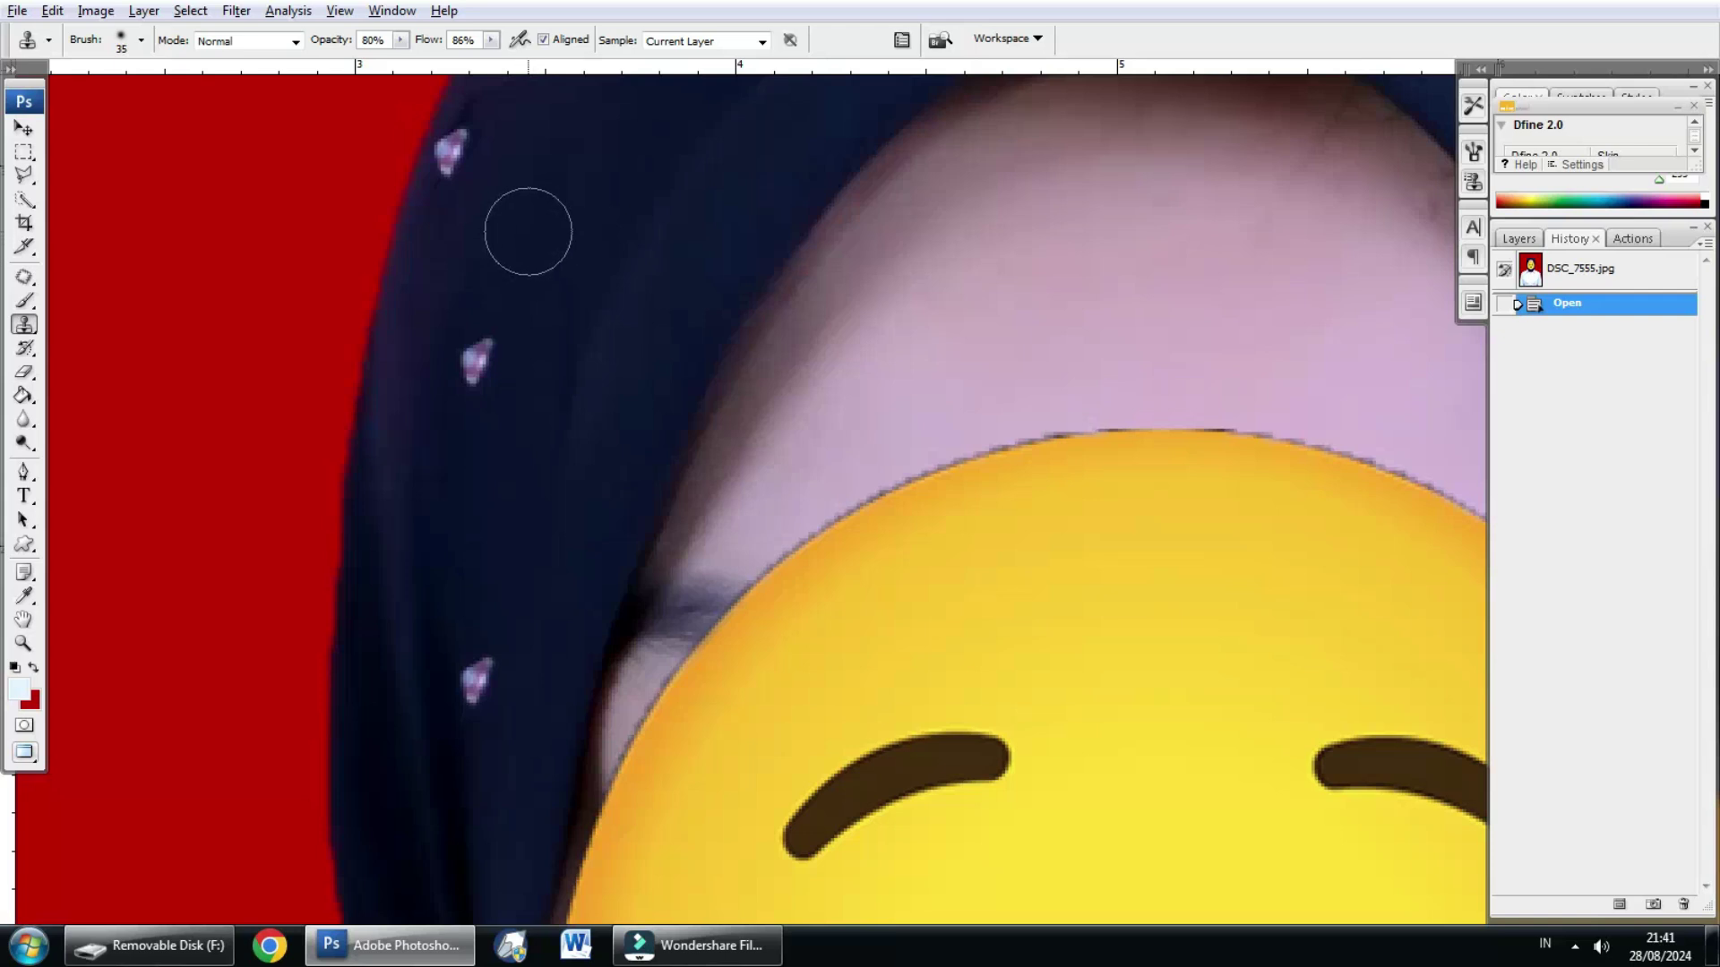
{"action": "left_click", "coordinate": [527, 231], "text": "alt"}
{"action": "left_click", "coordinate": [552, 225], "text": "alt"}
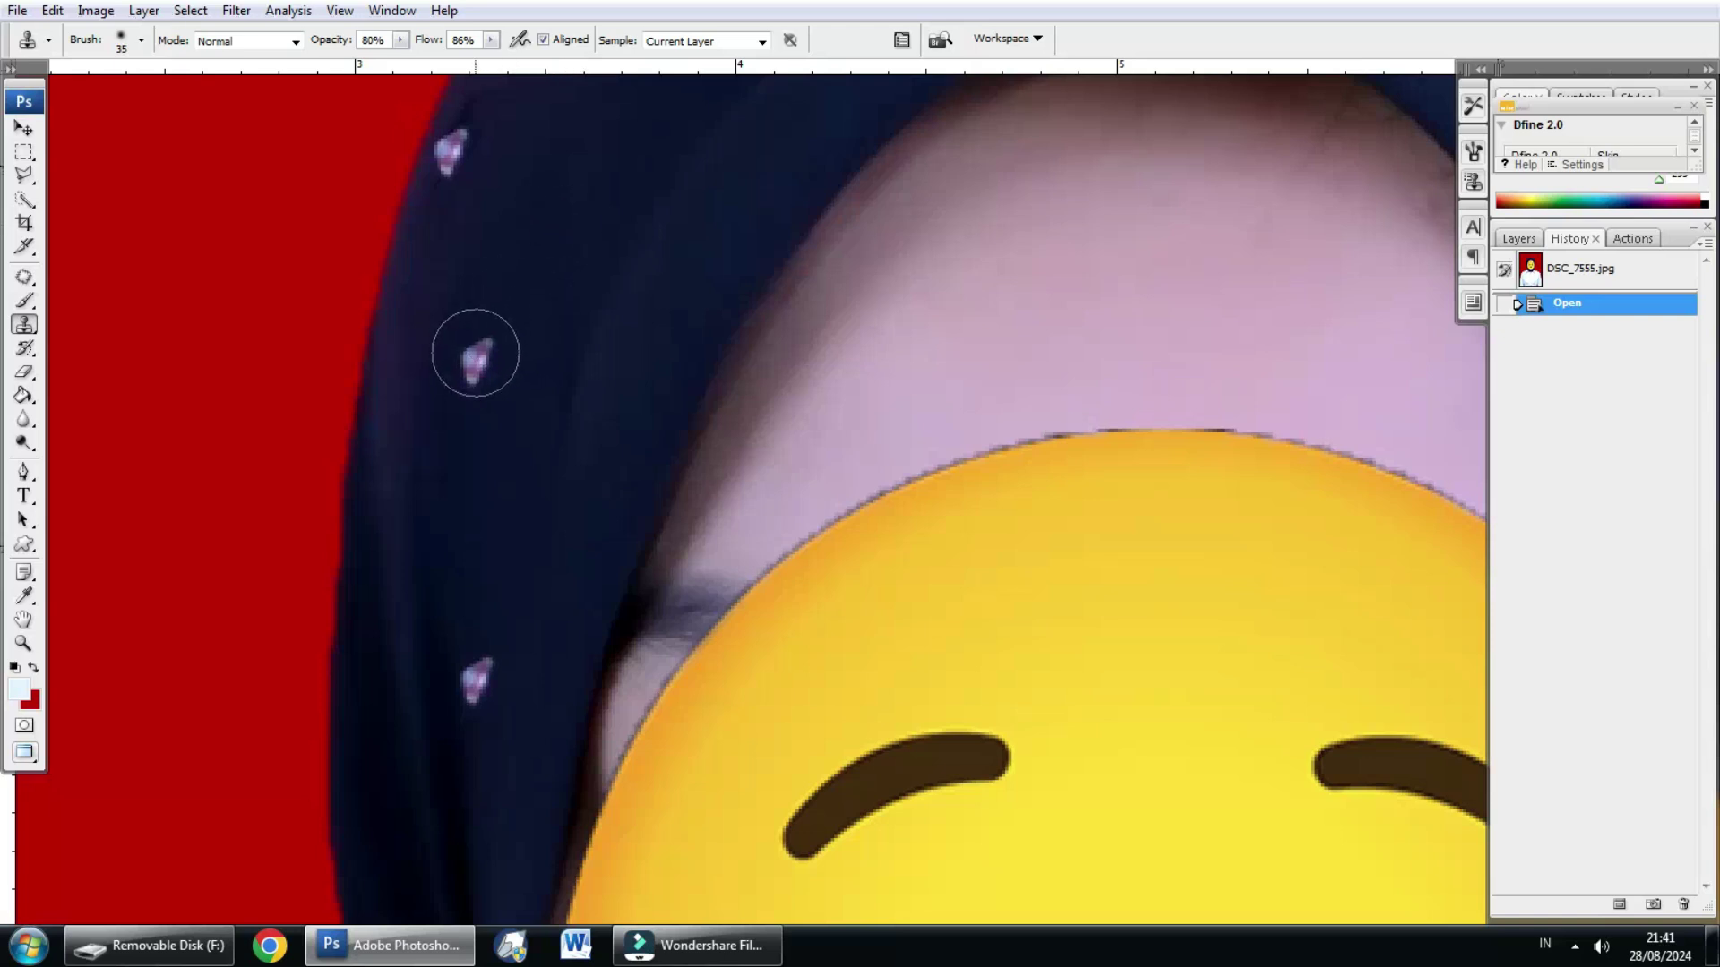
Step: Clone over the sparkles on the hijab's left side
{"action": "left_click", "coordinate": [475, 357]}
{"action": "left_click", "coordinate": [474, 359]}
{"action": "left_click", "coordinate": [476, 365]}
{"action": "left_click", "coordinate": [477, 363]}
{"action": "left_click", "coordinate": [471, 686]}
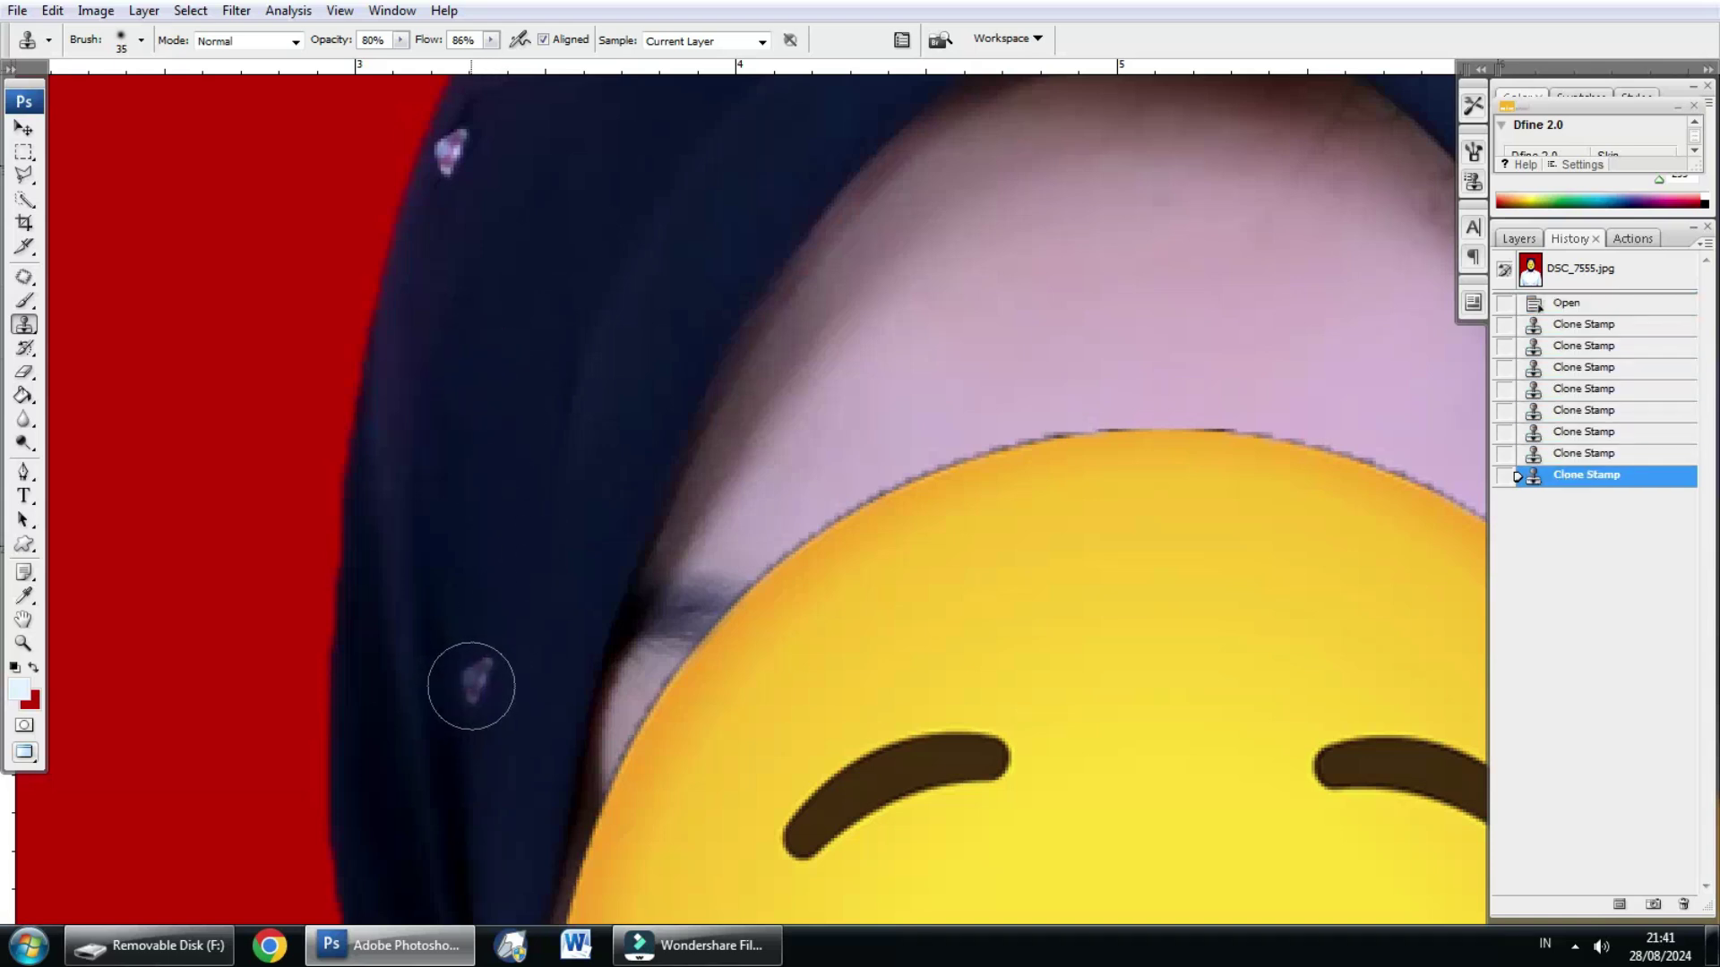
{"action": "left_click", "coordinate": [469, 684]}
{"action": "scroll", "coordinate": [521, 573], "scroll_direction": "down", "scroll_amount": 2}
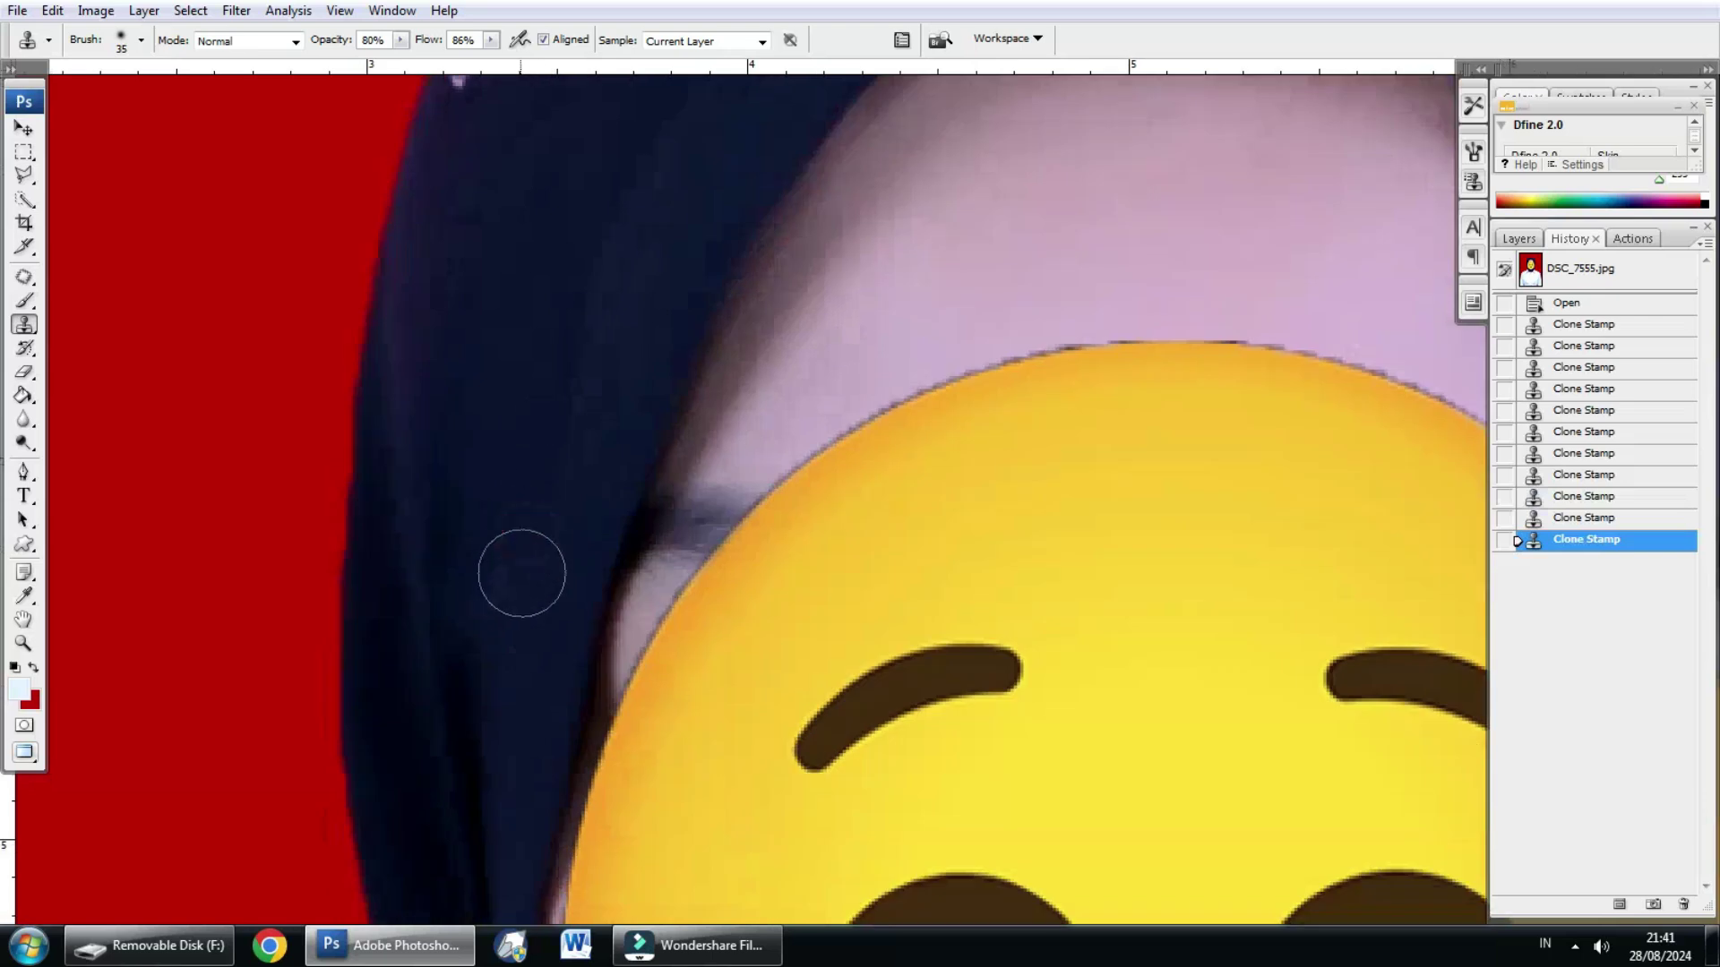
{"action": "left_click", "coordinate": [521, 573]}
Step: With a 30 px brush, clone away the sparkles on the hijab top
{"action": "mouse_move", "coordinate": [592, 274]}
{"action": "left_mouse_down"}
{"action": "mouse_move", "coordinate": [529, 312]}
{"action": "mouse_move", "coordinate": [367, 498]}
{"action": "left_mouse_up"}
{"action": "key", "text": "bracketleft"}
{"action": "left_click", "coordinate": [688, 307], "text": "alt"}
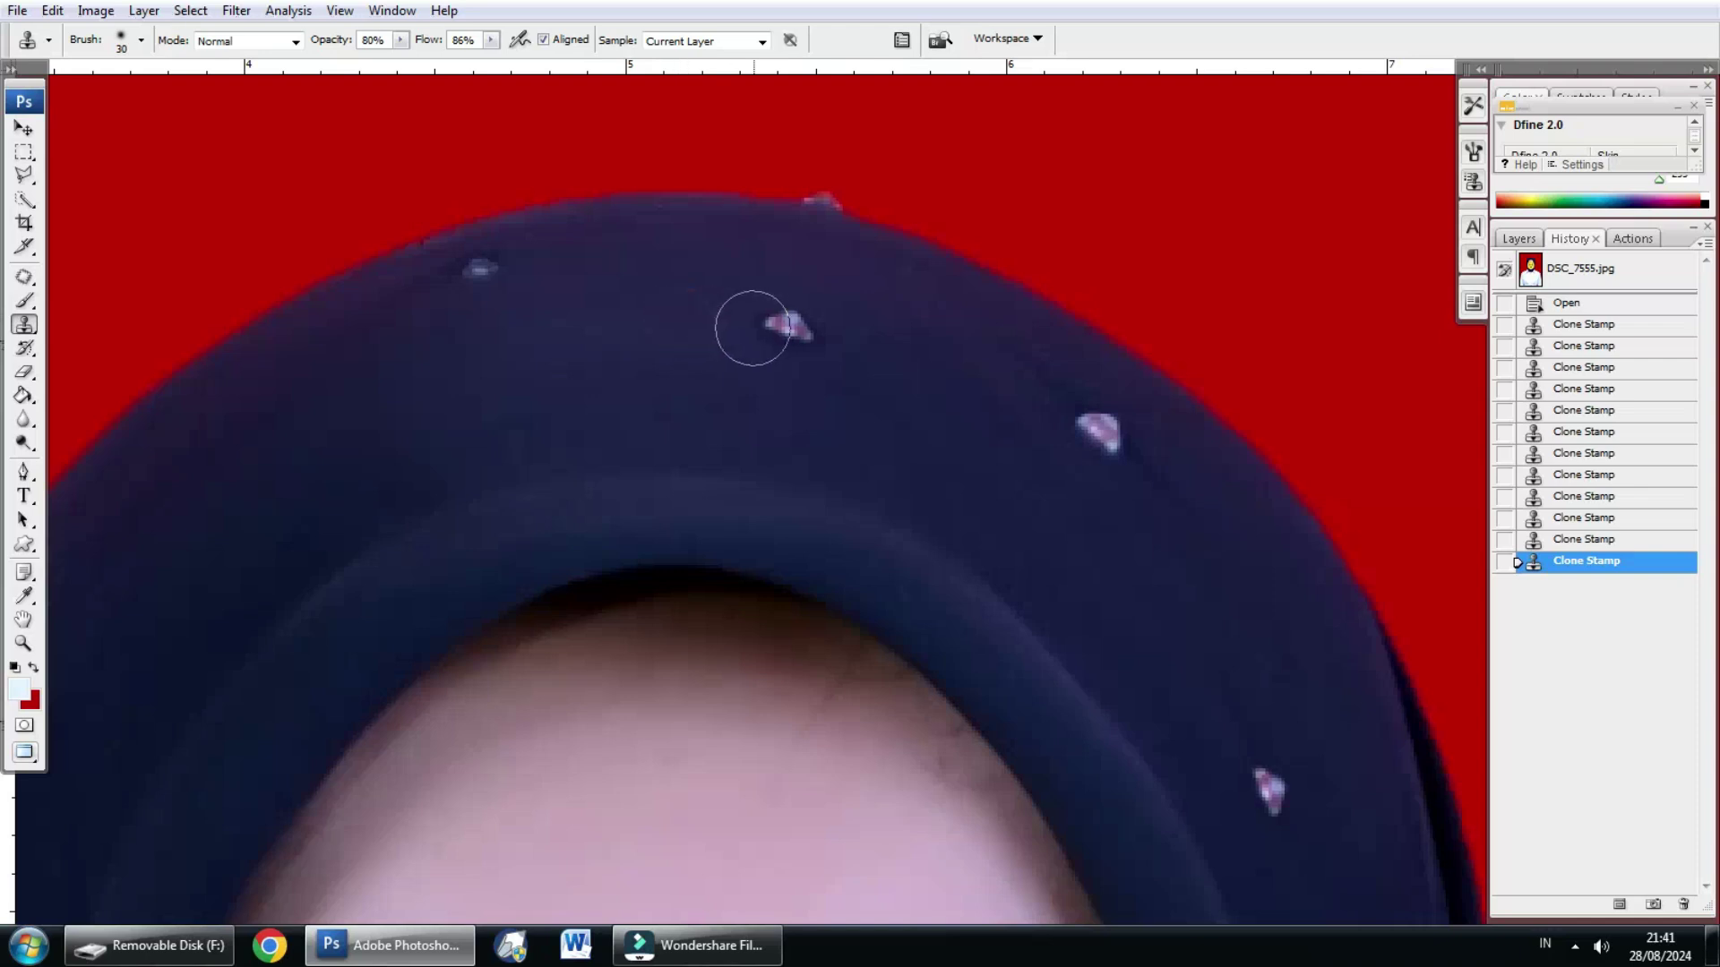
{"action": "left_click", "coordinate": [791, 333]}
{"action": "left_click", "coordinate": [816, 313]}
{"action": "left_click", "coordinate": [770, 327]}
{"action": "left_click", "coordinate": [776, 326]}
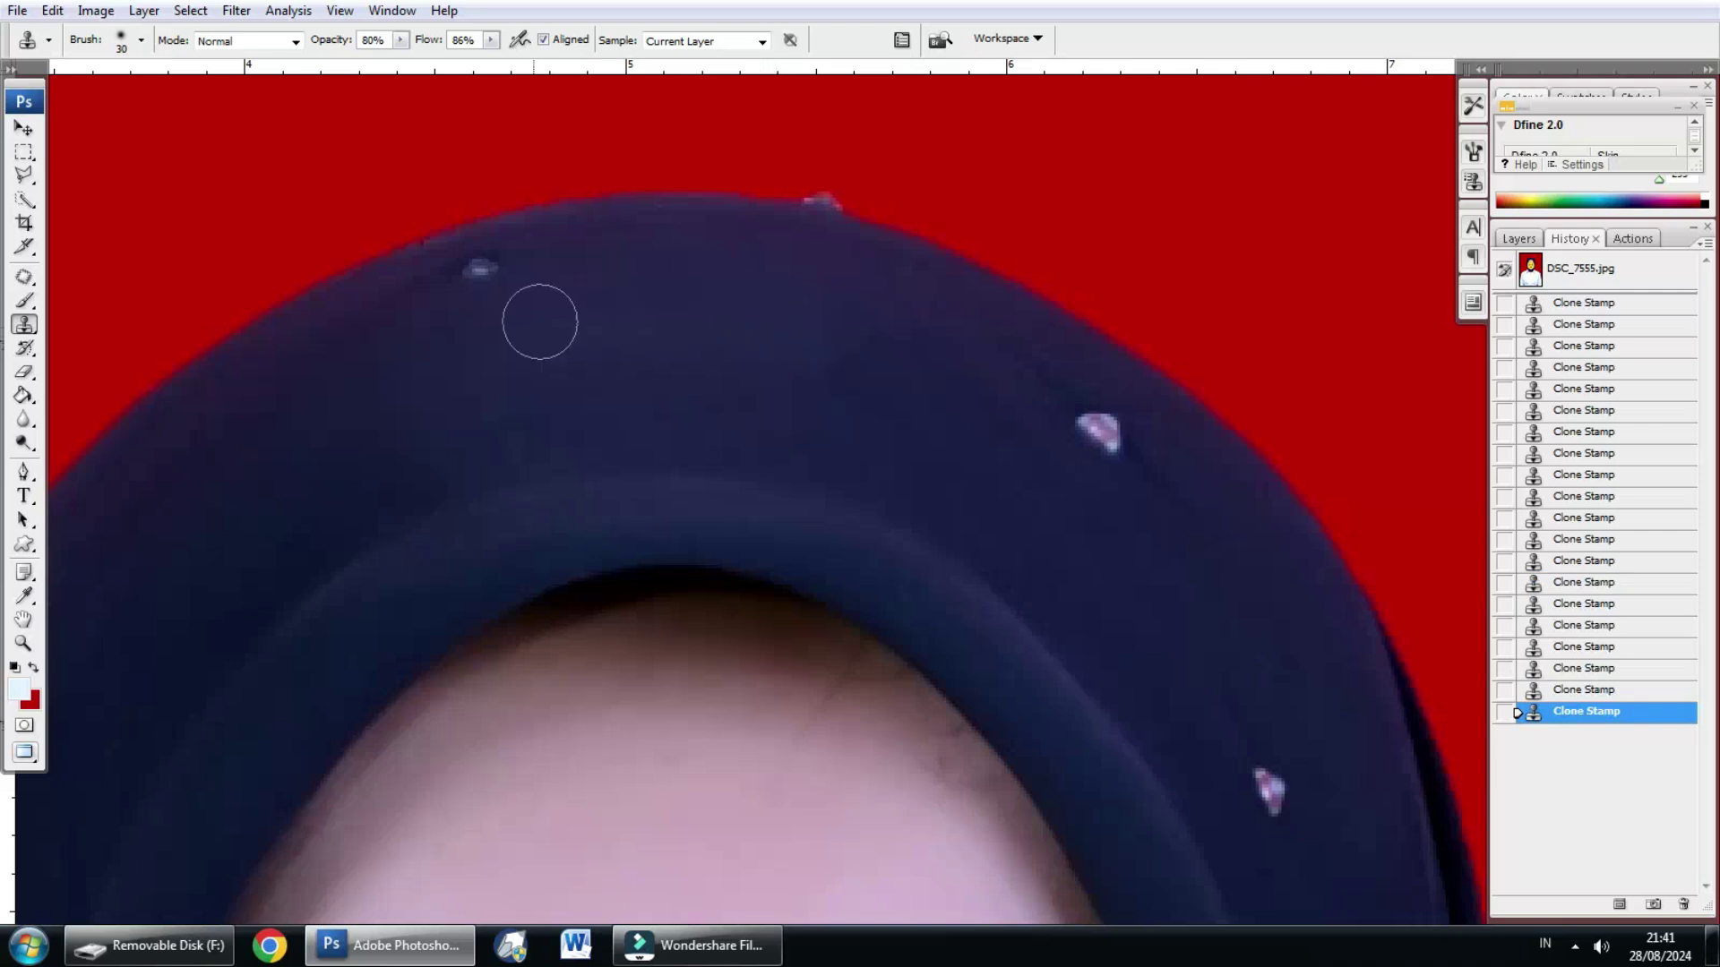
{"action": "left_click_drag", "start_coordinate": [453, 342], "coordinate": [475, 314]}
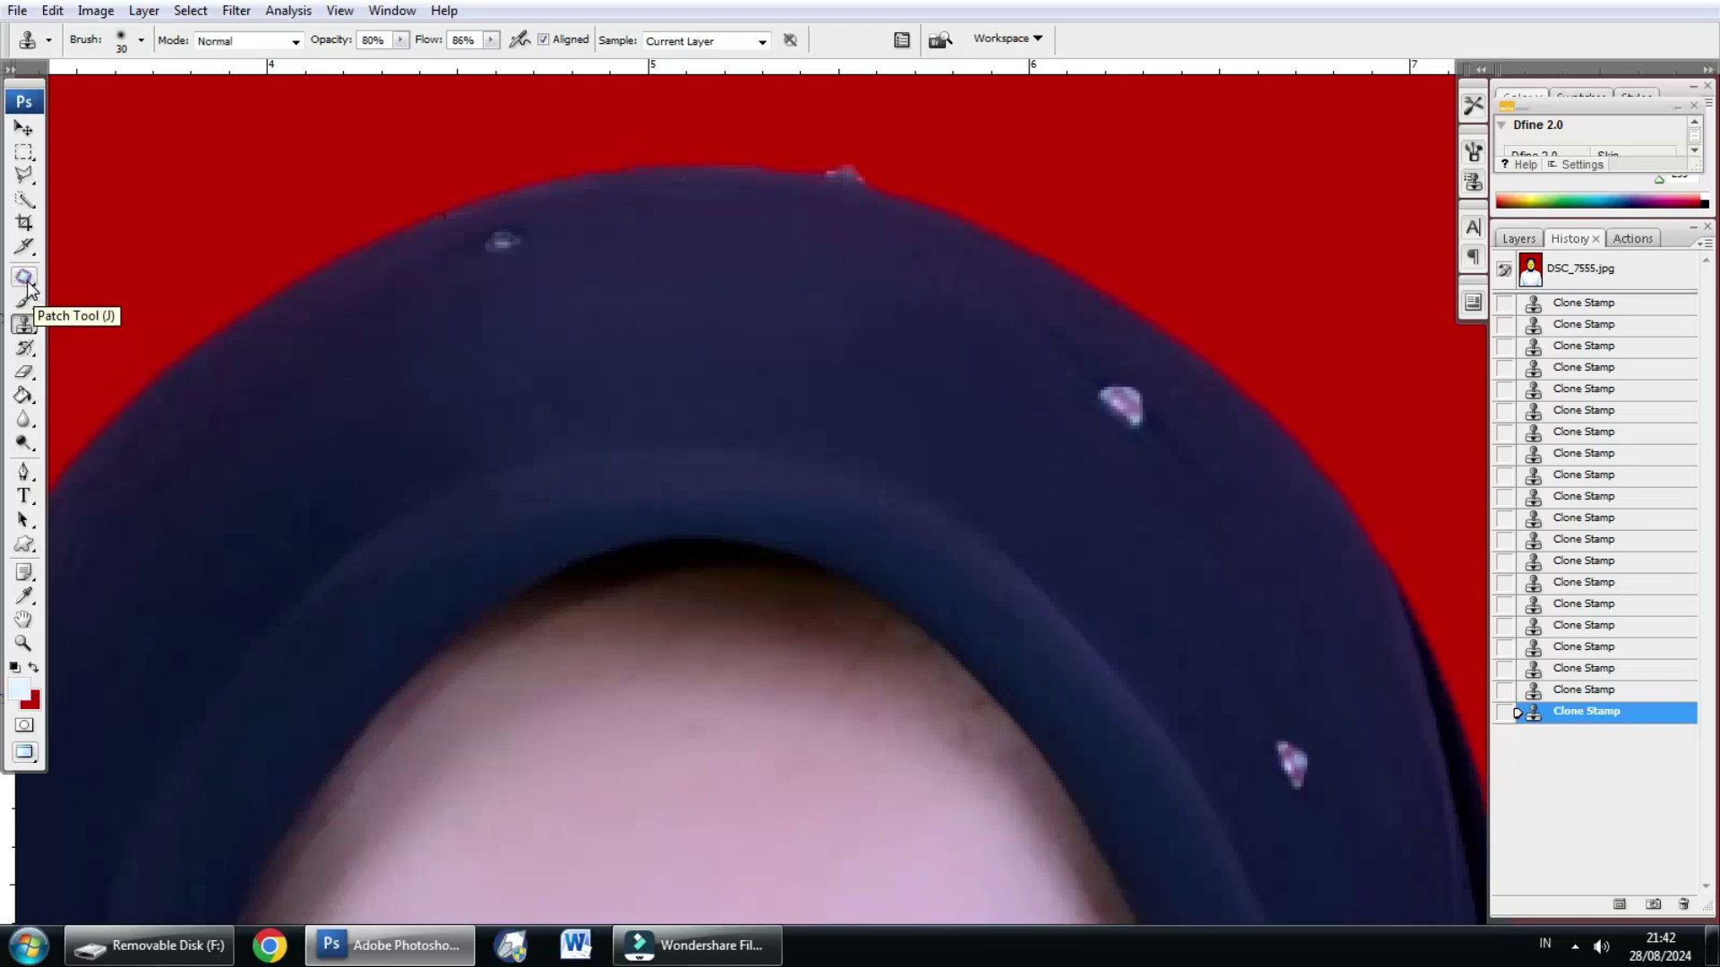
Step: Use the Patch Tool to patch the speck on the hijab top with clean fabric
{"action": "left_click", "coordinate": [24, 277]}
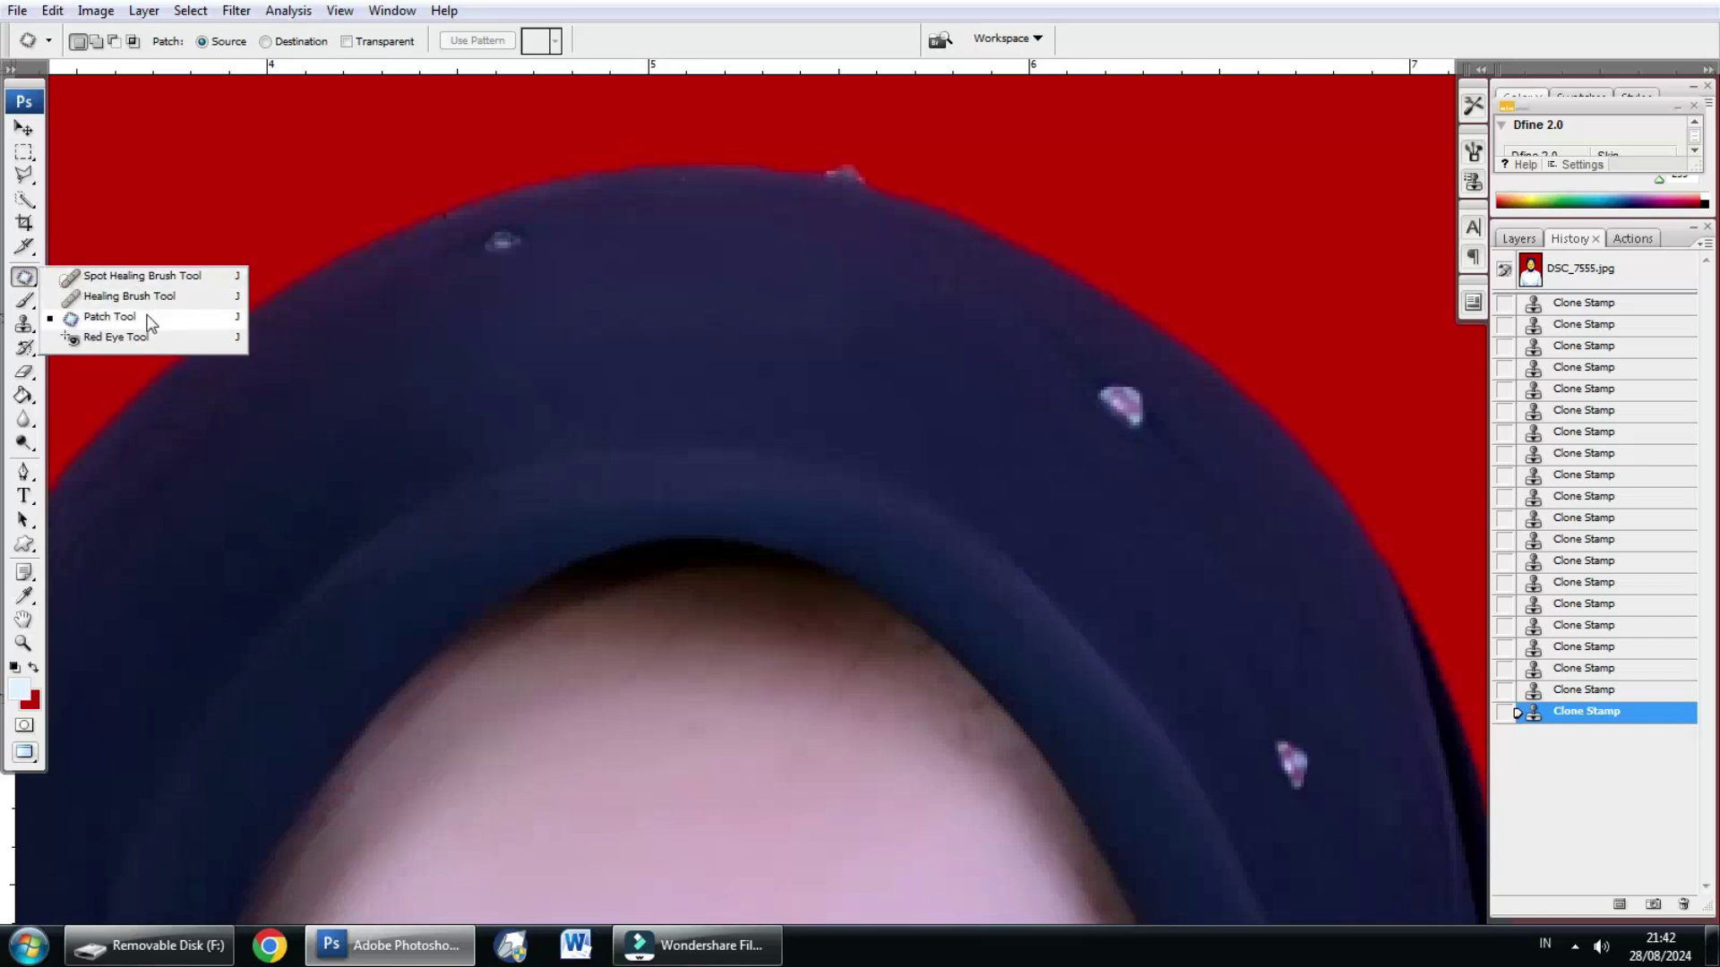
{"action": "left_click", "coordinate": [81, 319]}
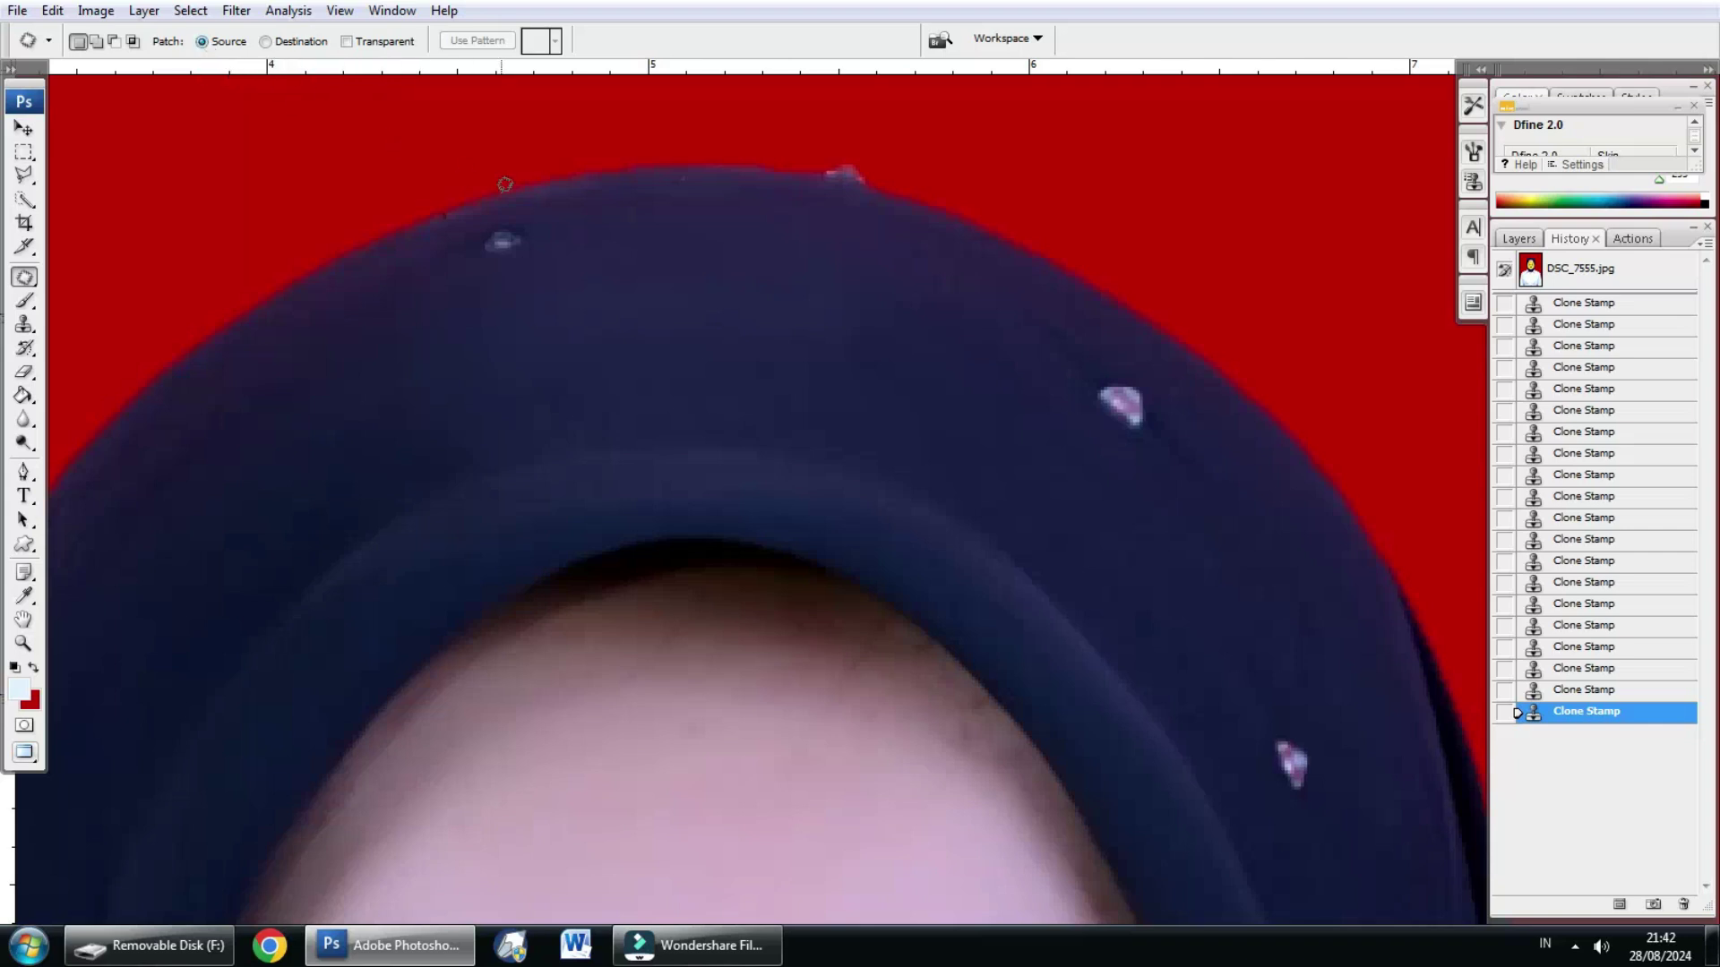
{"action": "scroll", "coordinate": [507, 187], "scroll_direction": "down", "scroll_amount": 2}
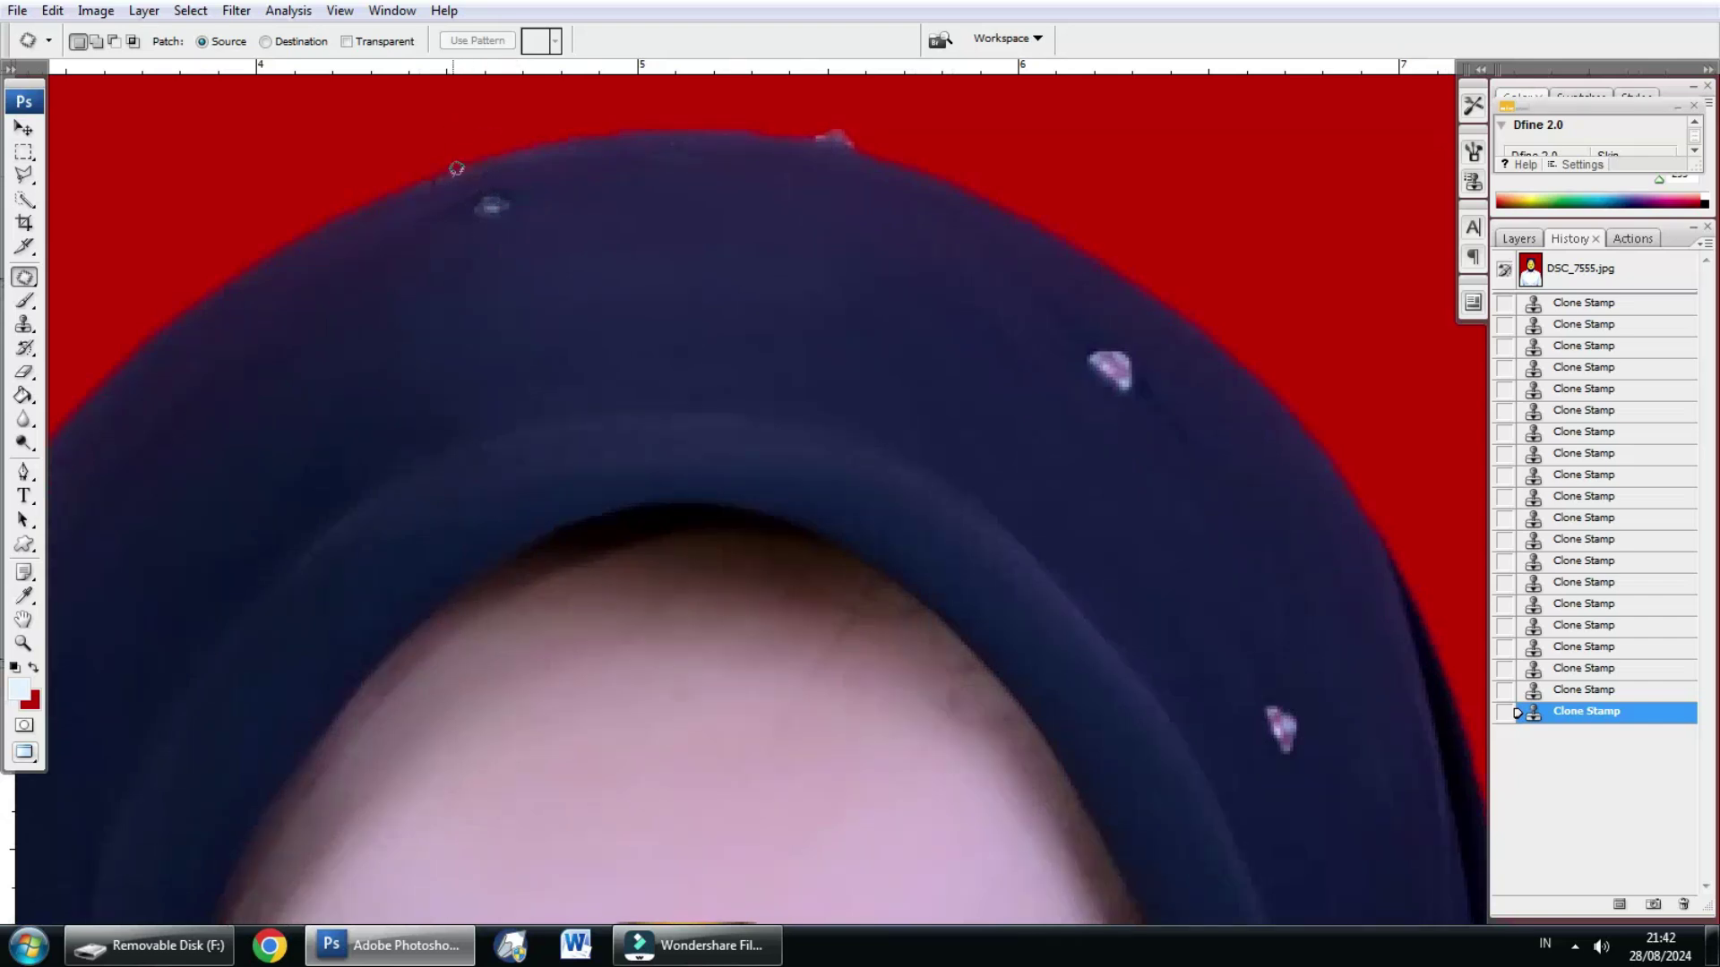
{"action": "left_click_drag", "start_coordinate": [493, 174], "coordinate": [464, 190]}
{"action": "left_click_drag", "start_coordinate": [488, 171], "coordinate": [491, 175]}
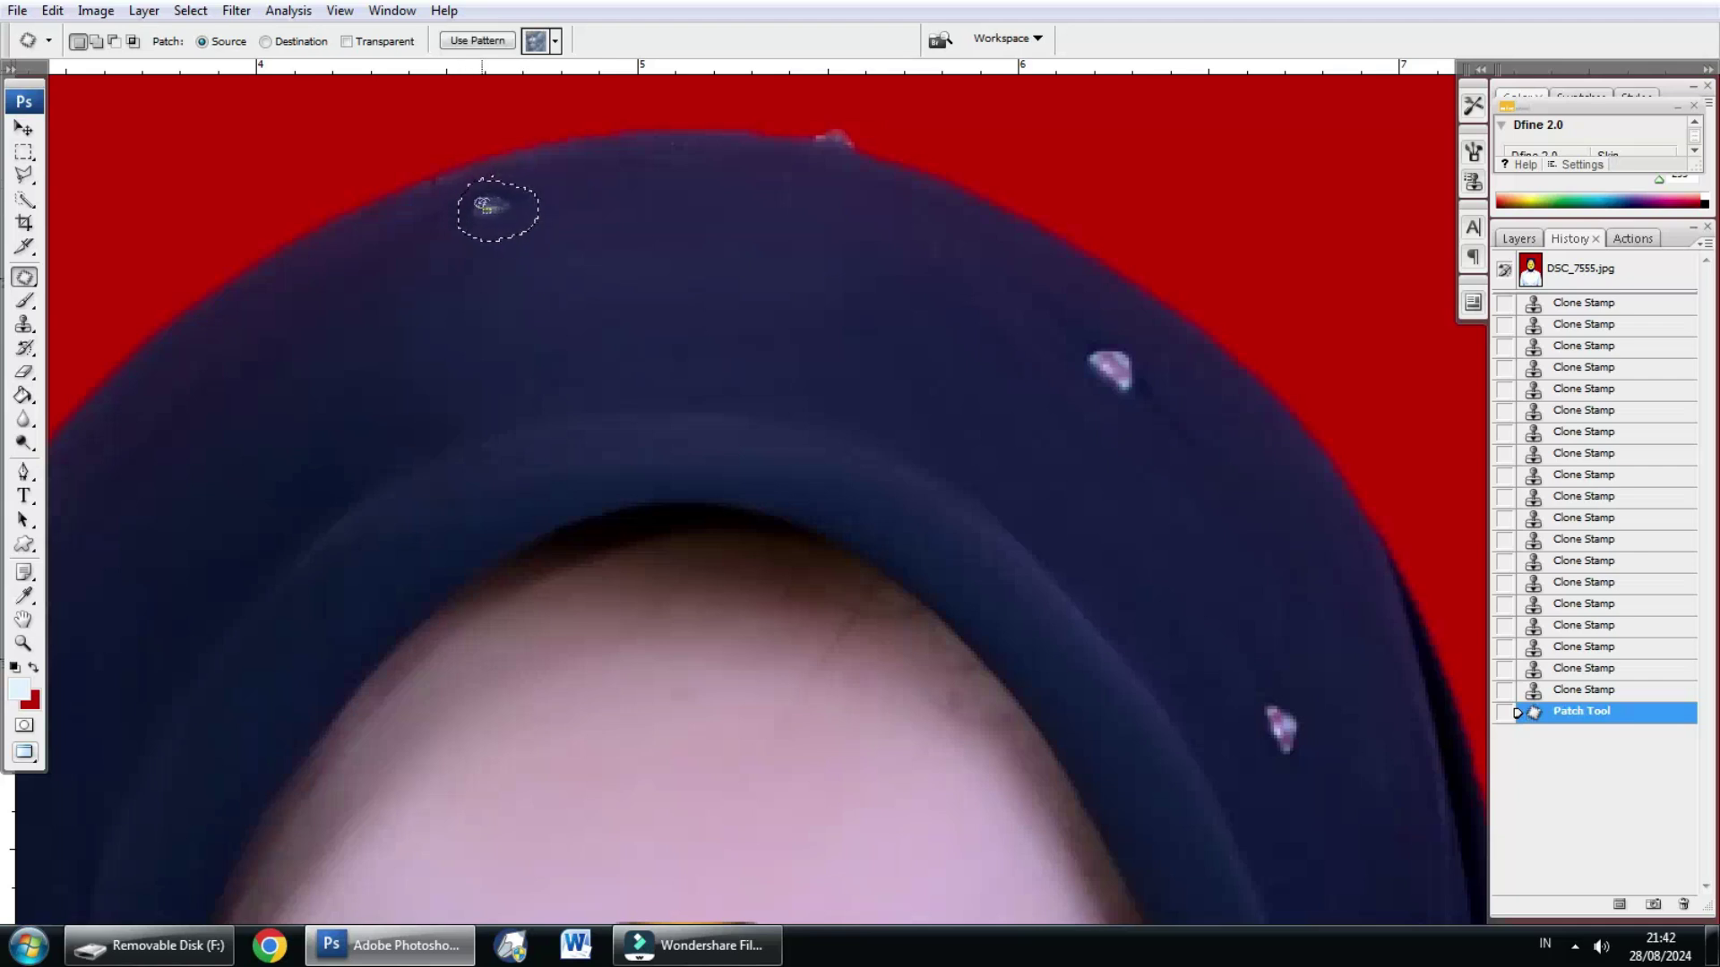
{"action": "left_click_drag", "start_coordinate": [488, 205], "coordinate": [578, 192]}
{"action": "left_click", "coordinate": [551, 159]}
Step: Patch two more specks, including one on the hijab's right side, and deselect
{"action": "mouse_move", "coordinate": [1087, 260]}
{"action": "left_mouse_down"}
{"action": "mouse_move", "coordinate": [896, 180]}
{"action": "mouse_move", "coordinate": [738, 240]}
{"action": "mouse_move", "coordinate": [765, 284]}
{"action": "mouse_move", "coordinate": [792, 213]}
{"action": "left_mouse_up"}
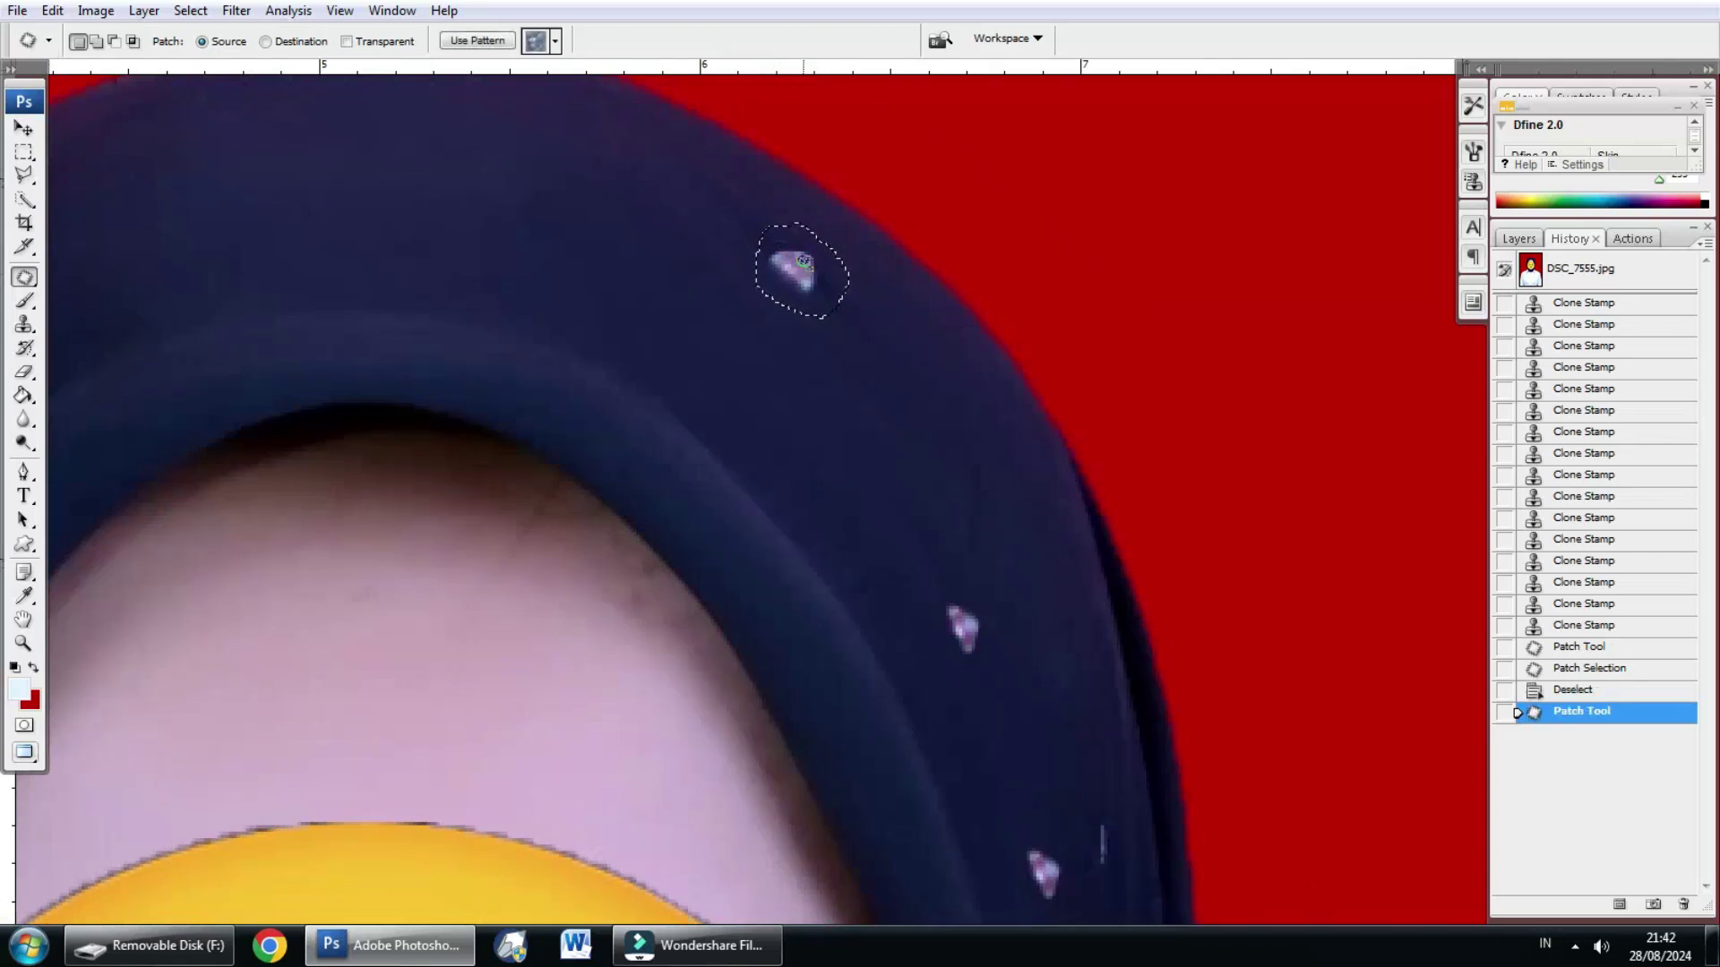
{"action": "left_click_drag", "start_coordinate": [815, 283], "coordinate": [878, 320]}
{"action": "left_click", "coordinate": [878, 321]}
{"action": "mouse_move", "coordinate": [934, 604]}
{"action": "left_mouse_down"}
{"action": "mouse_move", "coordinate": [828, 213]}
{"action": "mouse_move", "coordinate": [736, 43]}
{"action": "left_mouse_up"}
{"action": "left_click_drag", "start_coordinate": [846, 363], "coordinate": [821, 242]}
{"action": "mouse_move", "coordinate": [925, 313]}
{"action": "left_mouse_down"}
{"action": "mouse_move", "coordinate": [914, 326]}
{"action": "mouse_move", "coordinate": [896, 230]}
{"action": "left_mouse_up"}
{"action": "key", "text": "ctrl+d"}
{"action": "key", "text": "ctrl+minus"}
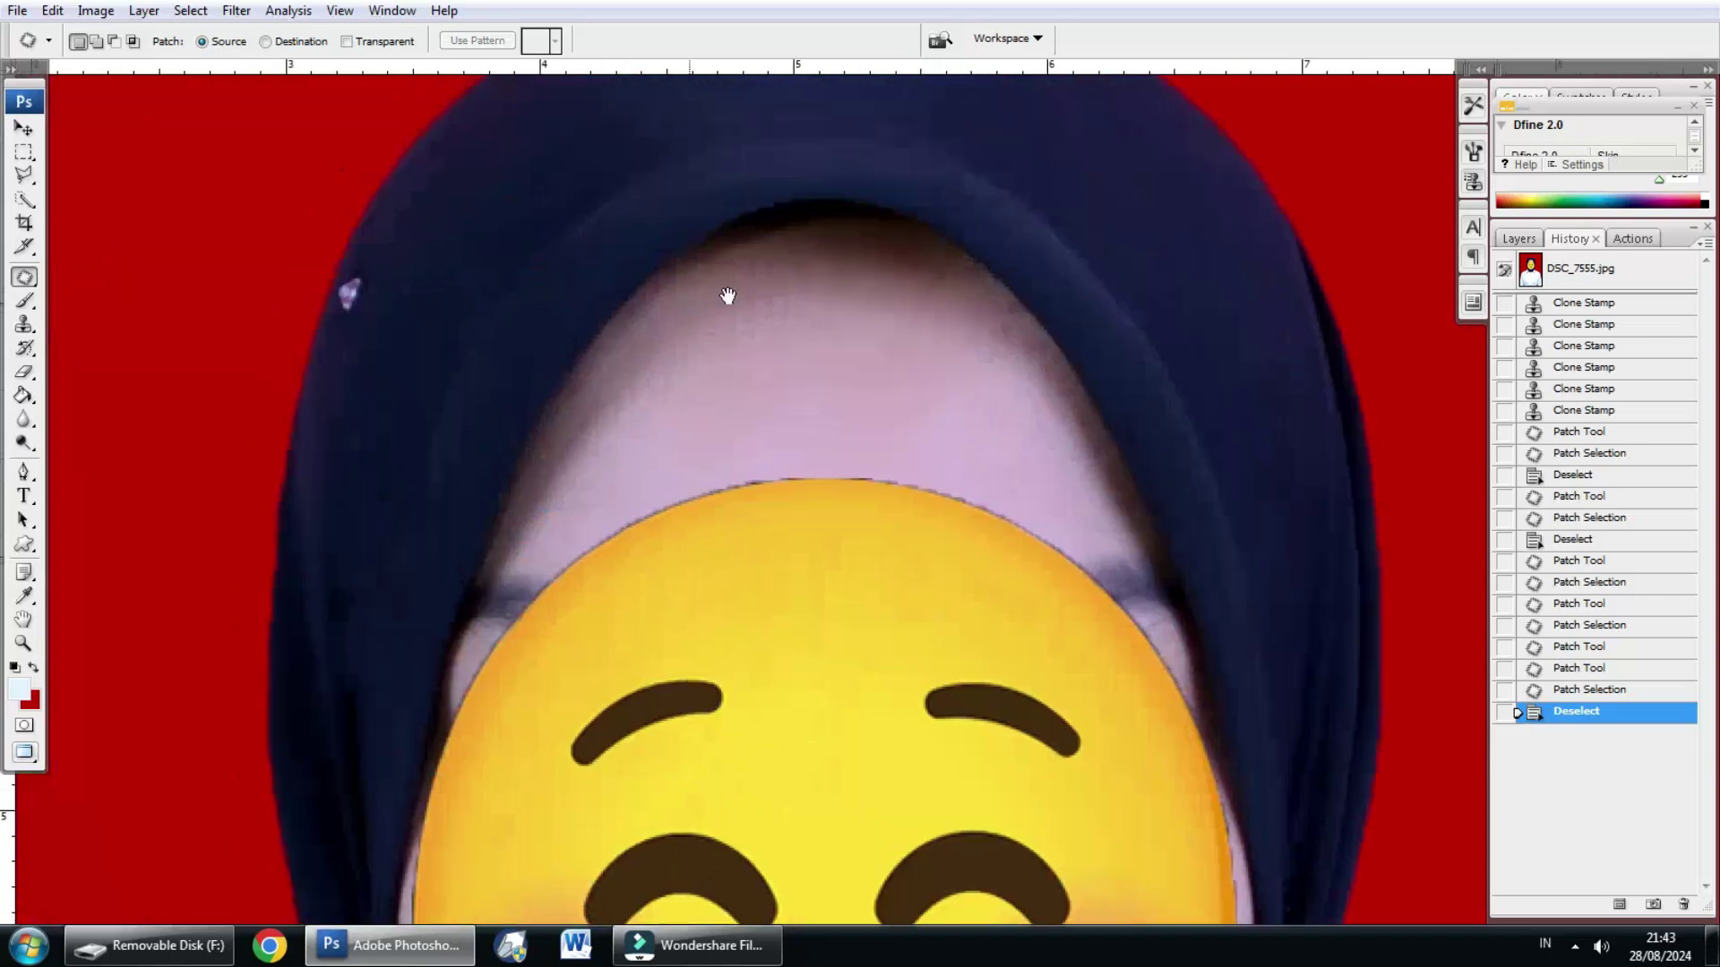
Step: Patch the speck on the hijab's left edge with clean fabric
{"action": "left_click_drag", "start_coordinate": [728, 295], "coordinate": [793, 264]}
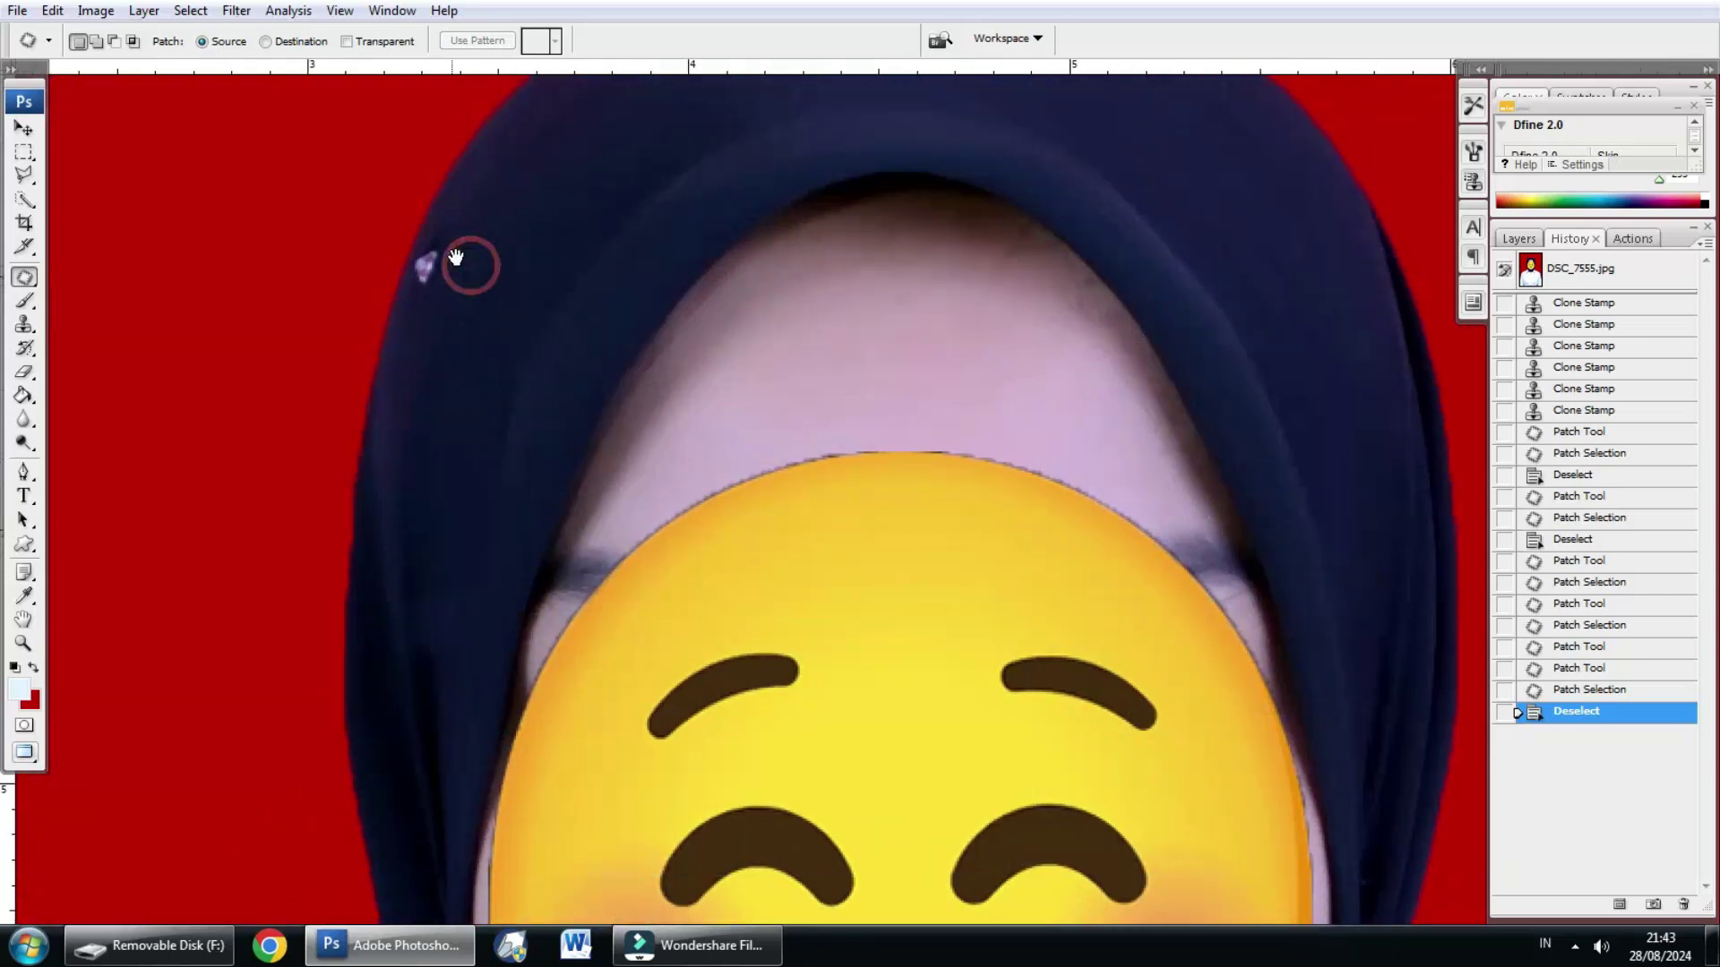
{"action": "key", "text": "ctrl+plus"}
{"action": "left_click_drag", "start_coordinate": [496, 171], "coordinate": [503, 176]}
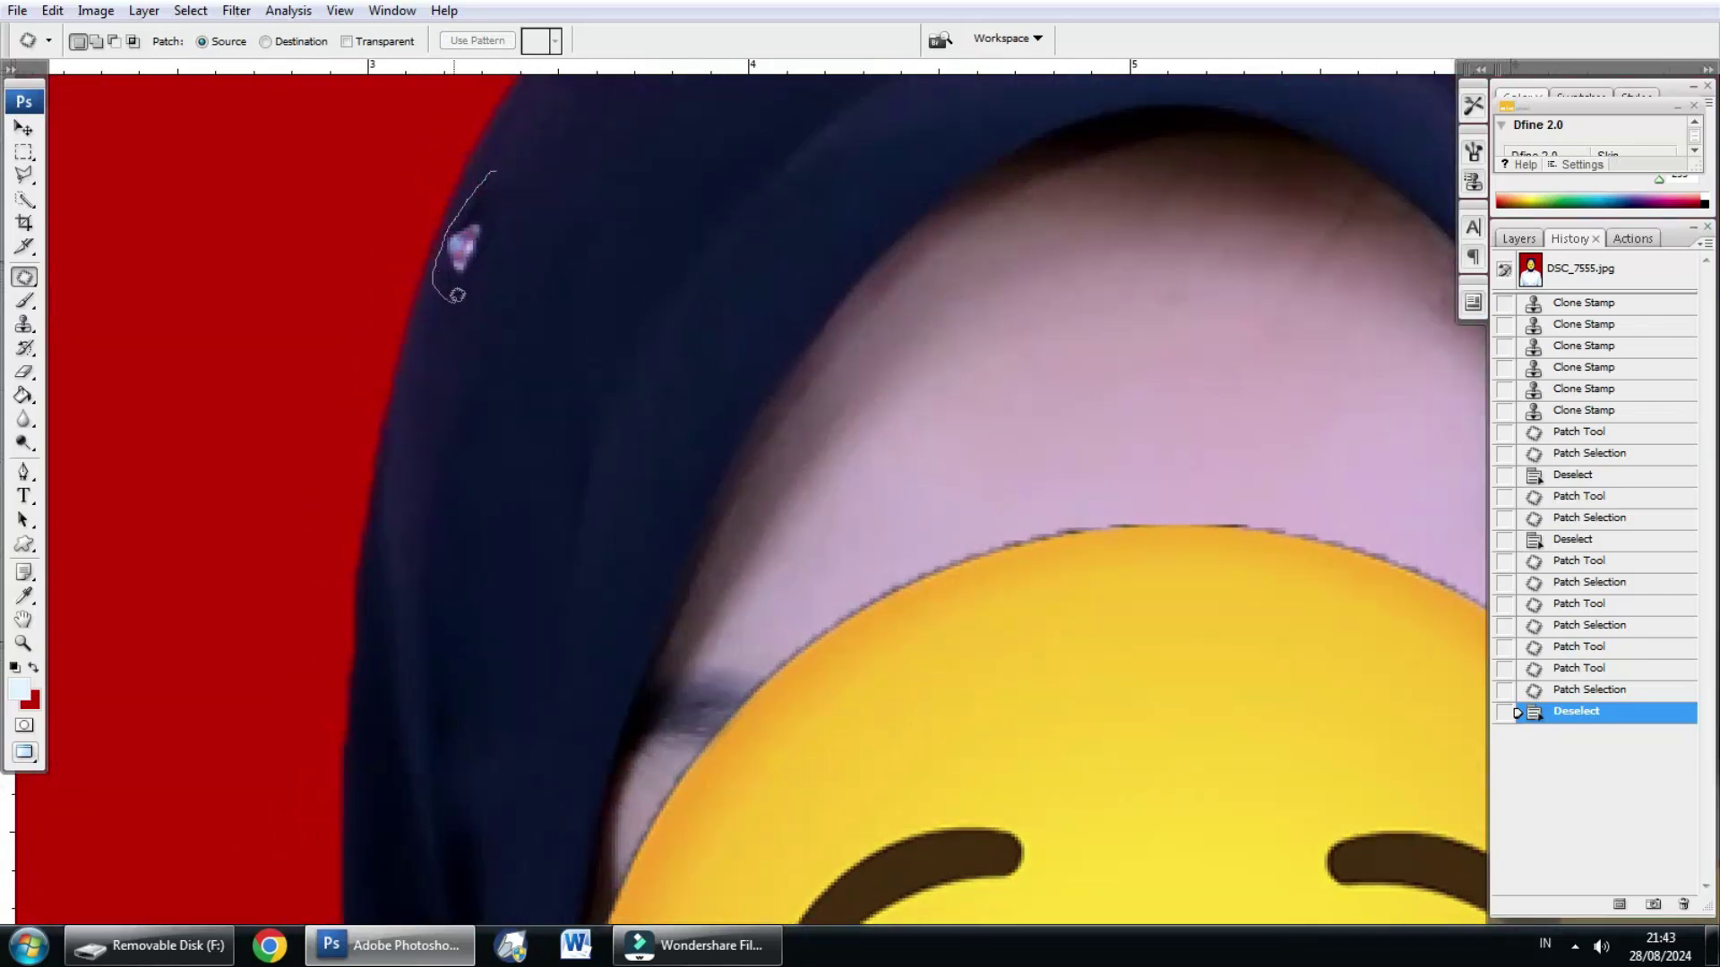
{"action": "left_click", "coordinate": [480, 372]}
Step: Zoom and pan to centre the remaining light speck on the hijab's top edge
{"action": "scroll", "coordinate": [520, 415], "scroll_direction": "up", "scroll_amount": 5}
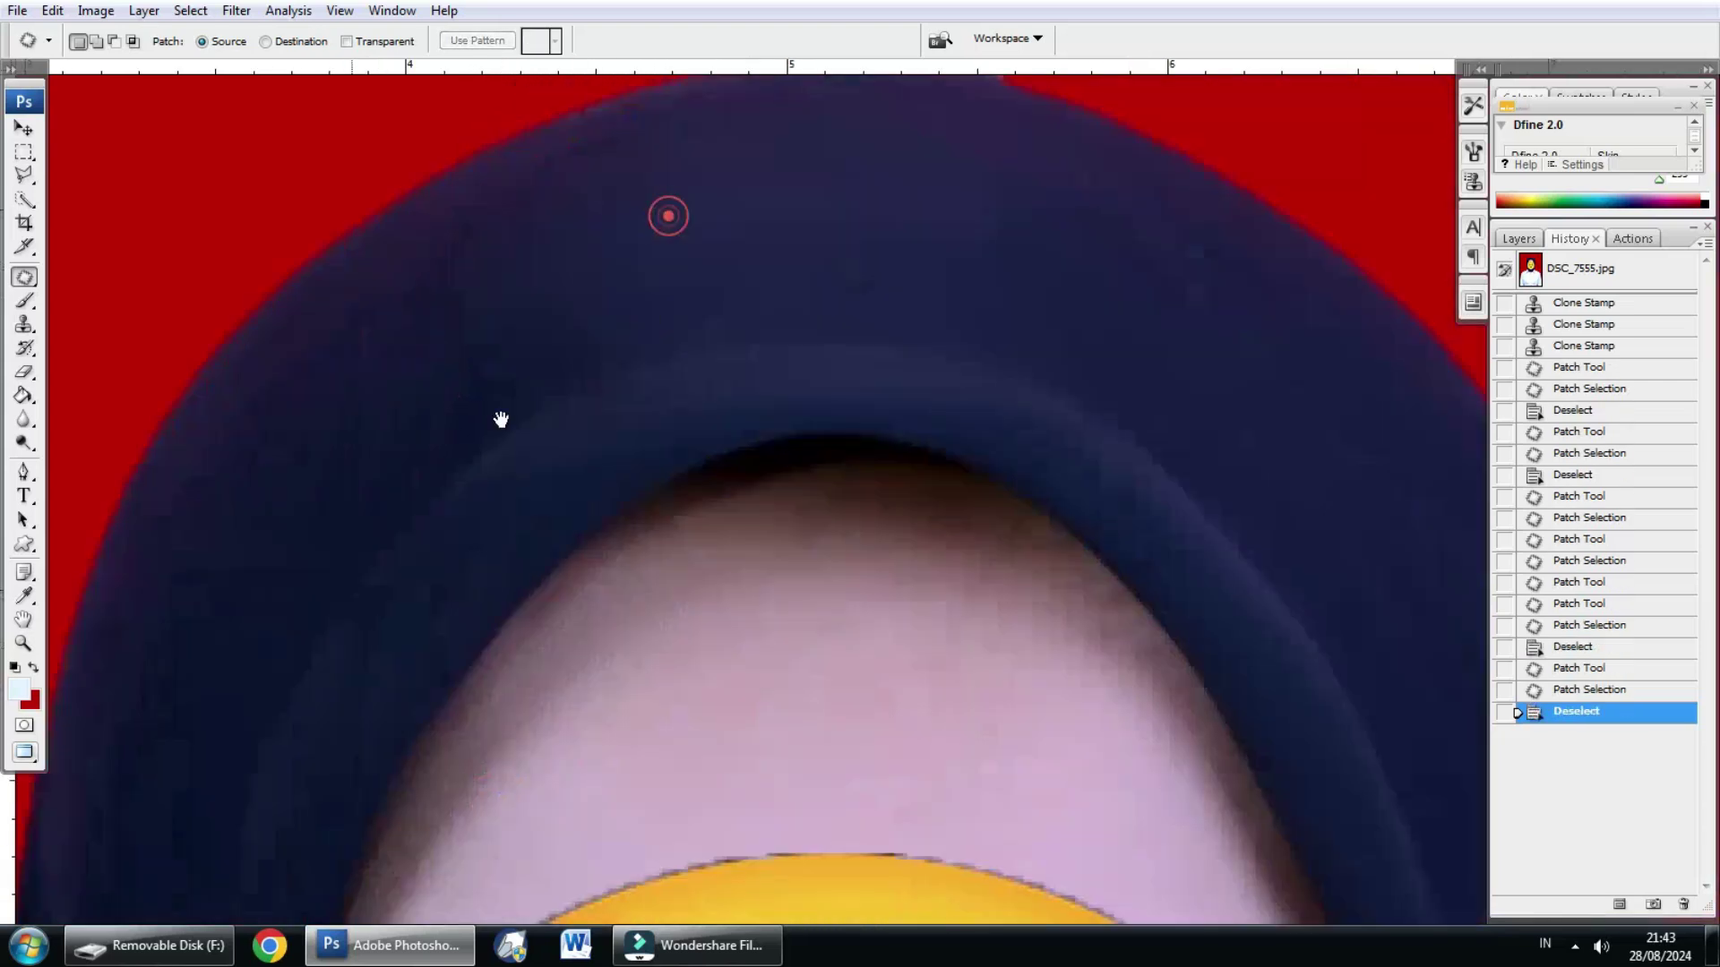
{"action": "scroll", "coordinate": [555, 358], "scroll_direction": "right", "scroll_amount": 5}
{"action": "left_click_drag", "start_coordinate": [619, 277], "coordinate": [608, 353]}
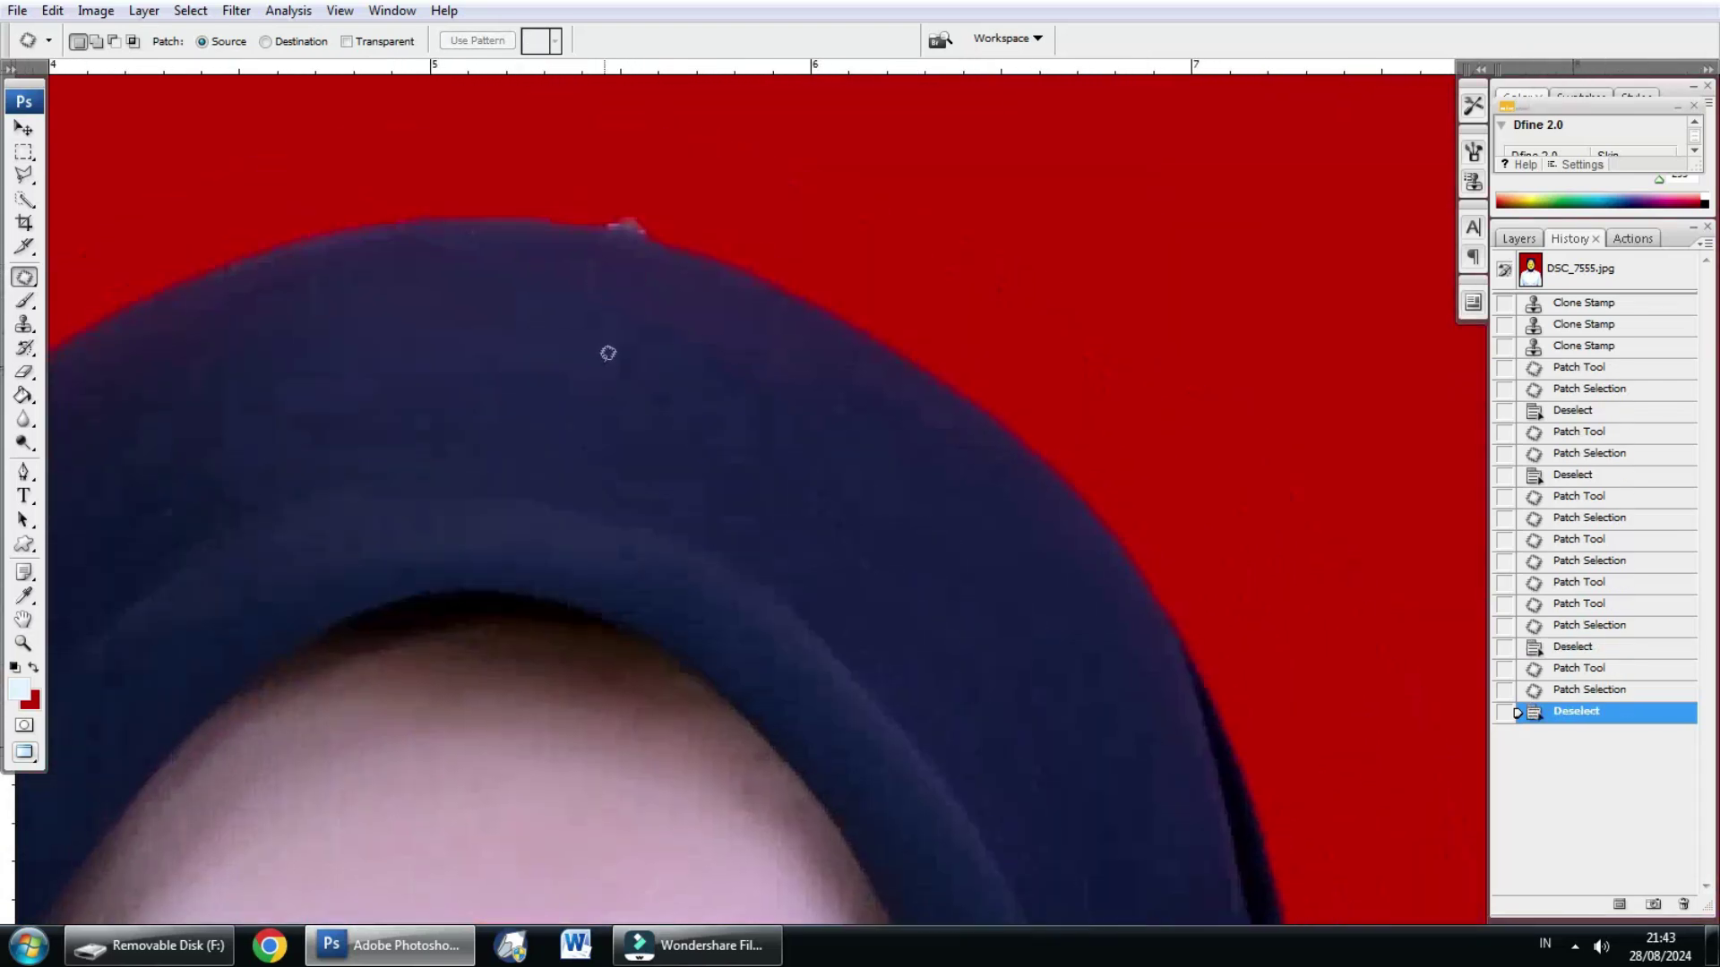
{"action": "key", "text": "ctrl+minus"}
{"action": "key", "text": "ctrl+minus"}
{"action": "scroll", "coordinate": [661, 465], "scroll_direction": "down", "scroll_amount": 1}
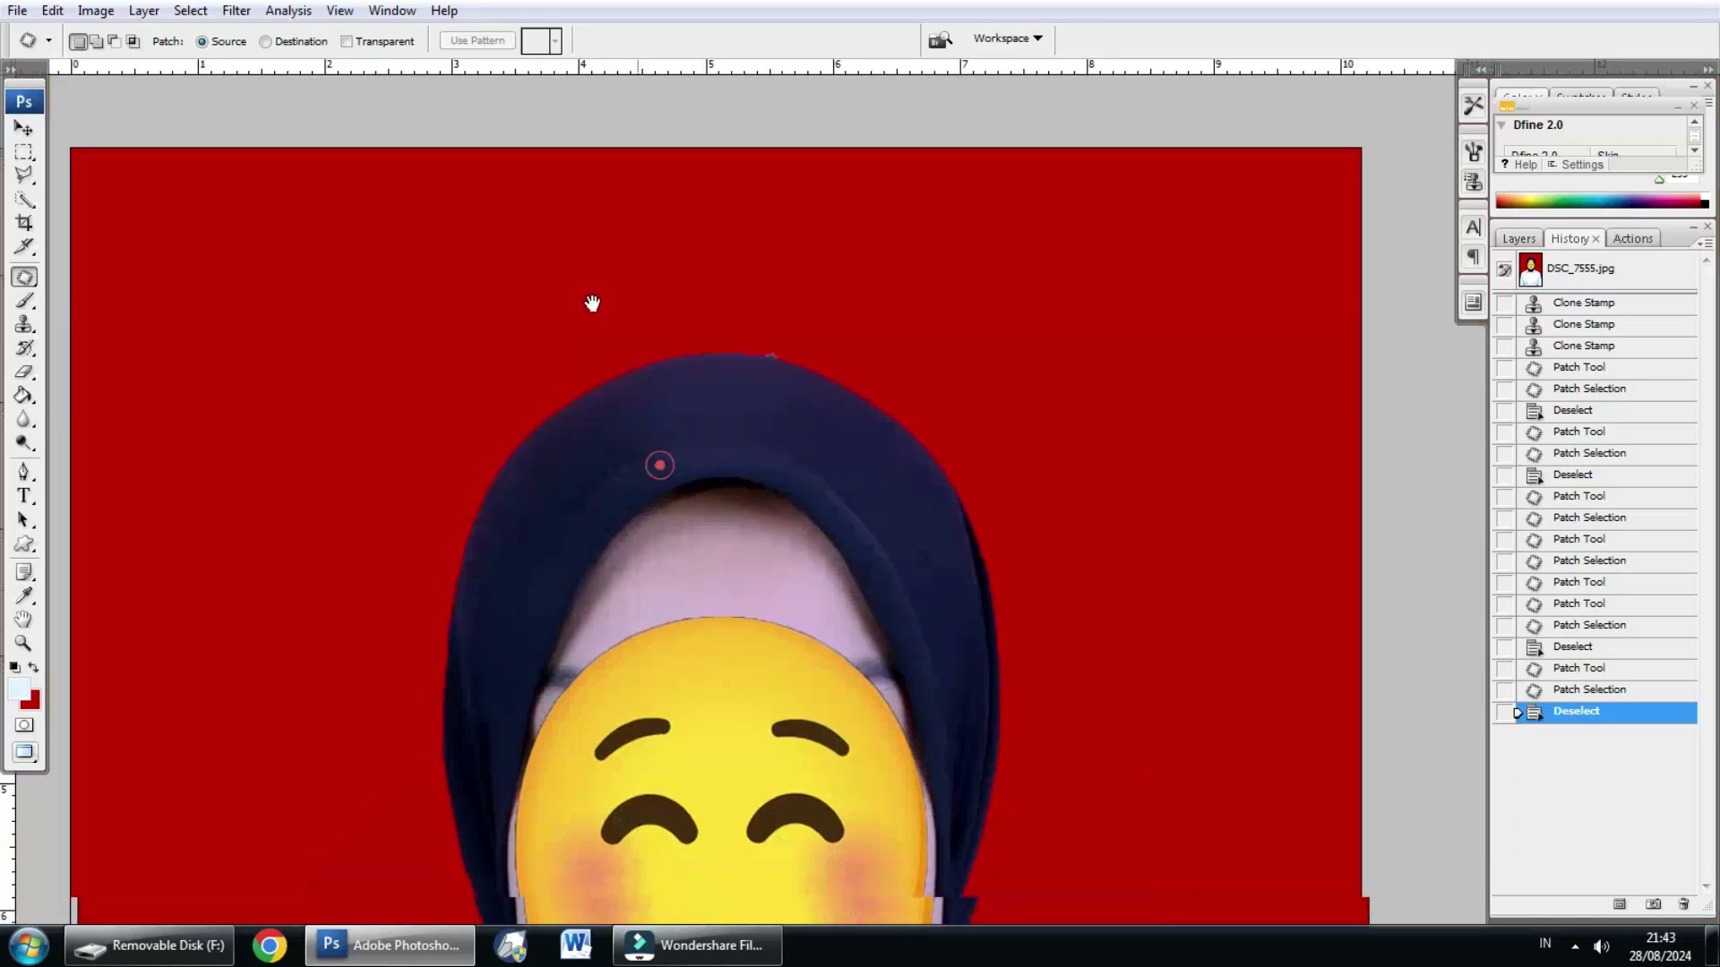
{"action": "scroll", "coordinate": [641, 300], "scroll_direction": "down", "scroll_amount": 1}
{"action": "key", "text": "ctrl+plus"}
{"action": "left_click_drag", "start_coordinate": [641, 299], "coordinate": [459, 359]}
{"action": "scroll", "coordinate": [502, 345], "scroll_direction": "up", "scroll_amount": 1}
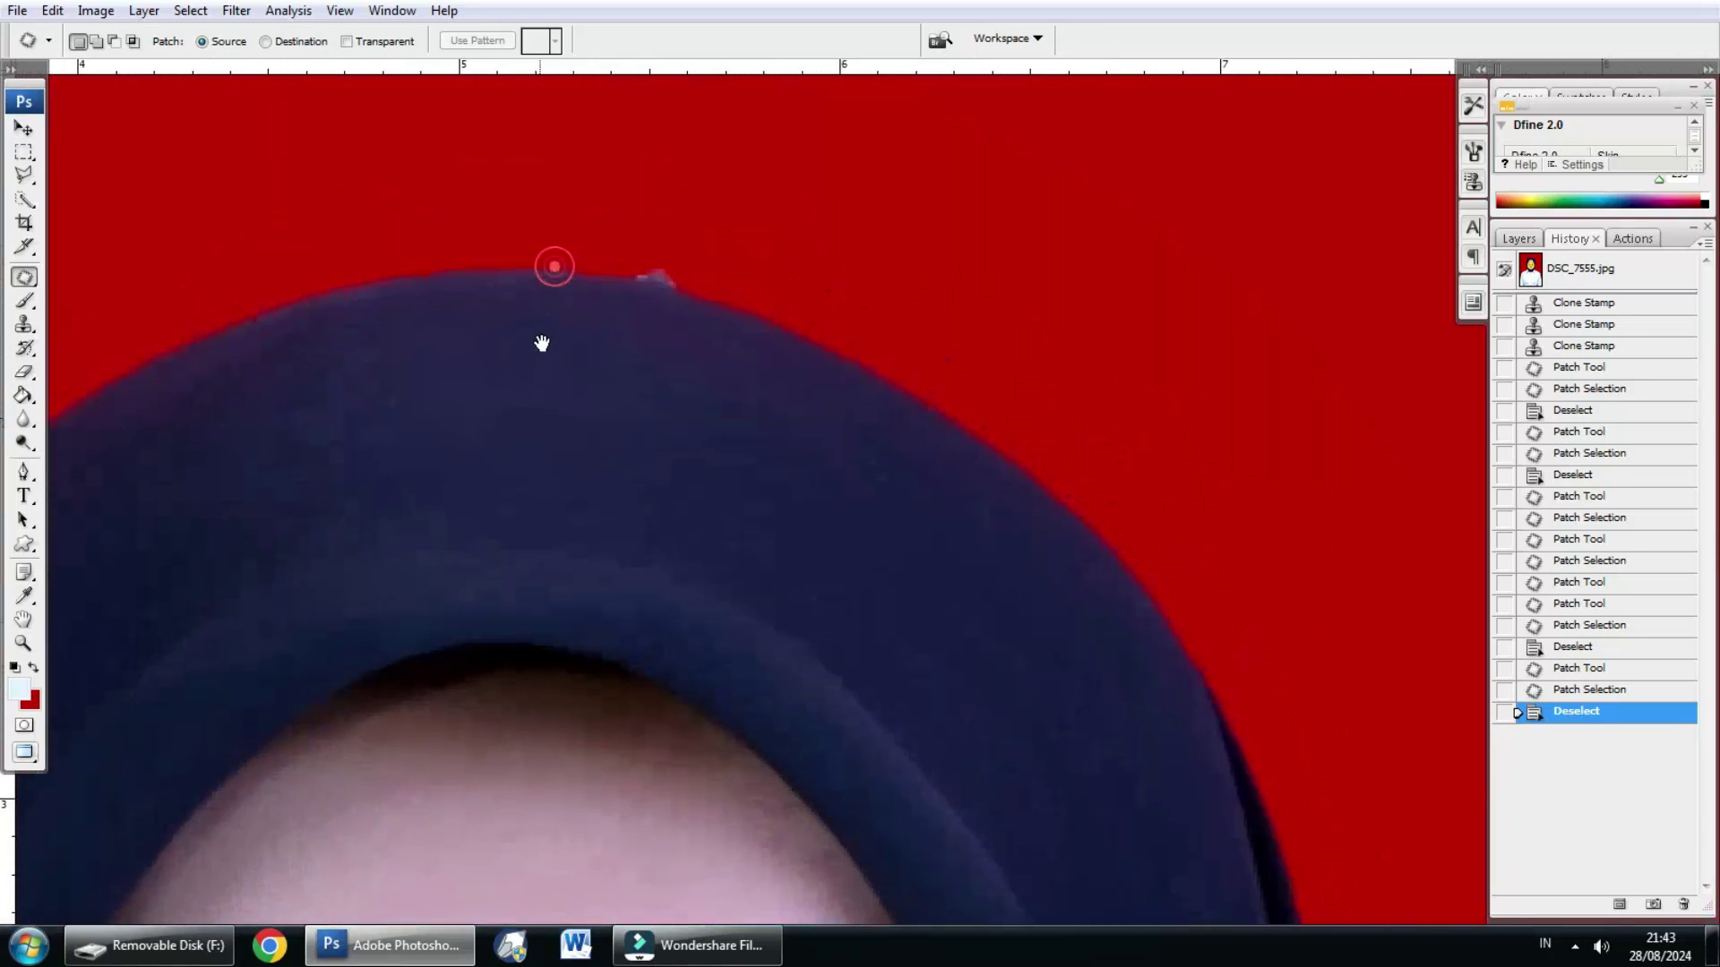
{"action": "key", "text": "ctrl+plus"}
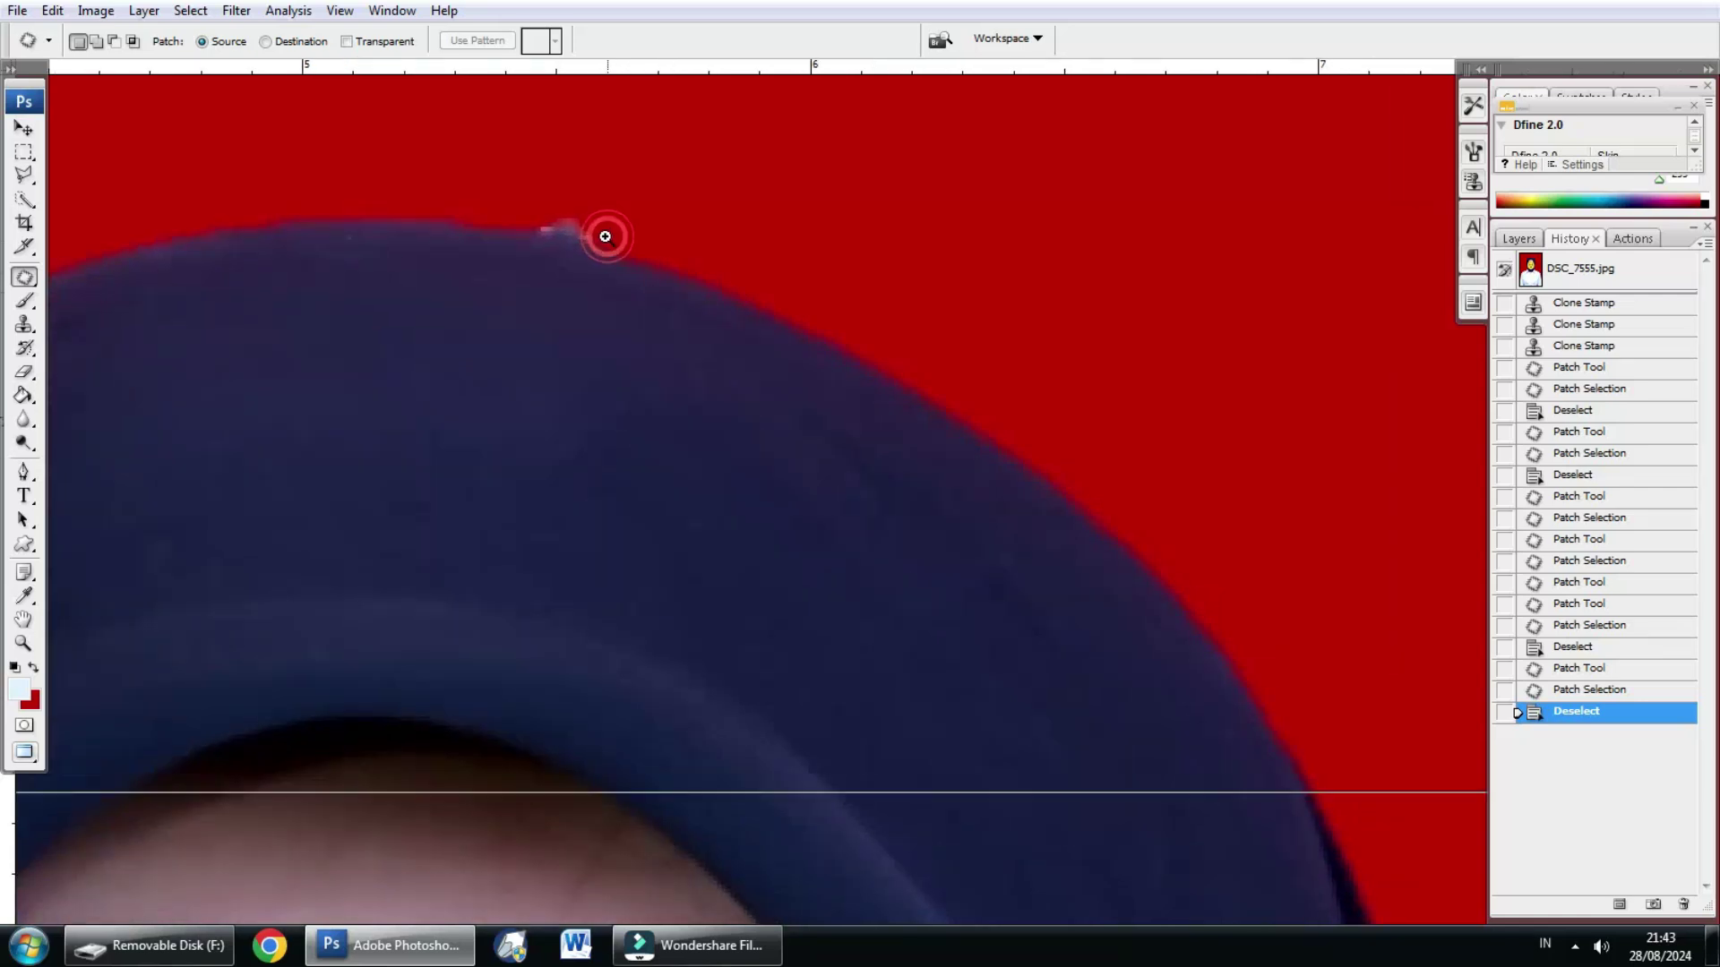
{"action": "key", "text": "ctrl+plus"}
{"action": "left_click_drag", "start_coordinate": [596, 261], "coordinate": [623, 283]}
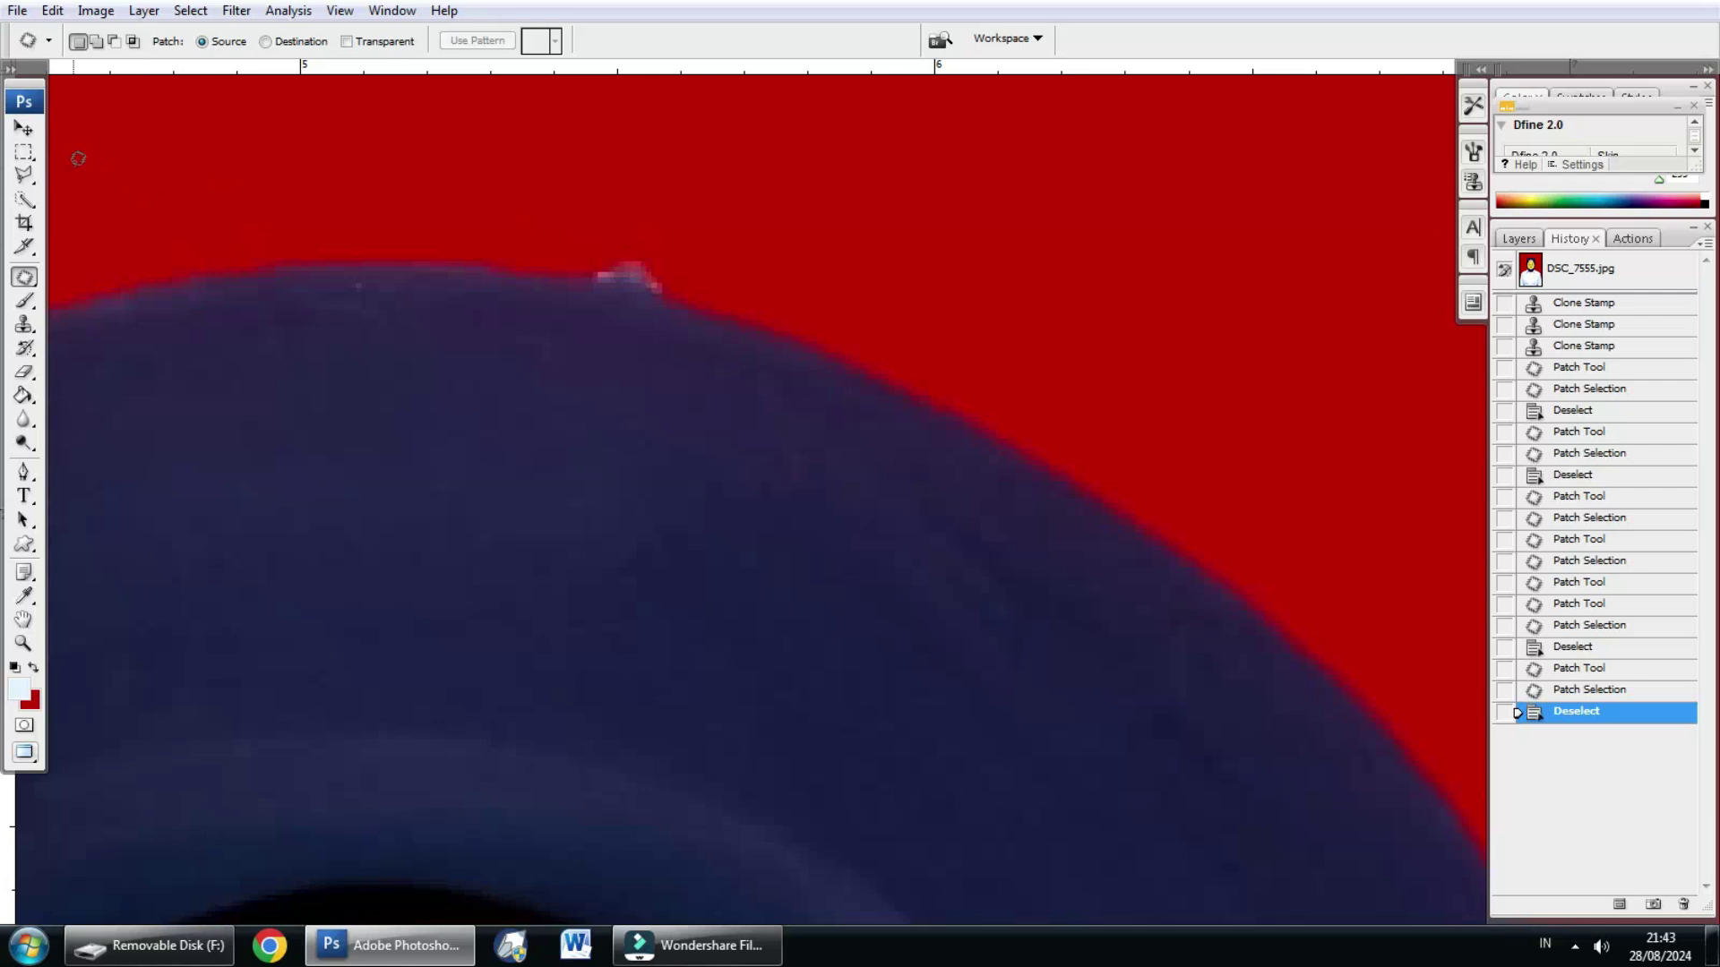
Step: Choose the Polygonal Lasso Tool and begin outlining the area above the edge speck
{"action": "left_click", "coordinate": [26, 183]}
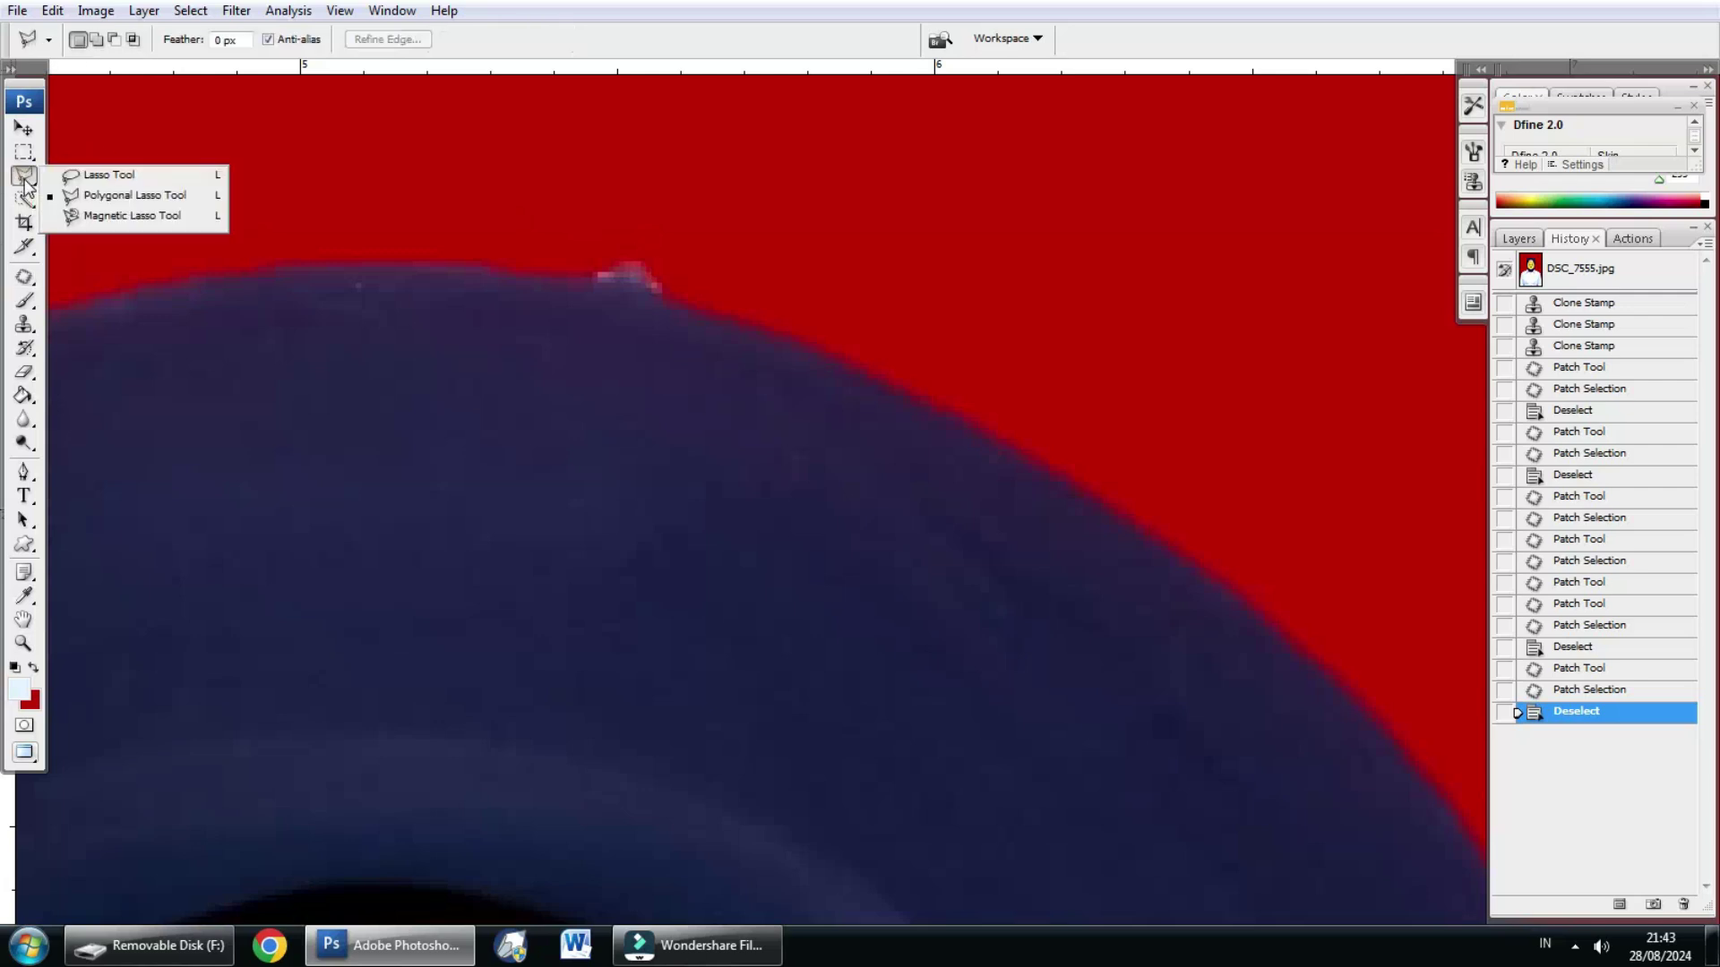
{"action": "left_click", "coordinate": [112, 196]}
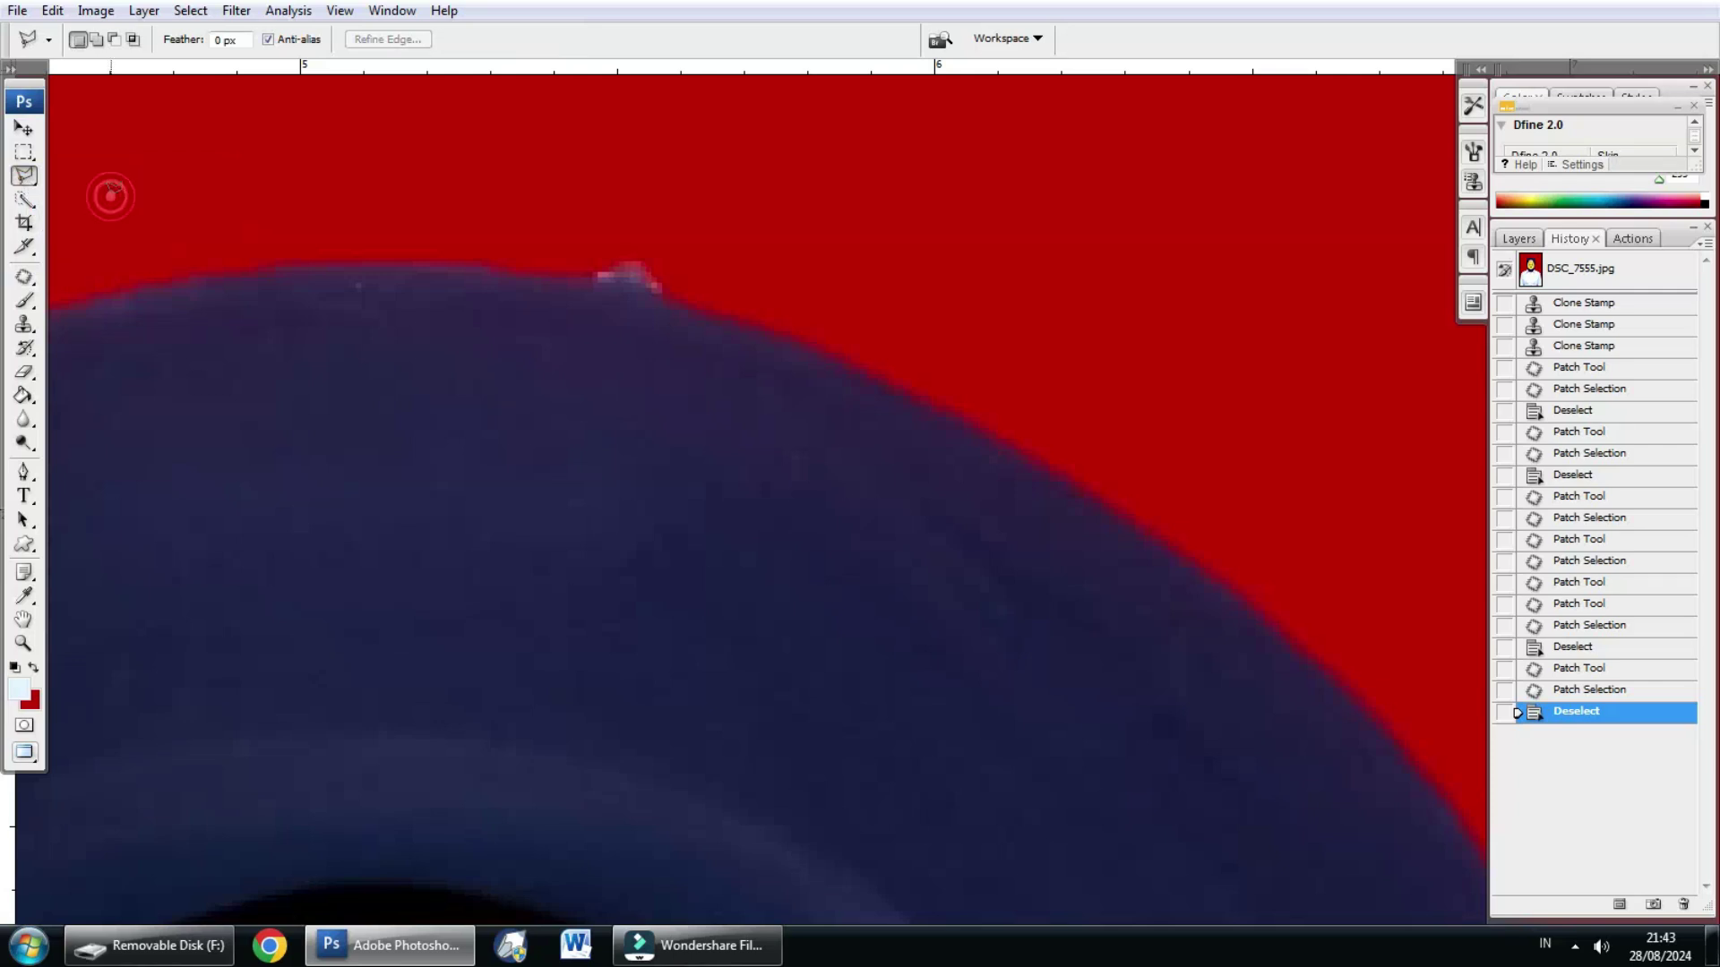
{"action": "left_click", "coordinate": [24, 177]}
{"action": "left_click", "coordinate": [97, 197]}
{"action": "left_click", "coordinate": [528, 139]}
{"action": "left_click", "coordinate": [500, 212]}
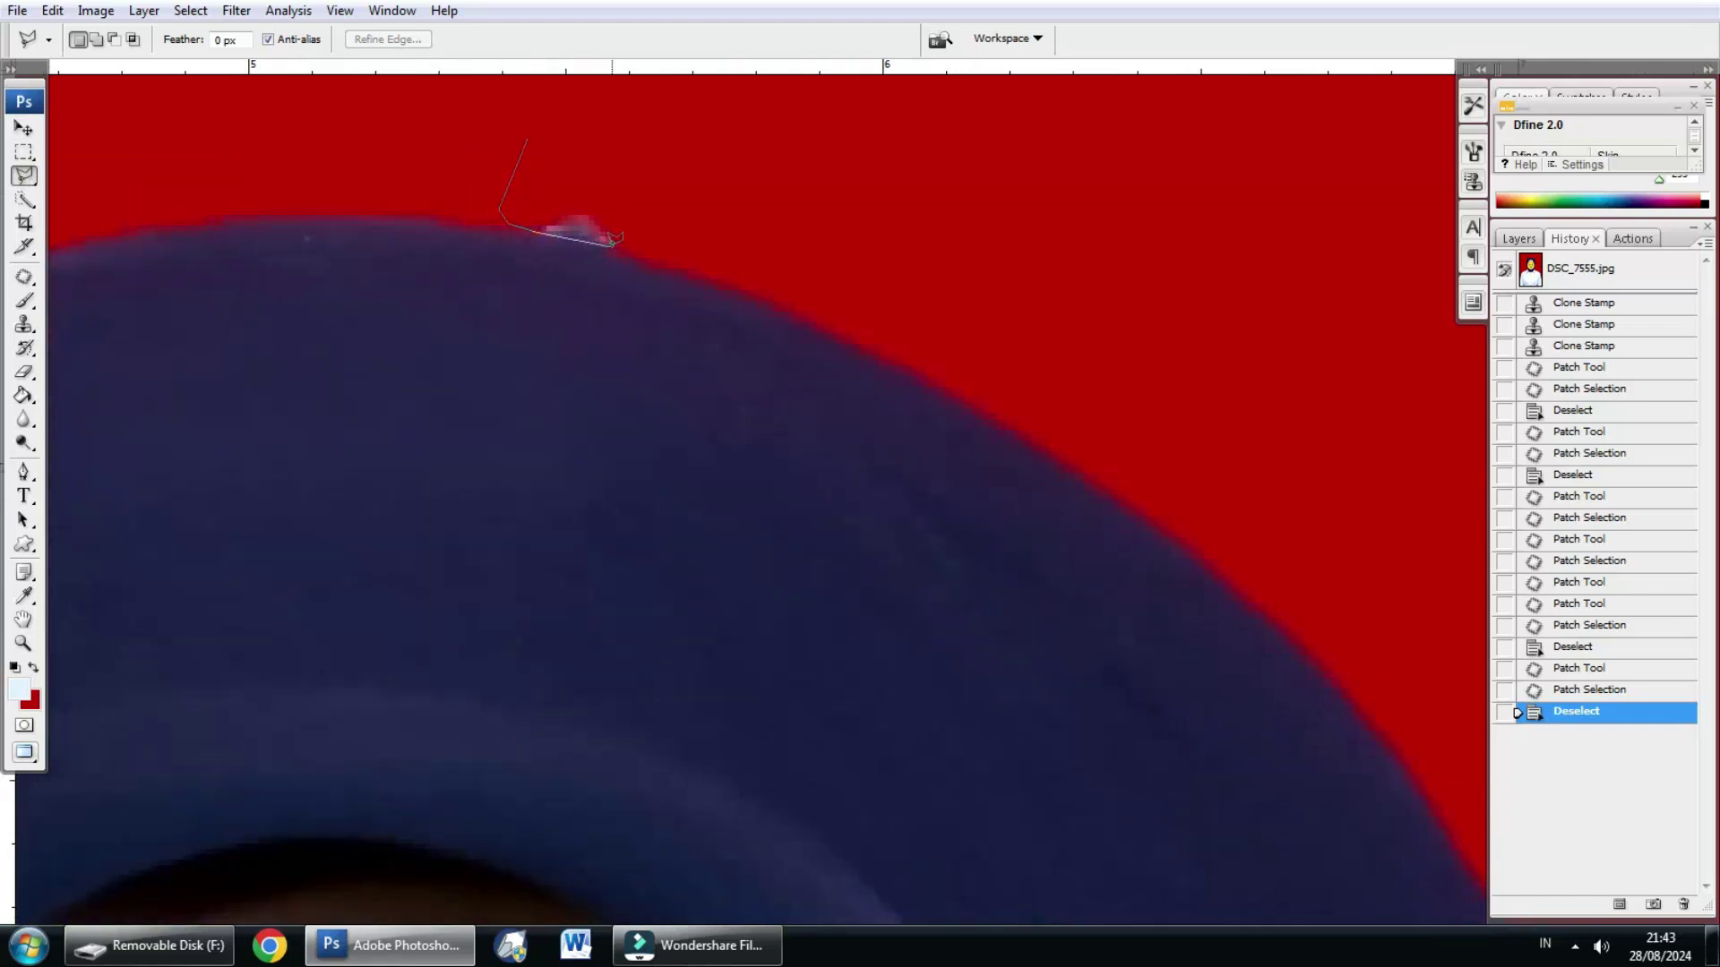
Step: Close the polygon selection around the speck and bring up the background colour picker
{"action": "left_click", "coordinate": [672, 267]}
{"action": "left_click", "coordinate": [749, 258]}
{"action": "left_click", "coordinate": [752, 173]}
{"action": "left_click", "coordinate": [543, 129]}
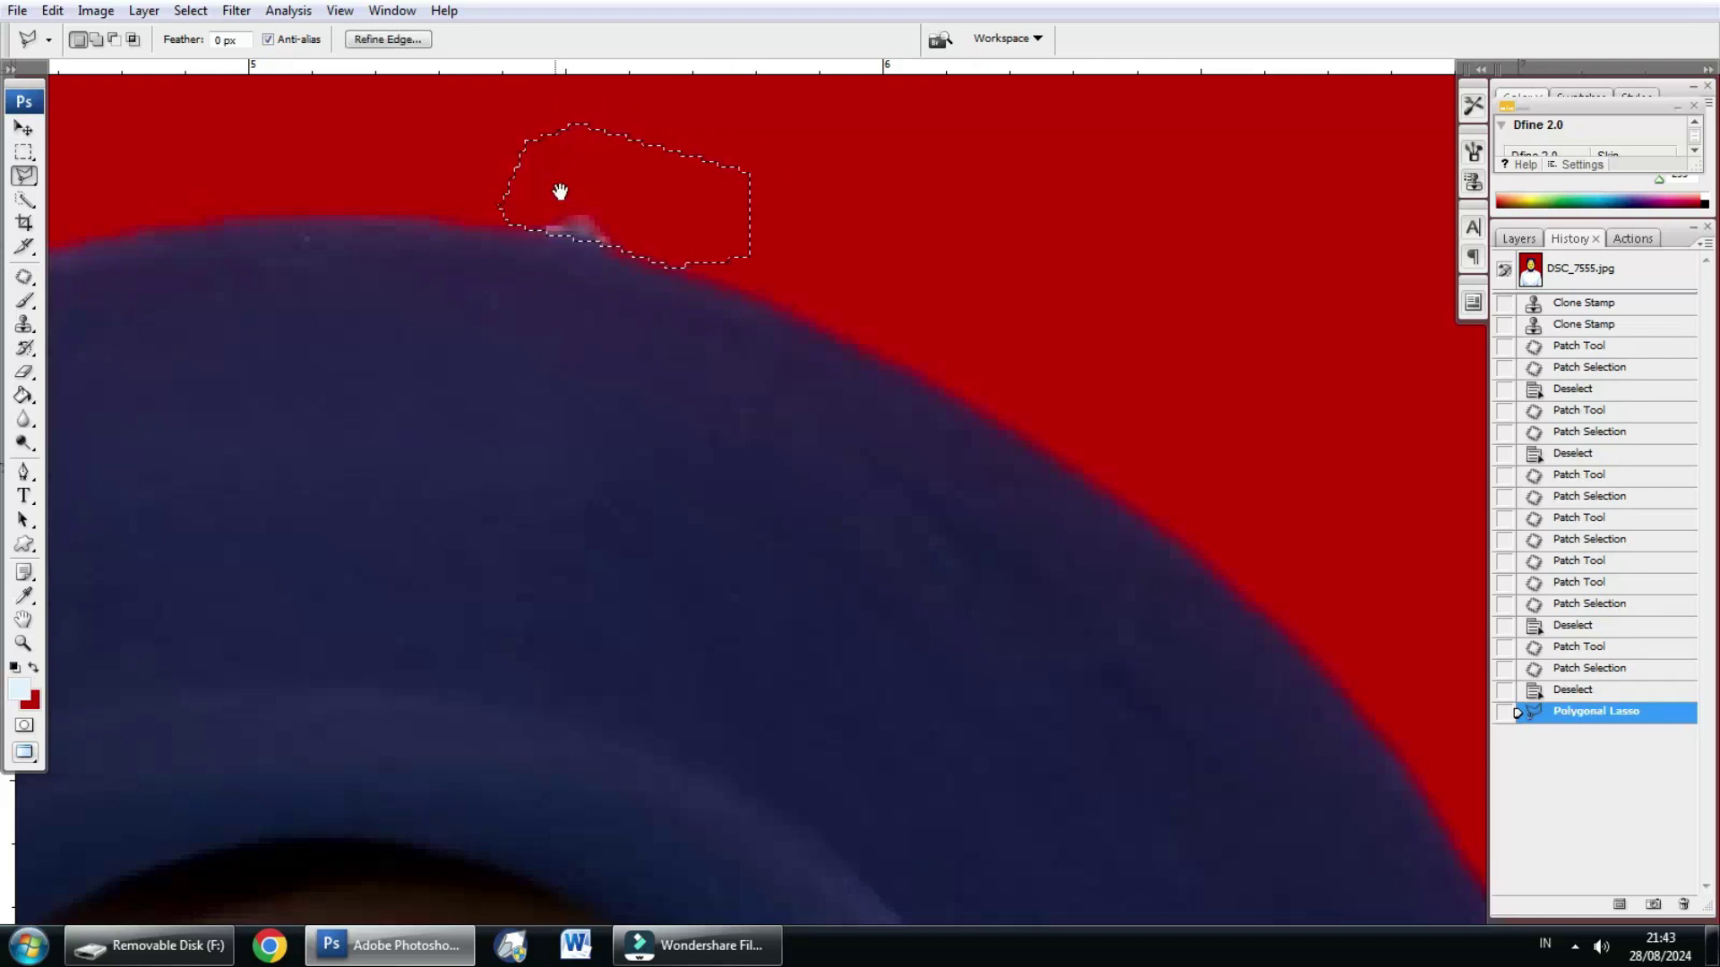
{"action": "left_click_drag", "start_coordinate": [560, 191], "coordinate": [575, 177]}
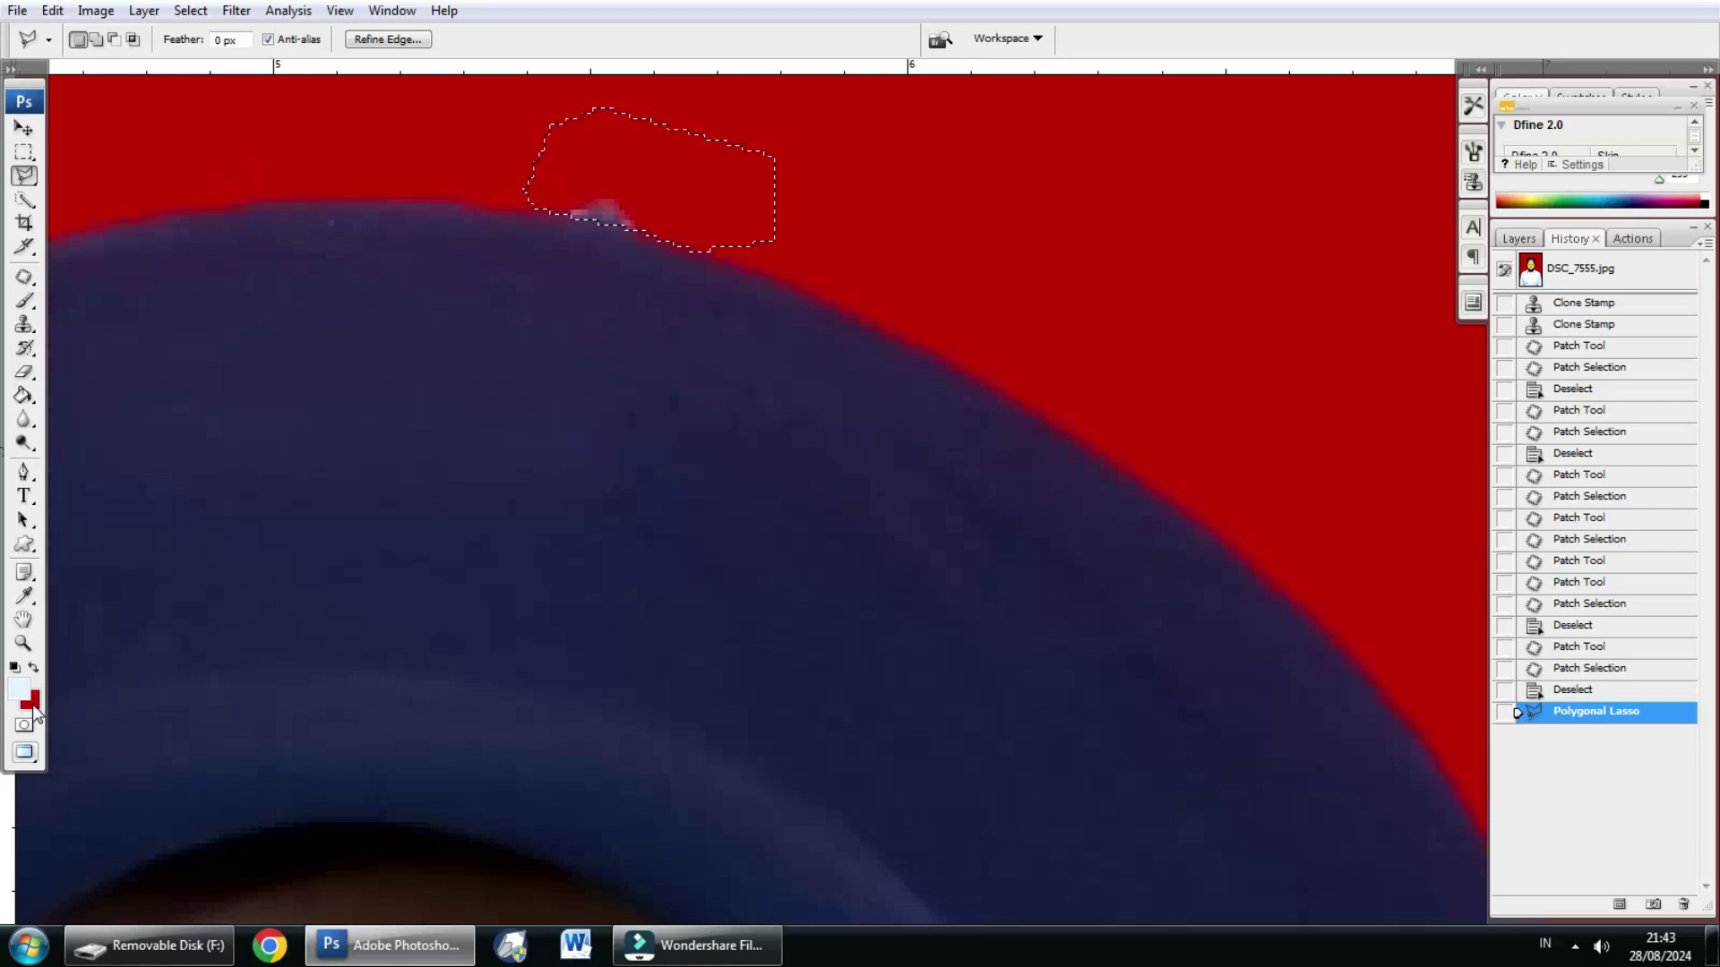
{"action": "left_click", "coordinate": [31, 702]}
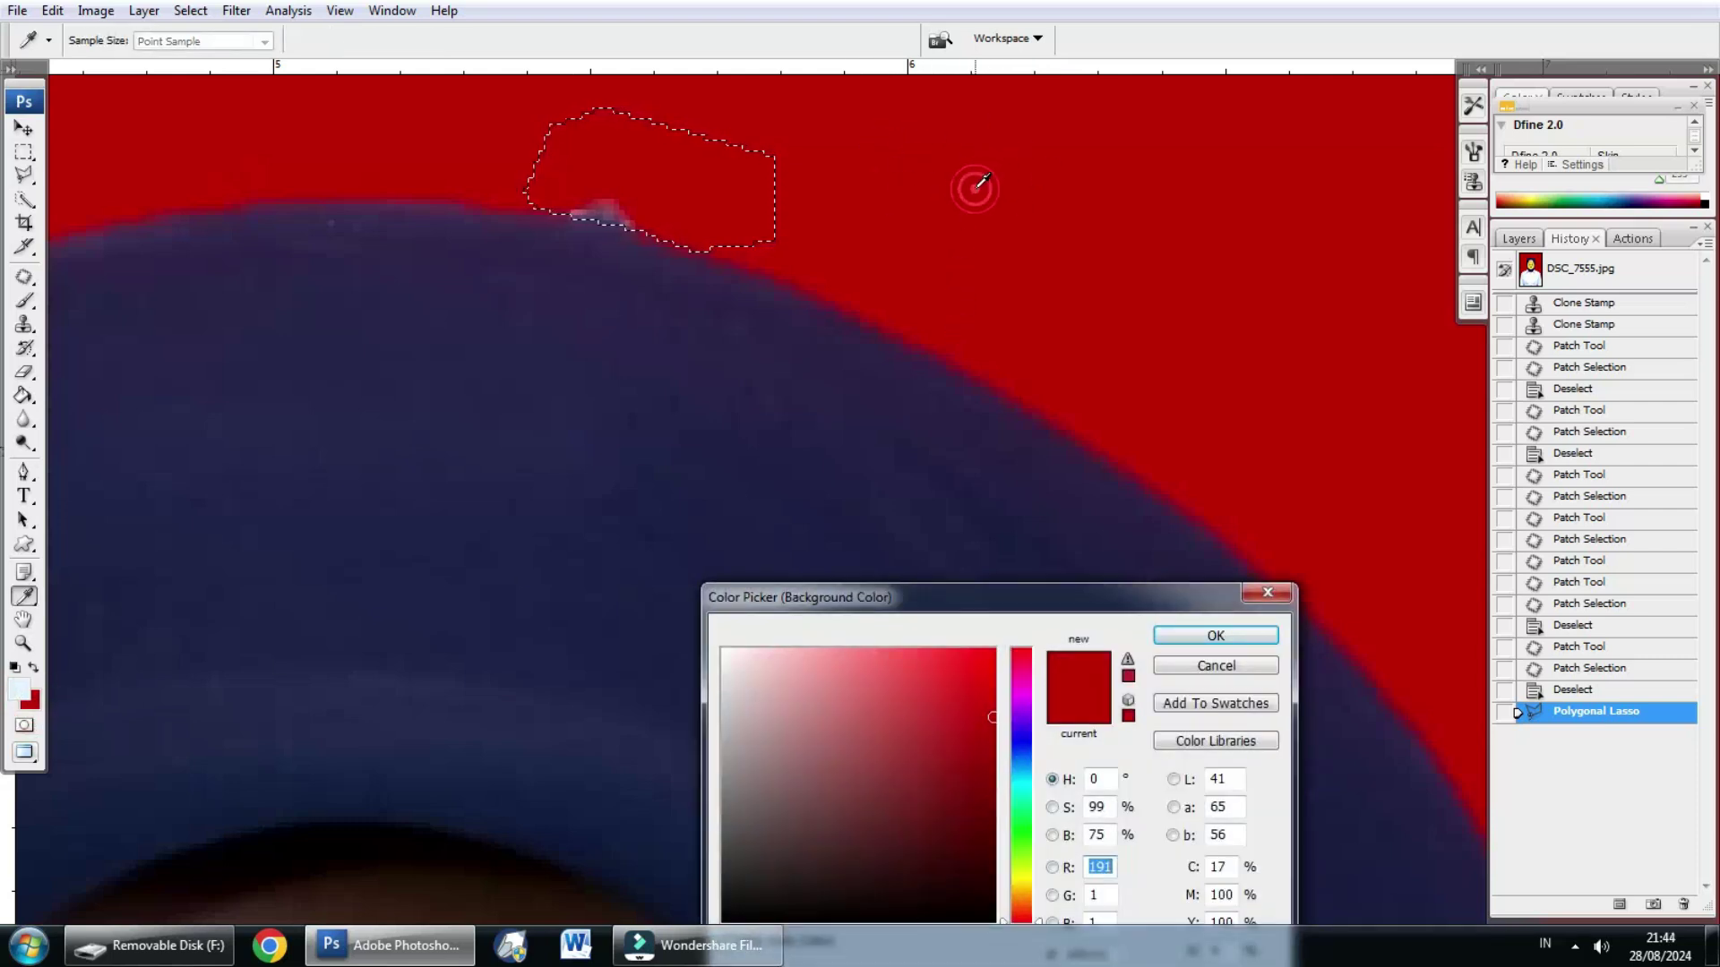
Step: Accept red as background colour, fill the speck selection with it, deselect and zoom out
{"action": "left_click_drag", "start_coordinate": [1021, 598], "coordinate": [1076, 216]}
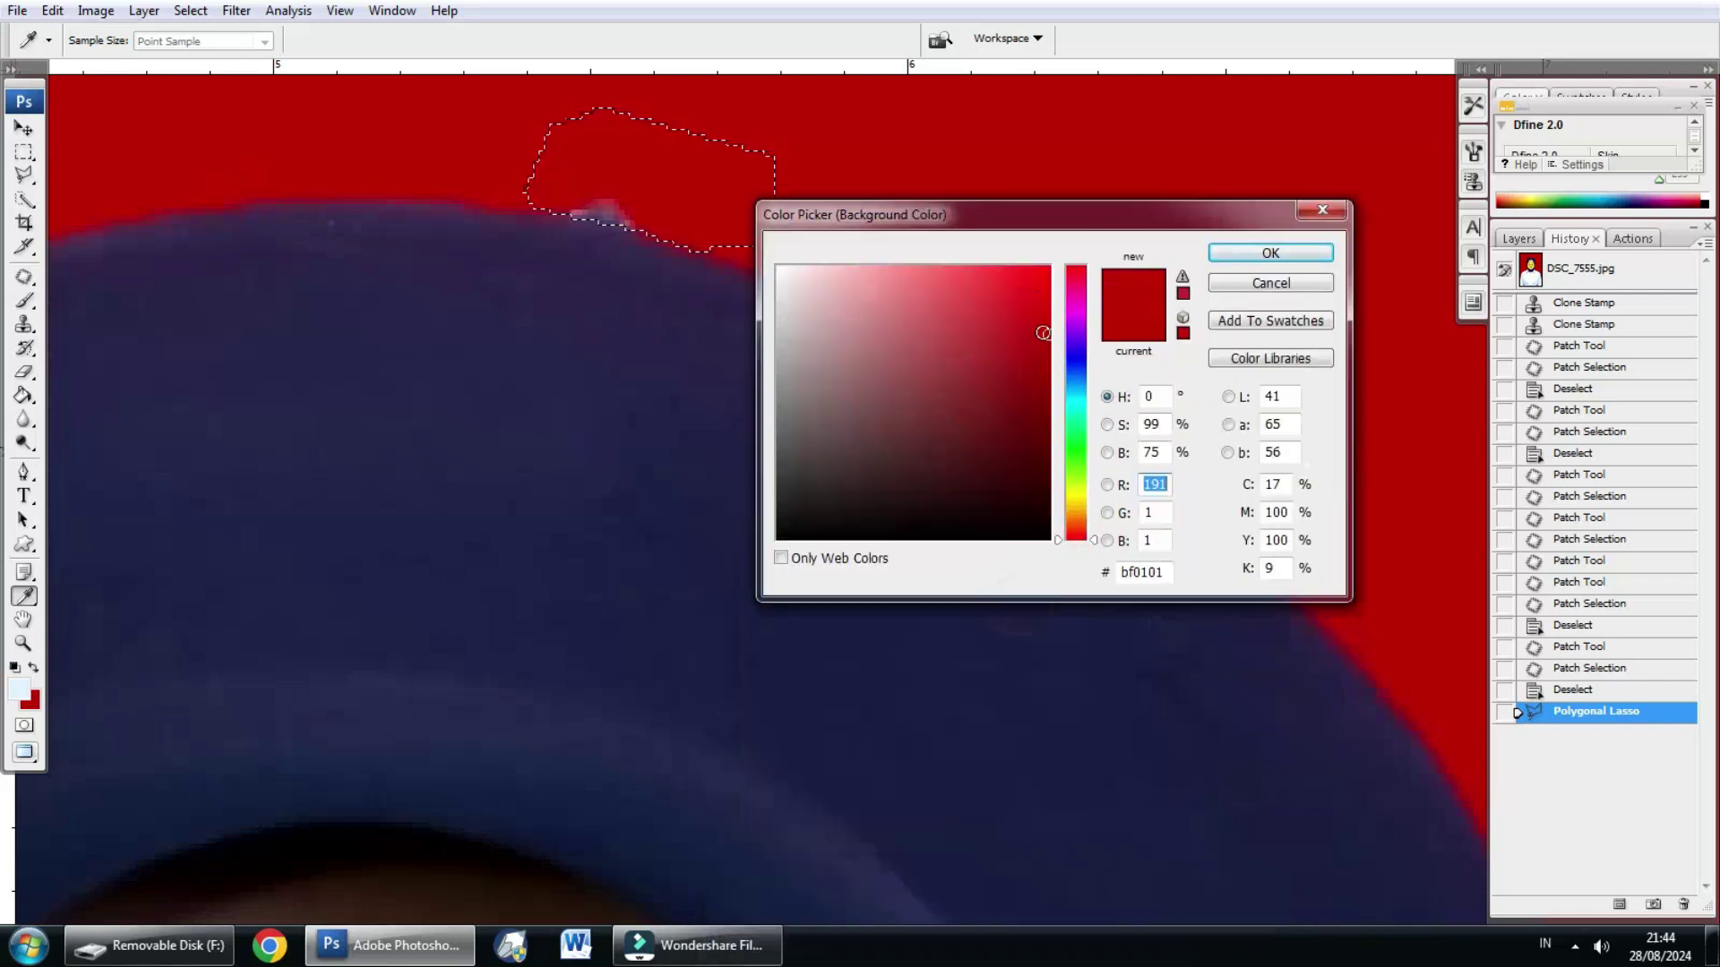
{"action": "left_click_drag", "start_coordinate": [954, 222], "coordinate": [975, 315]}
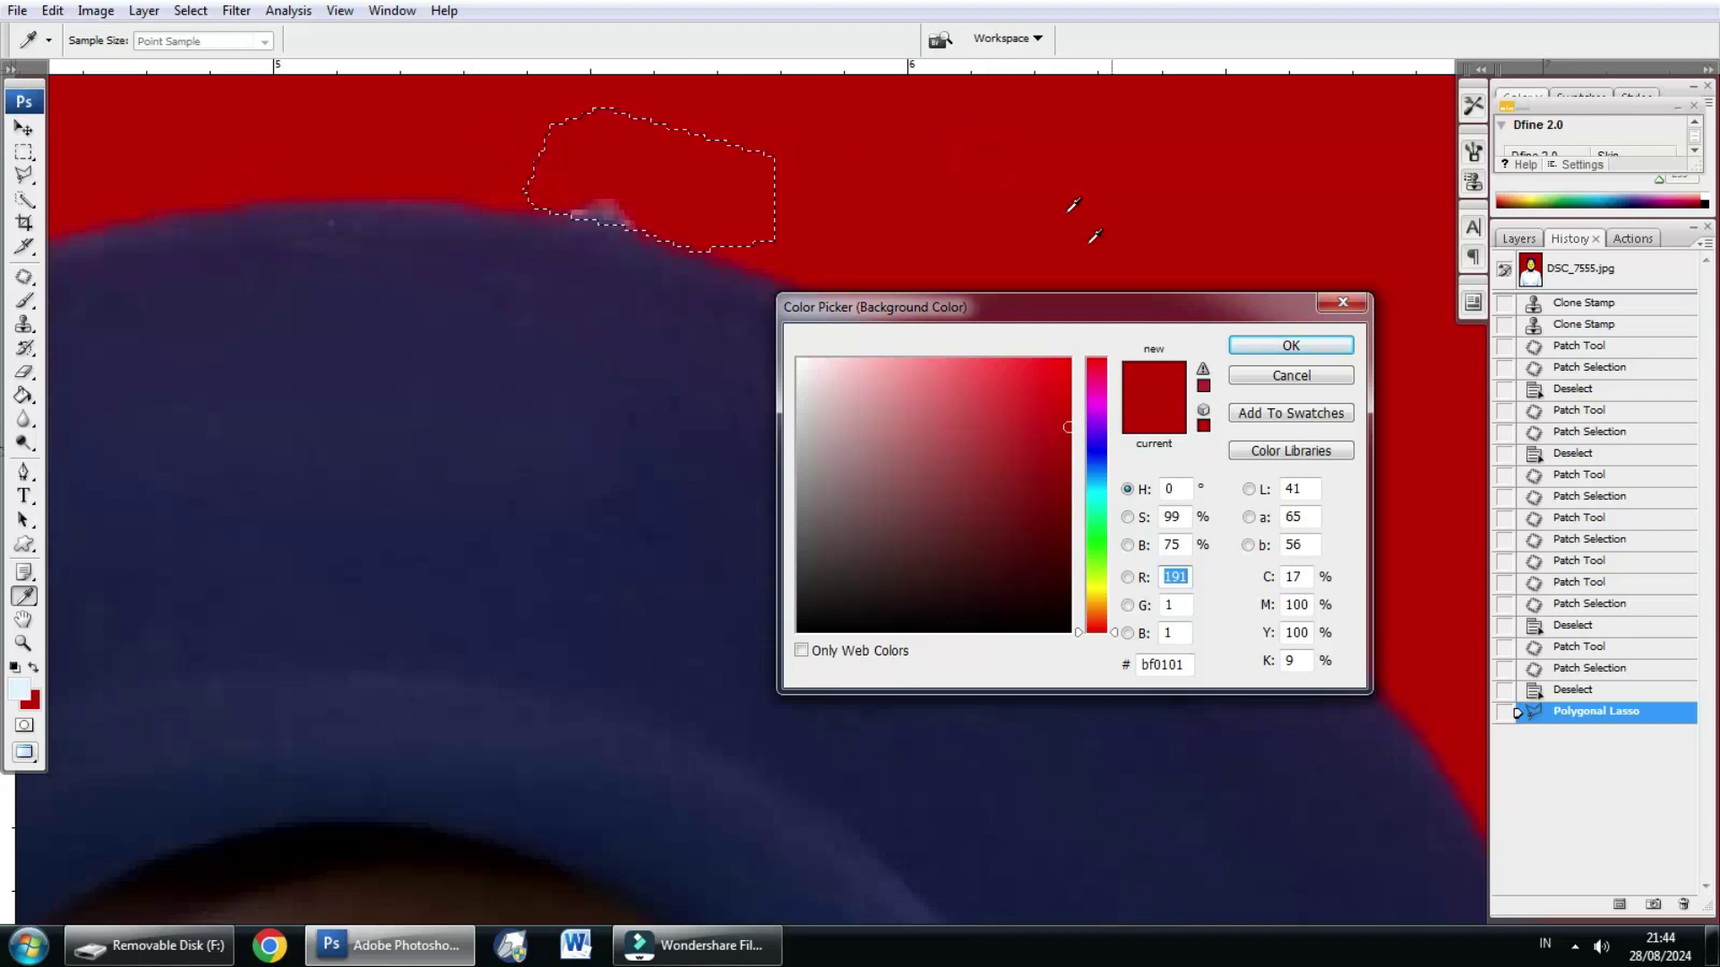
{"action": "left_click", "coordinate": [1254, 354]}
{"action": "scroll", "coordinate": [660, 215], "scroll_direction": "up", "scroll_amount": 2}
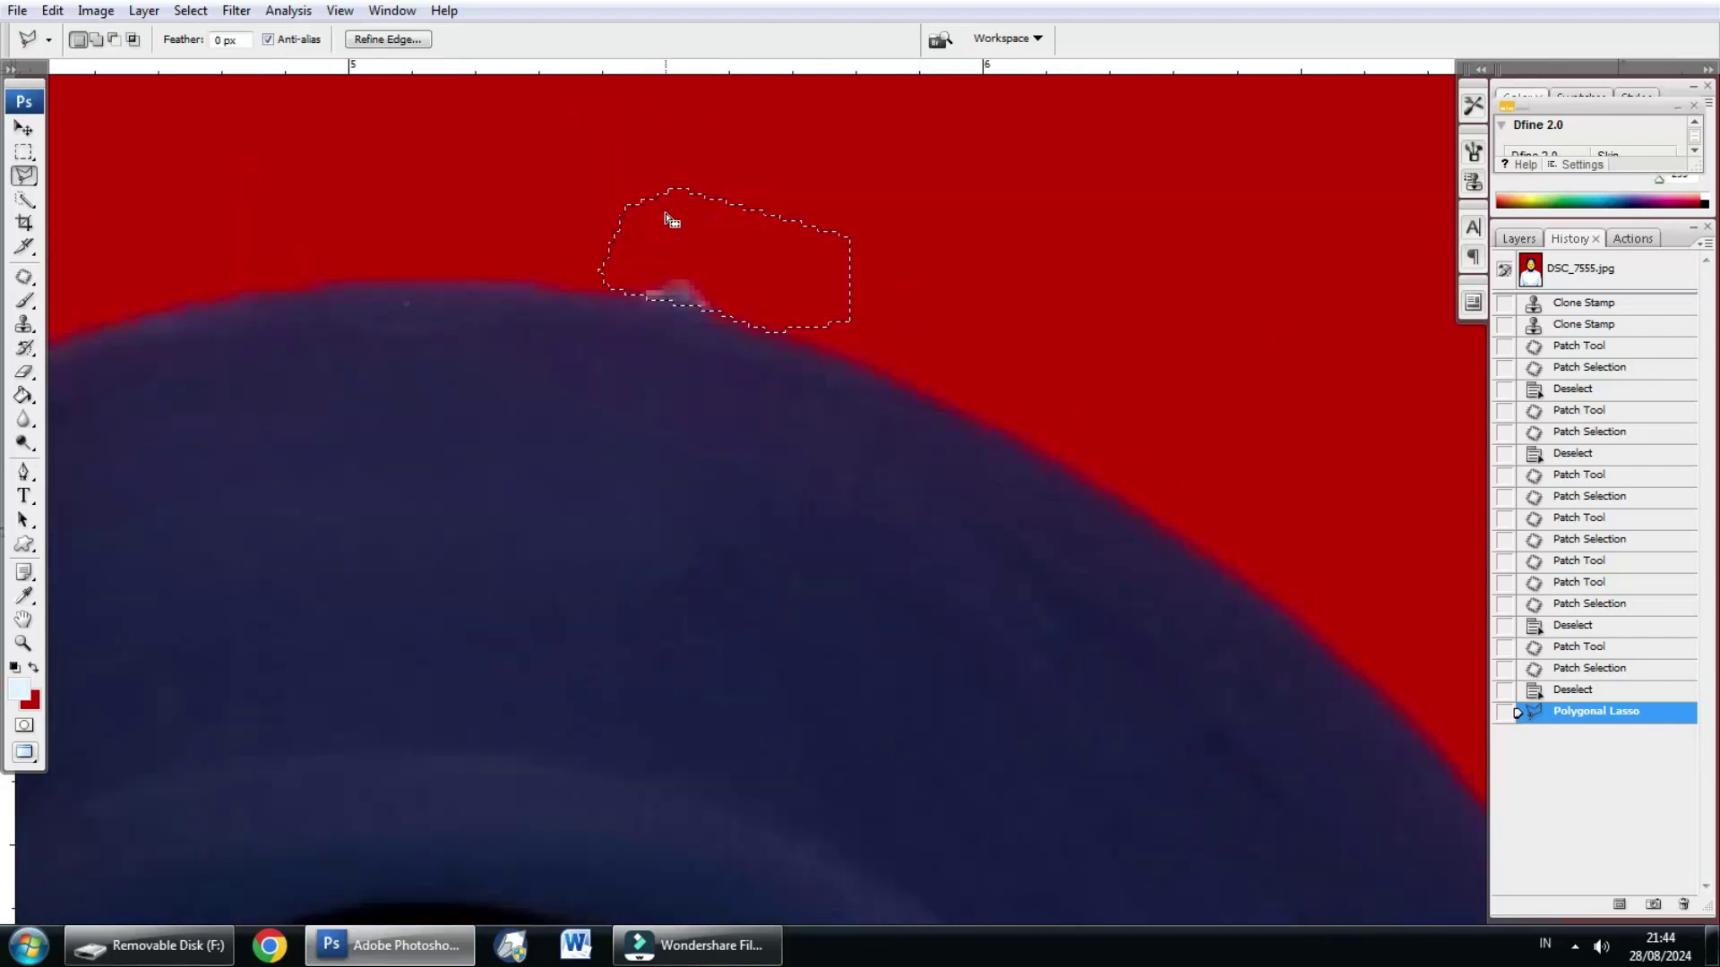
{"action": "key", "text": "Delete"}
{"action": "key", "text": "Delete"}
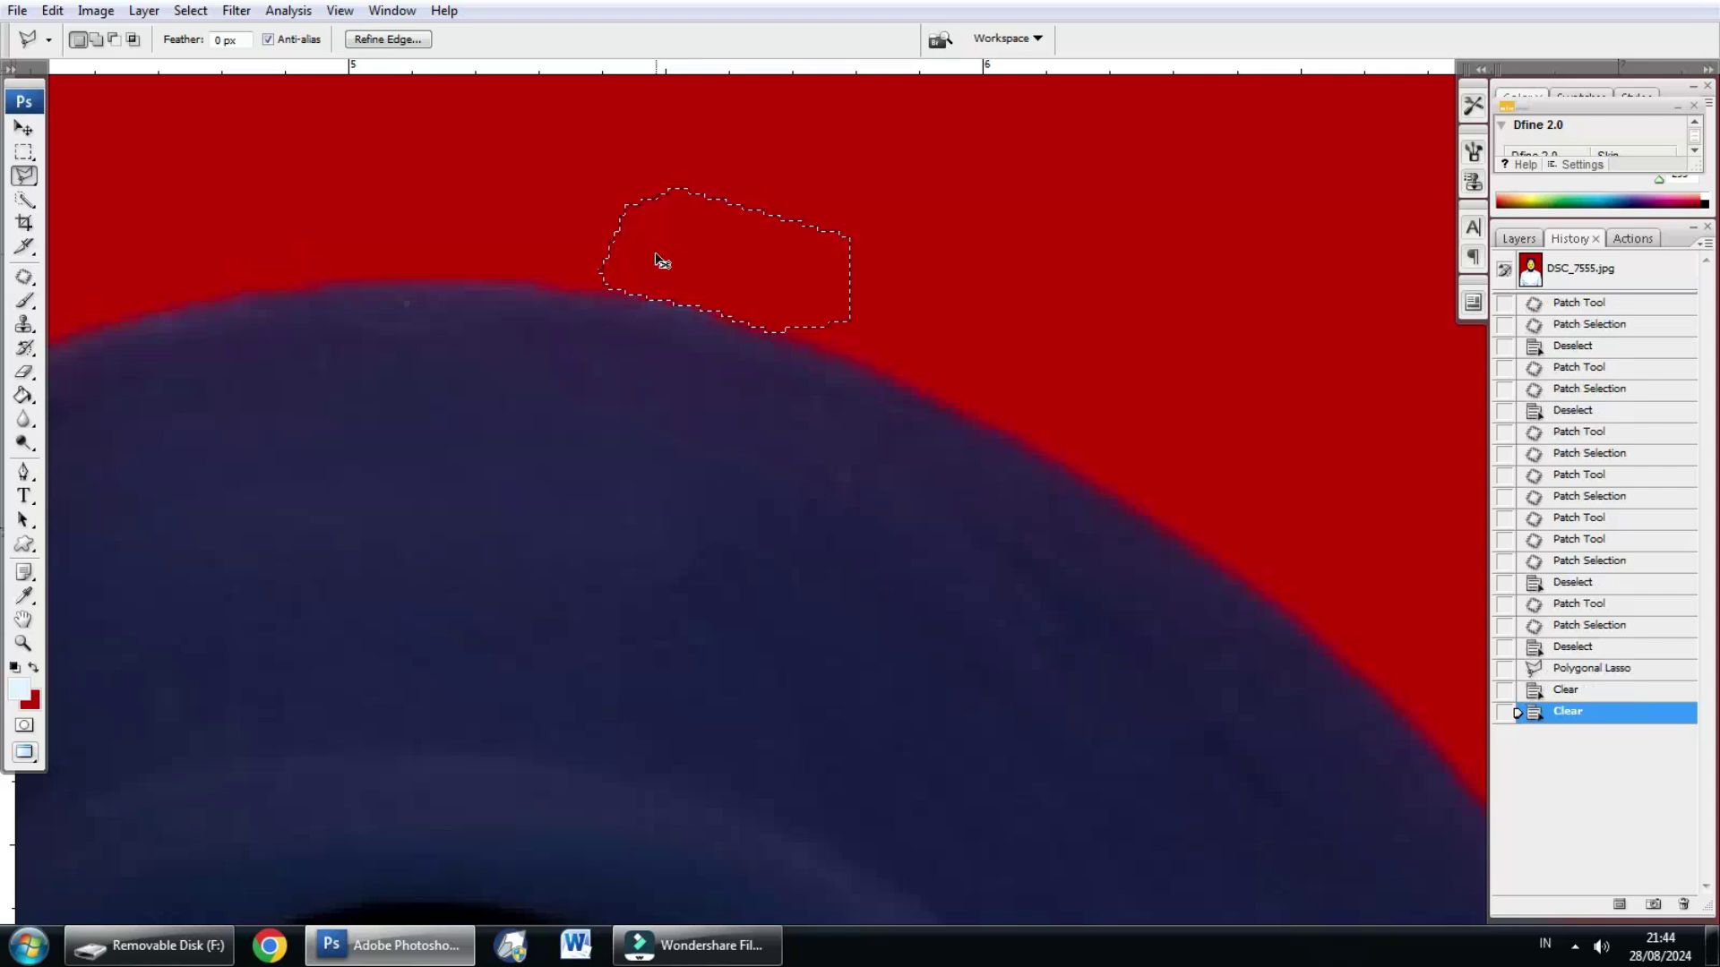
{"action": "key", "text": "ctrl+minus"}
{"action": "left_click", "coordinate": [25, 224]}
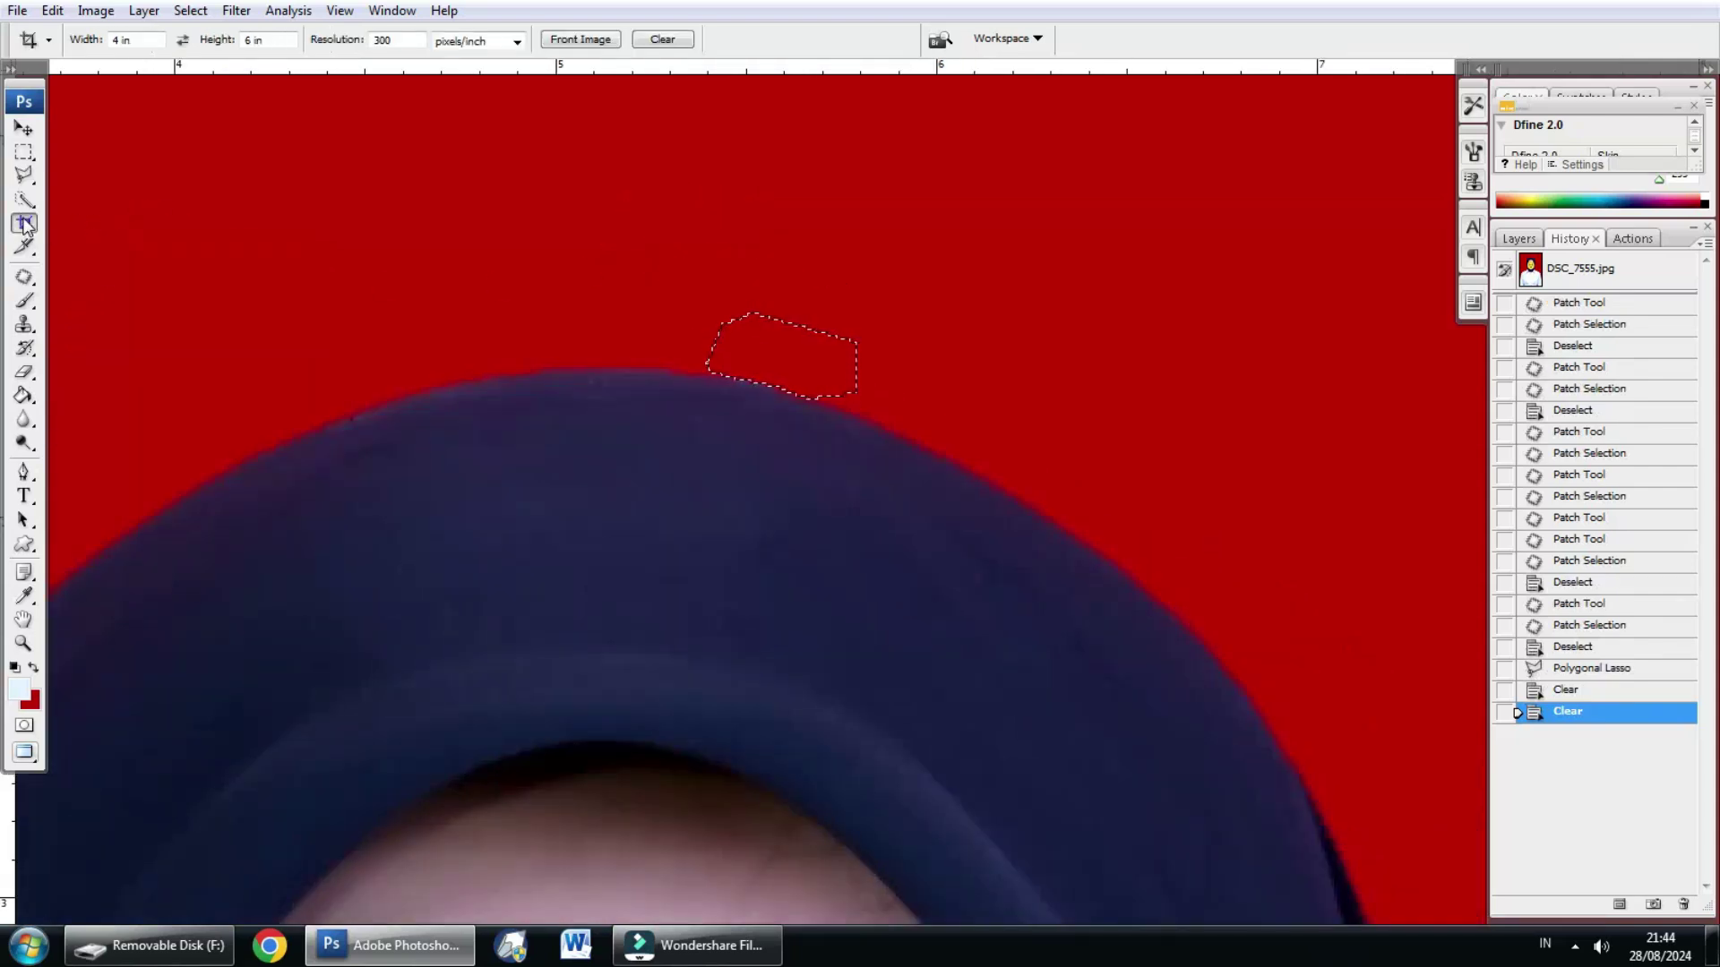
{"action": "key", "text": "ctrl+d"}
{"action": "key", "text": "ctrl+minus"}
{"action": "key", "text": "ctrl+minus"}
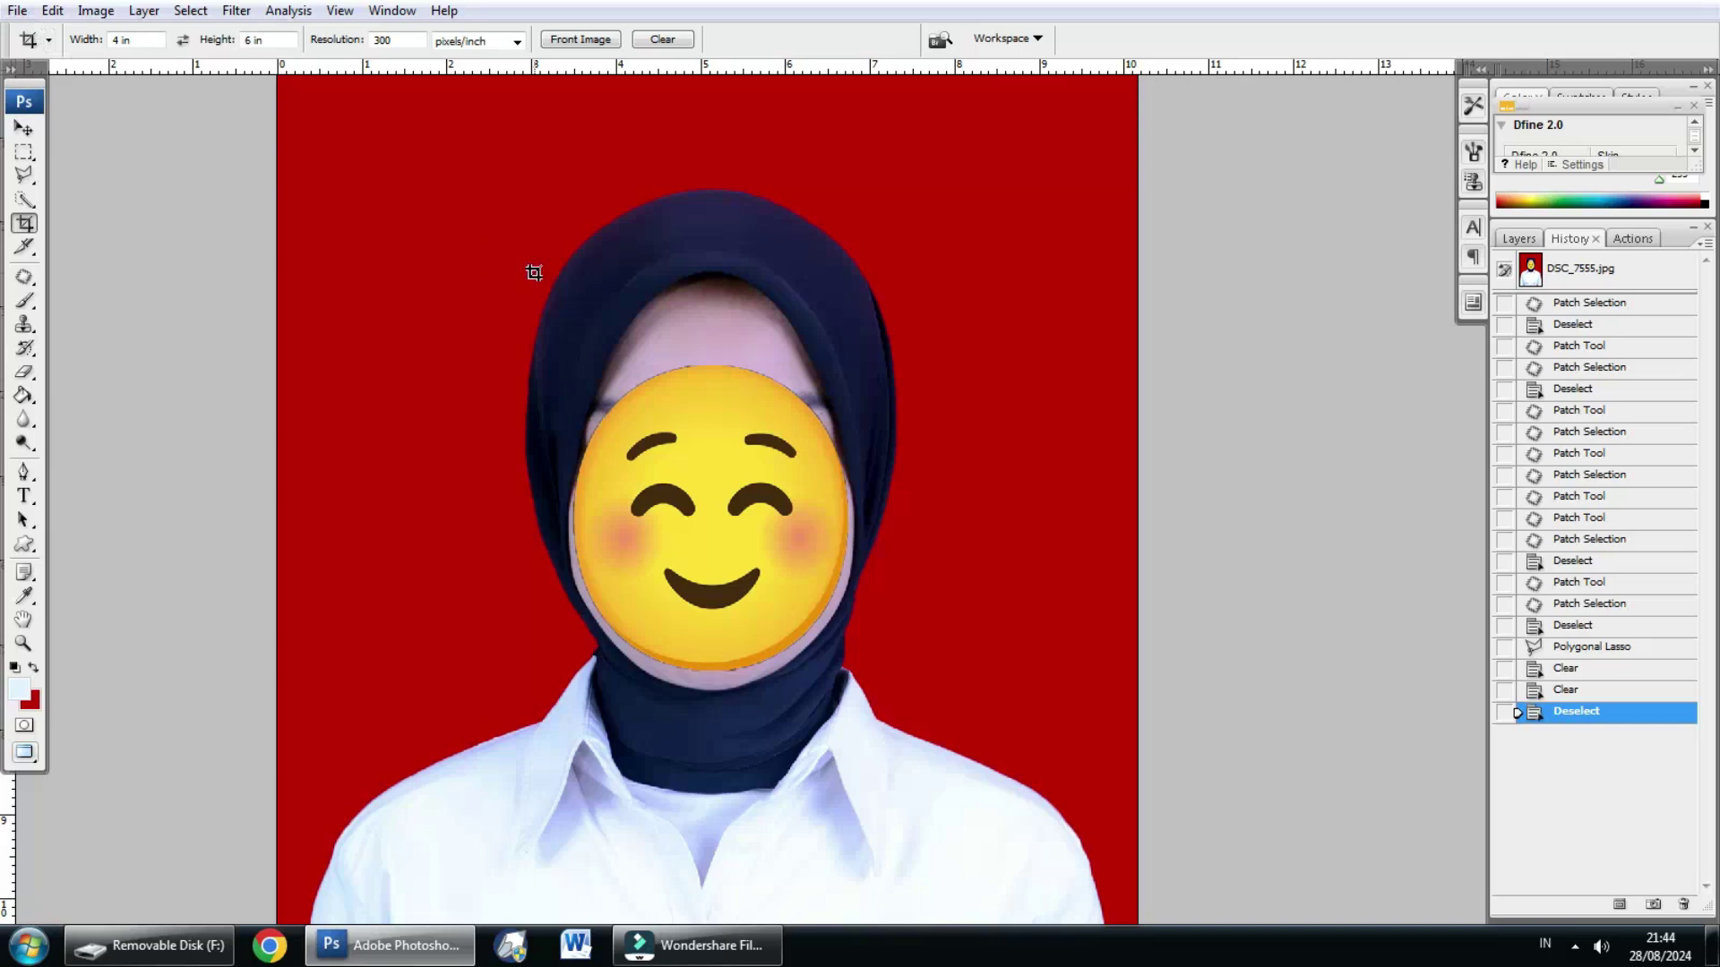
Step: Exit full screen and zoom the floating document window to 33.3% so the whole portrait fits
{"action": "key", "text": "f"}
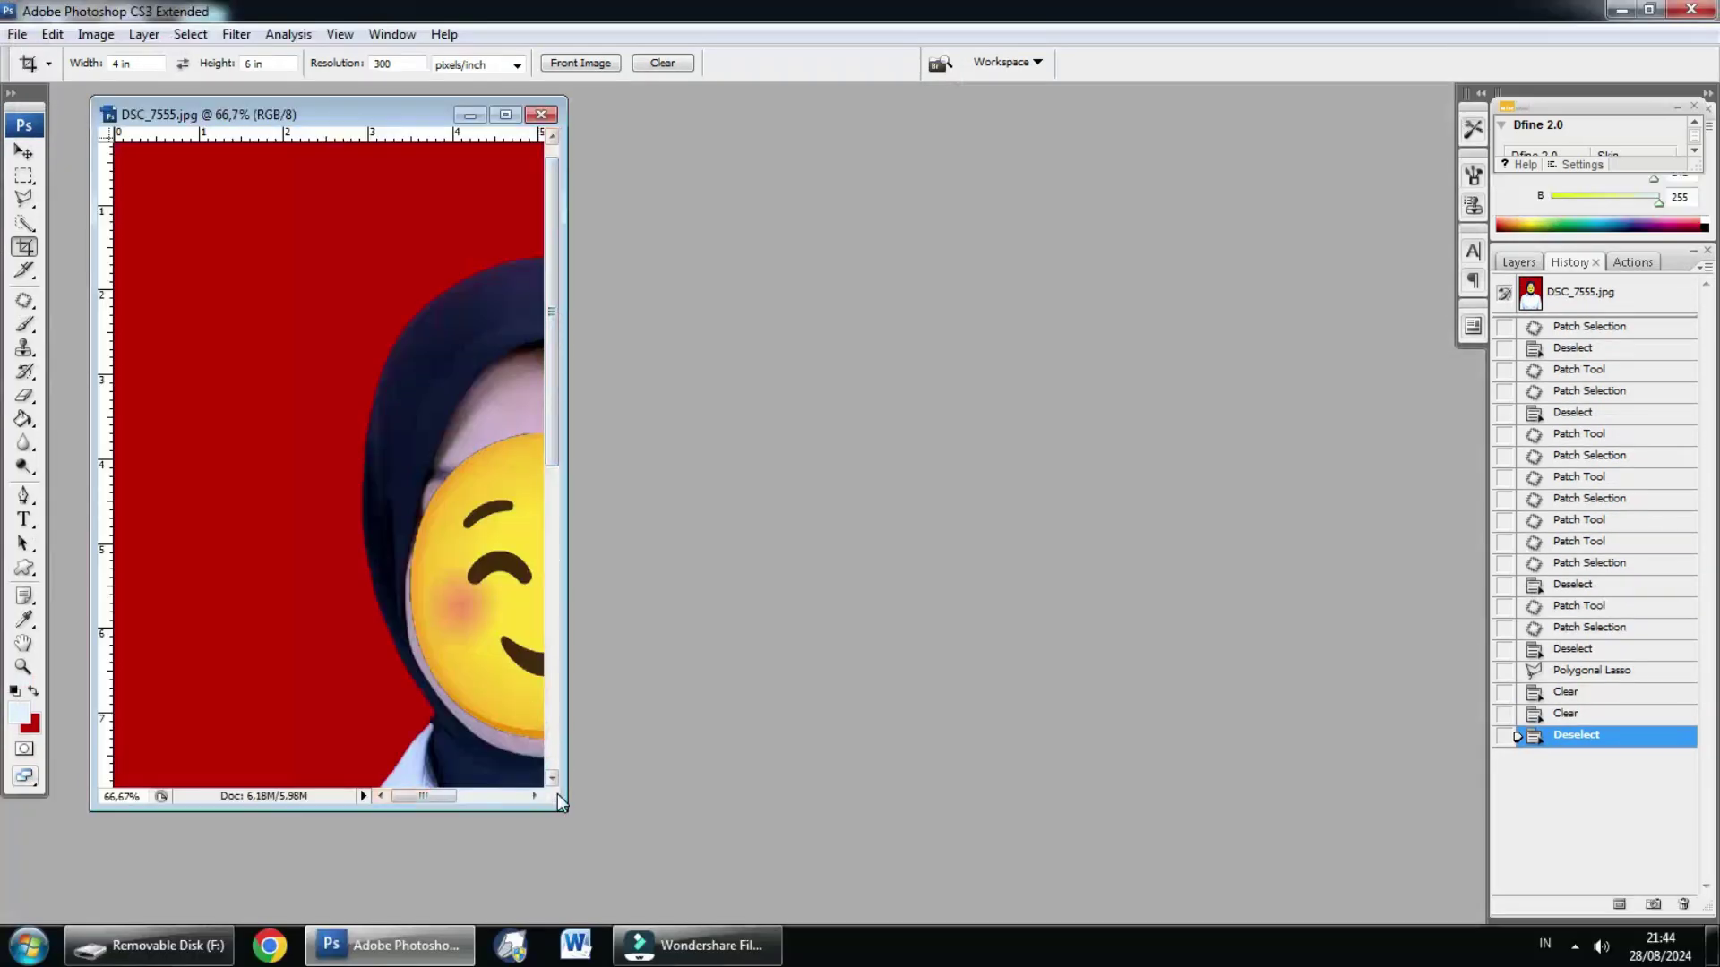
{"action": "left_click_drag", "start_coordinate": [556, 796], "coordinate": [900, 837]}
{"action": "key", "text": "ctrl+minus"}
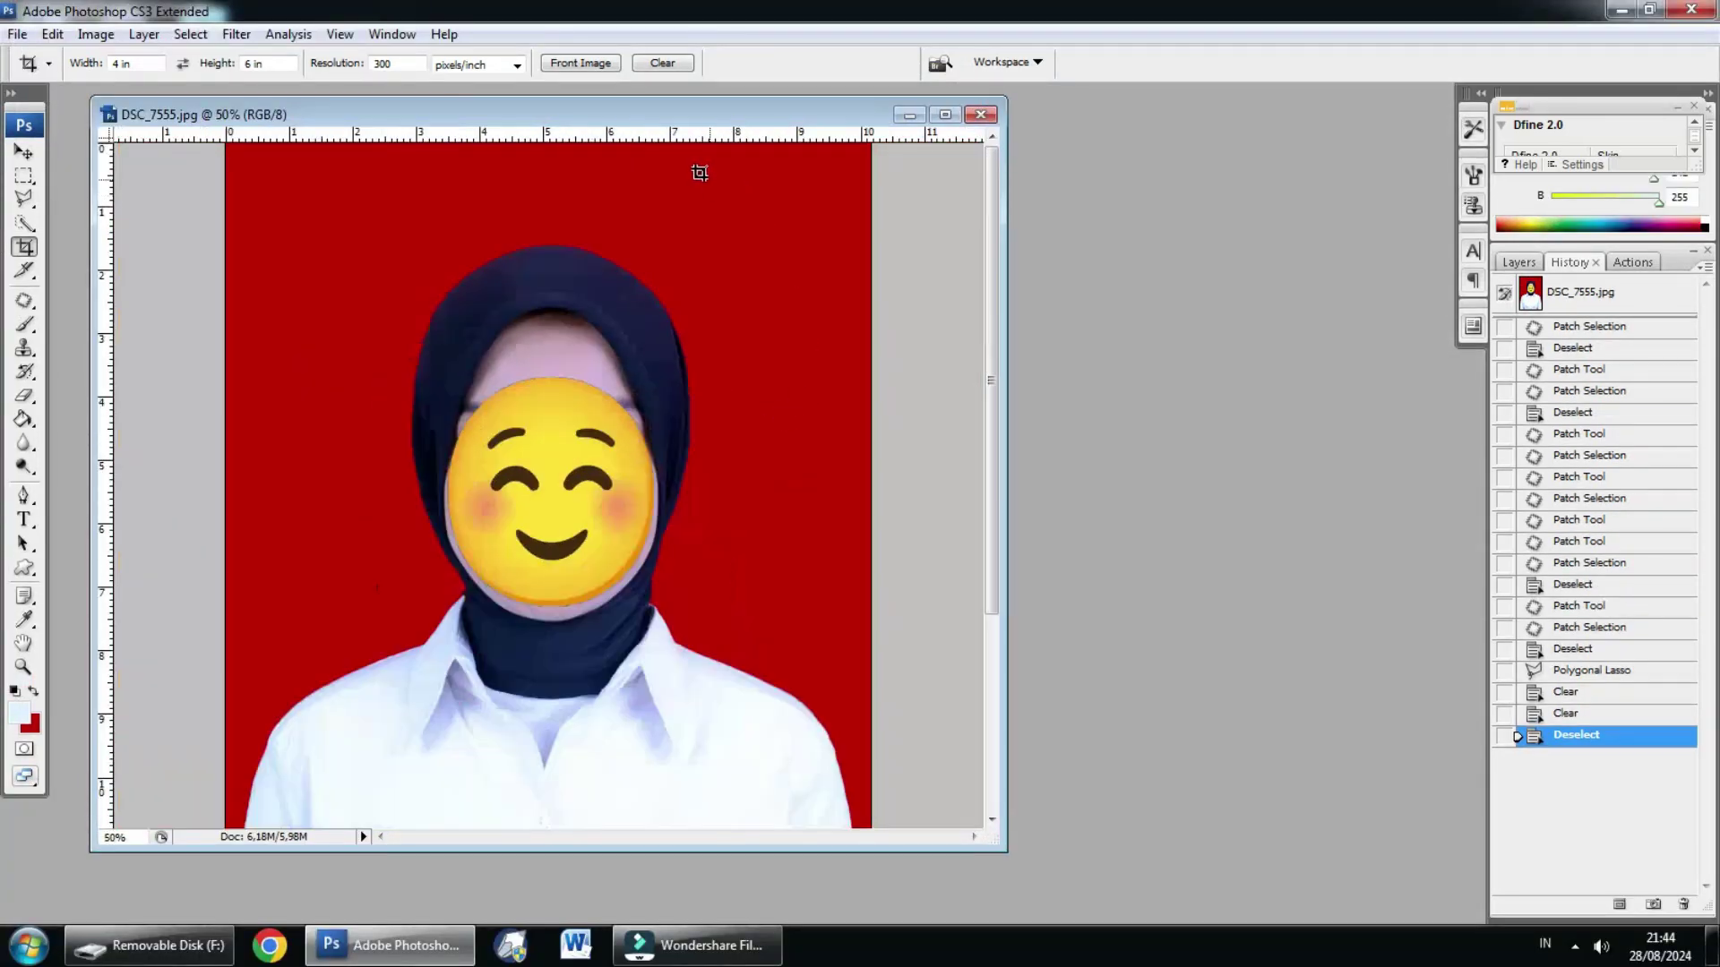
{"action": "left_click_drag", "start_coordinate": [645, 116], "coordinate": [783, 107]}
{"action": "key", "text": "ctrl+minus"}
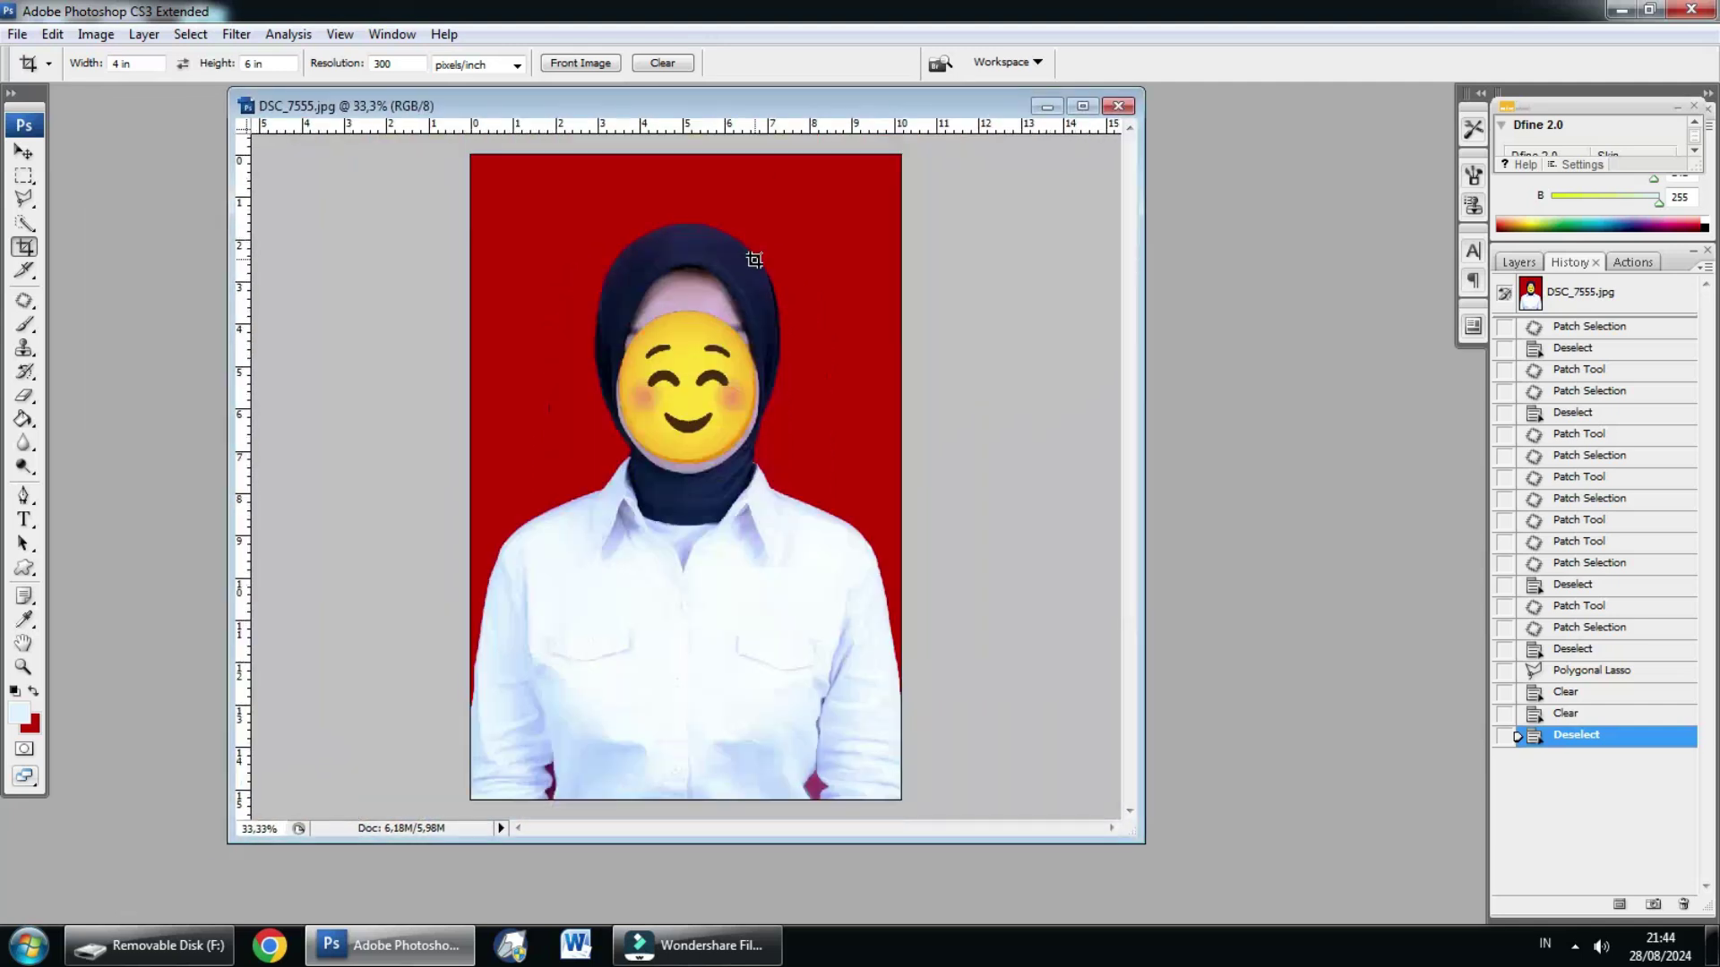
{"action": "left_click_drag", "start_coordinate": [624, 106], "coordinate": [650, 140]}
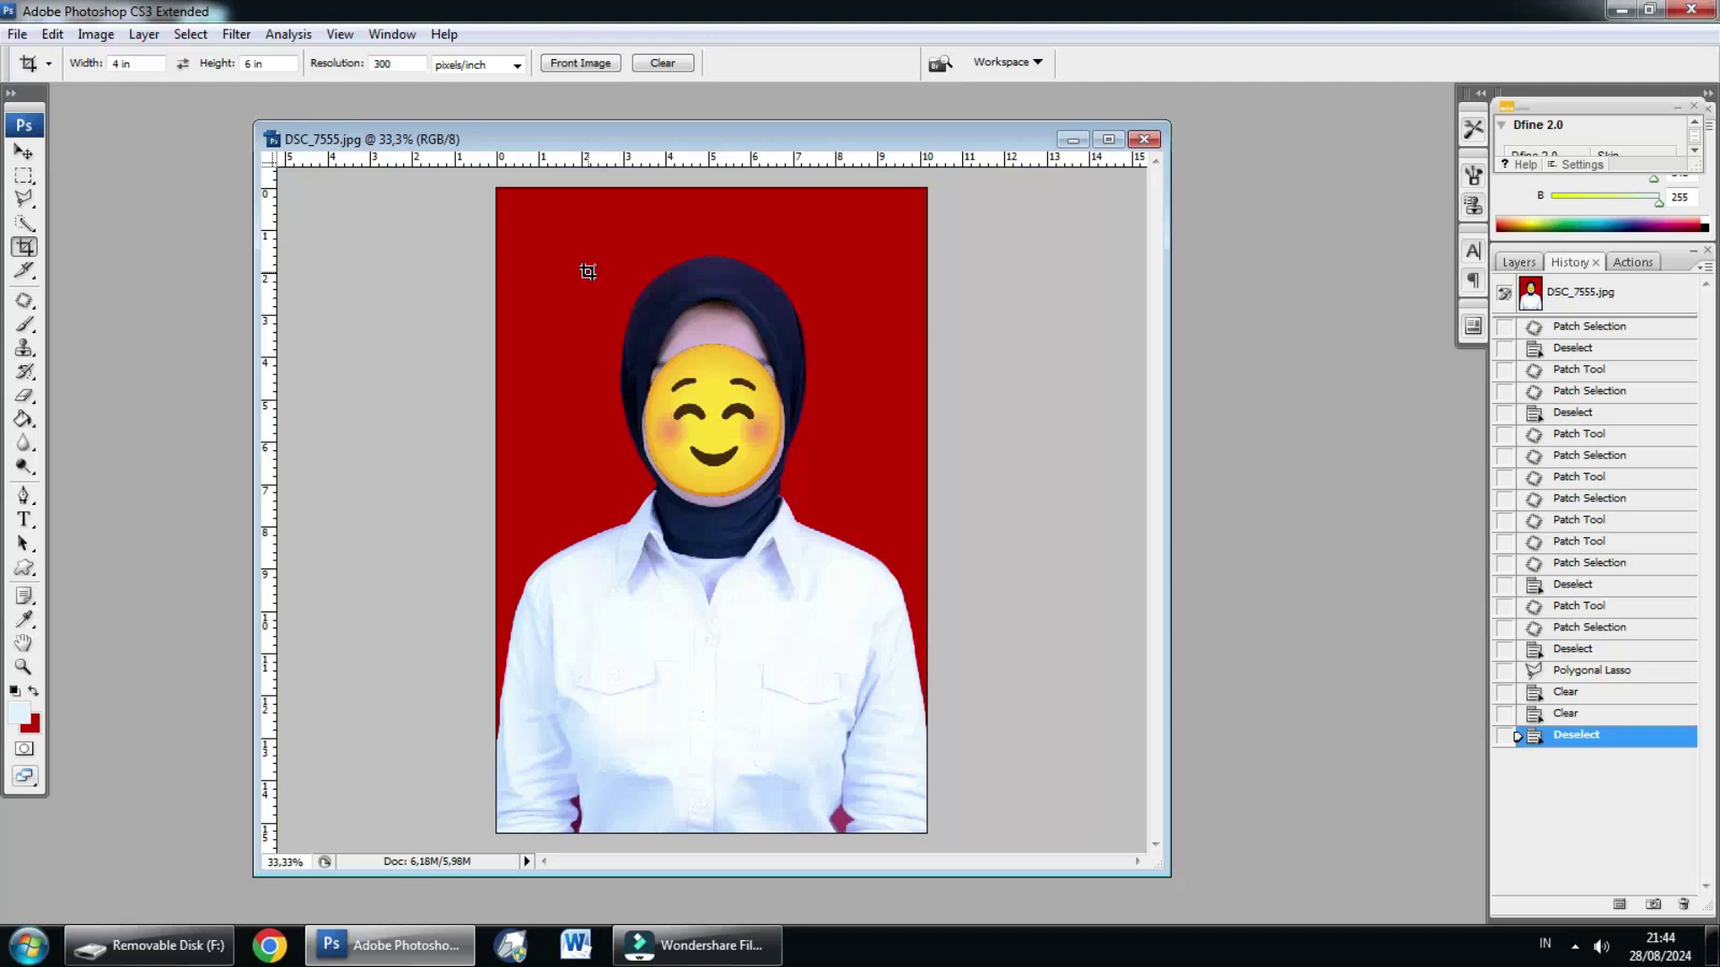
{"action": "left_click", "coordinate": [578, 277]}
{"action": "left_click", "coordinate": [24, 154]}
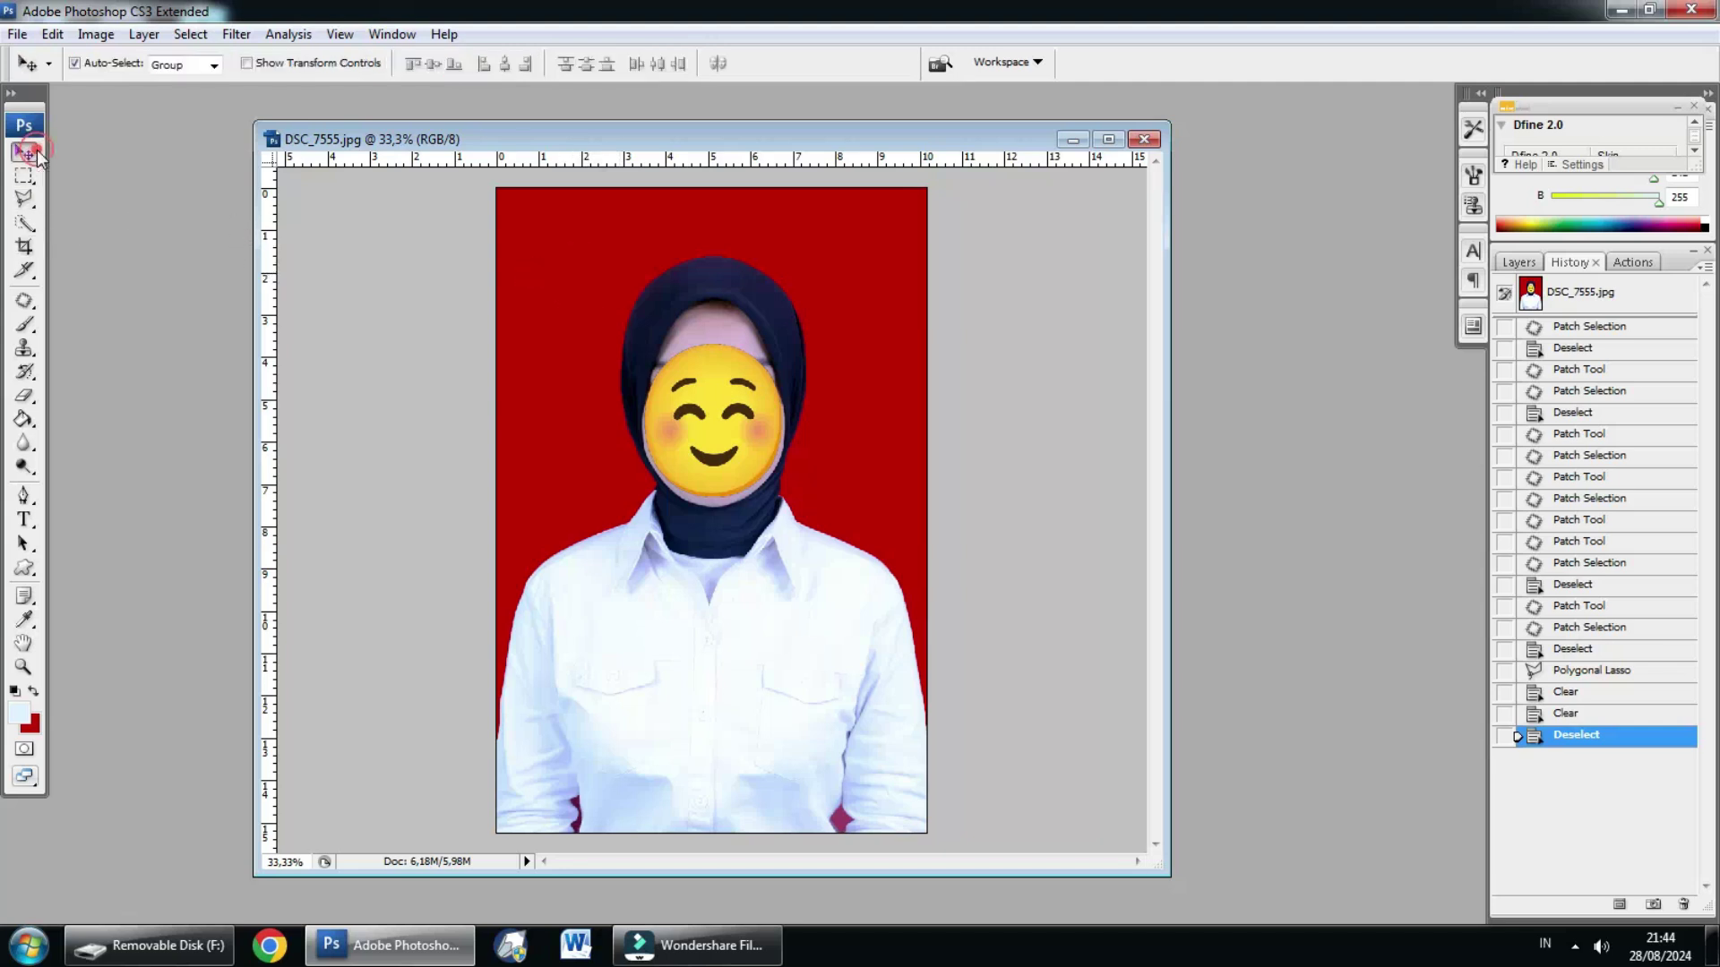
Step: Set the Crop Tool options to width 4 cm, height 6 cm and 300 resolution
{"action": "left_click", "coordinate": [25, 251]}
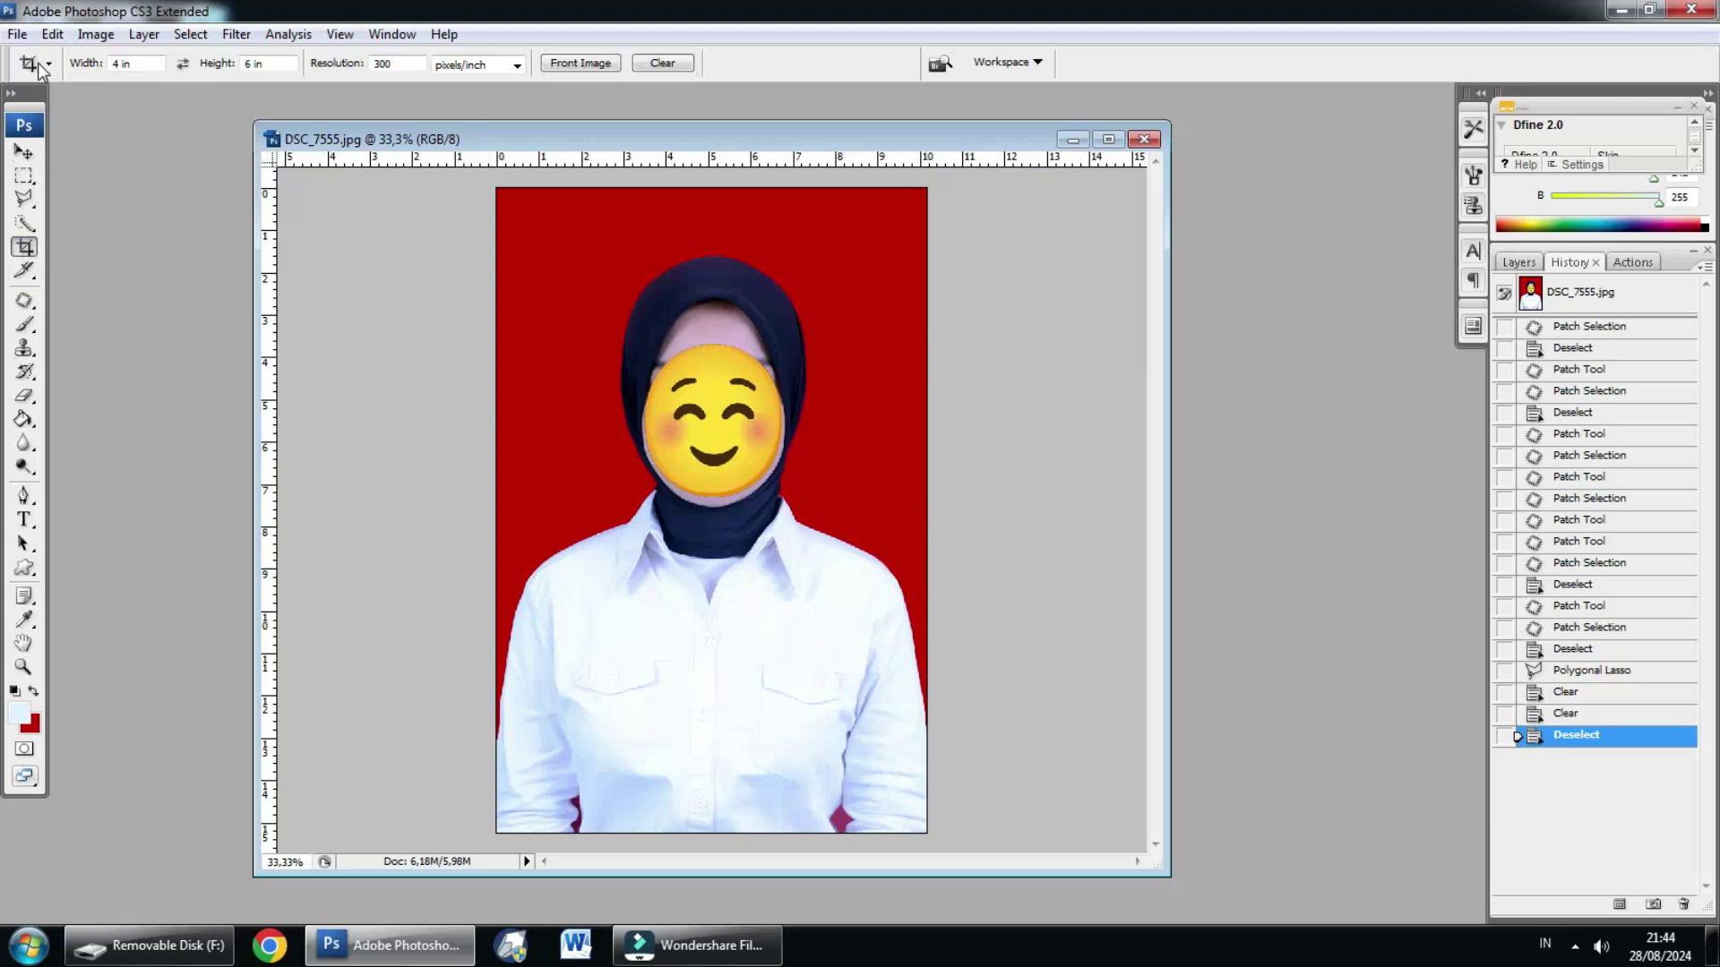
{"action": "left_click", "coordinate": [149, 62]}
{"action": "type", "text": "4c"}
{"action": "left_click", "coordinate": [289, 62]}
{"action": "key", "text": "BackSpace"}
{"action": "key", "text": "BackSpace"}
{"action": "key", "text": "BackSpace"}
{"action": "type", "text": "cm"}
{"action": "left_click", "coordinate": [399, 62]}
{"action": "left_click", "coordinate": [405, 62]}
{"action": "left_click_drag", "start_coordinate": [394, 63], "coordinate": [339, 61]}
{"action": "left_click", "coordinate": [517, 65]}
Step: Draw the crop frame over the head and upper body, nudge it up, and apply it
{"action": "left_click_drag", "start_coordinate": [573, 138], "coordinate": [460, 111]}
{"action": "left_click_drag", "start_coordinate": [426, 197], "coordinate": [816, 700]}
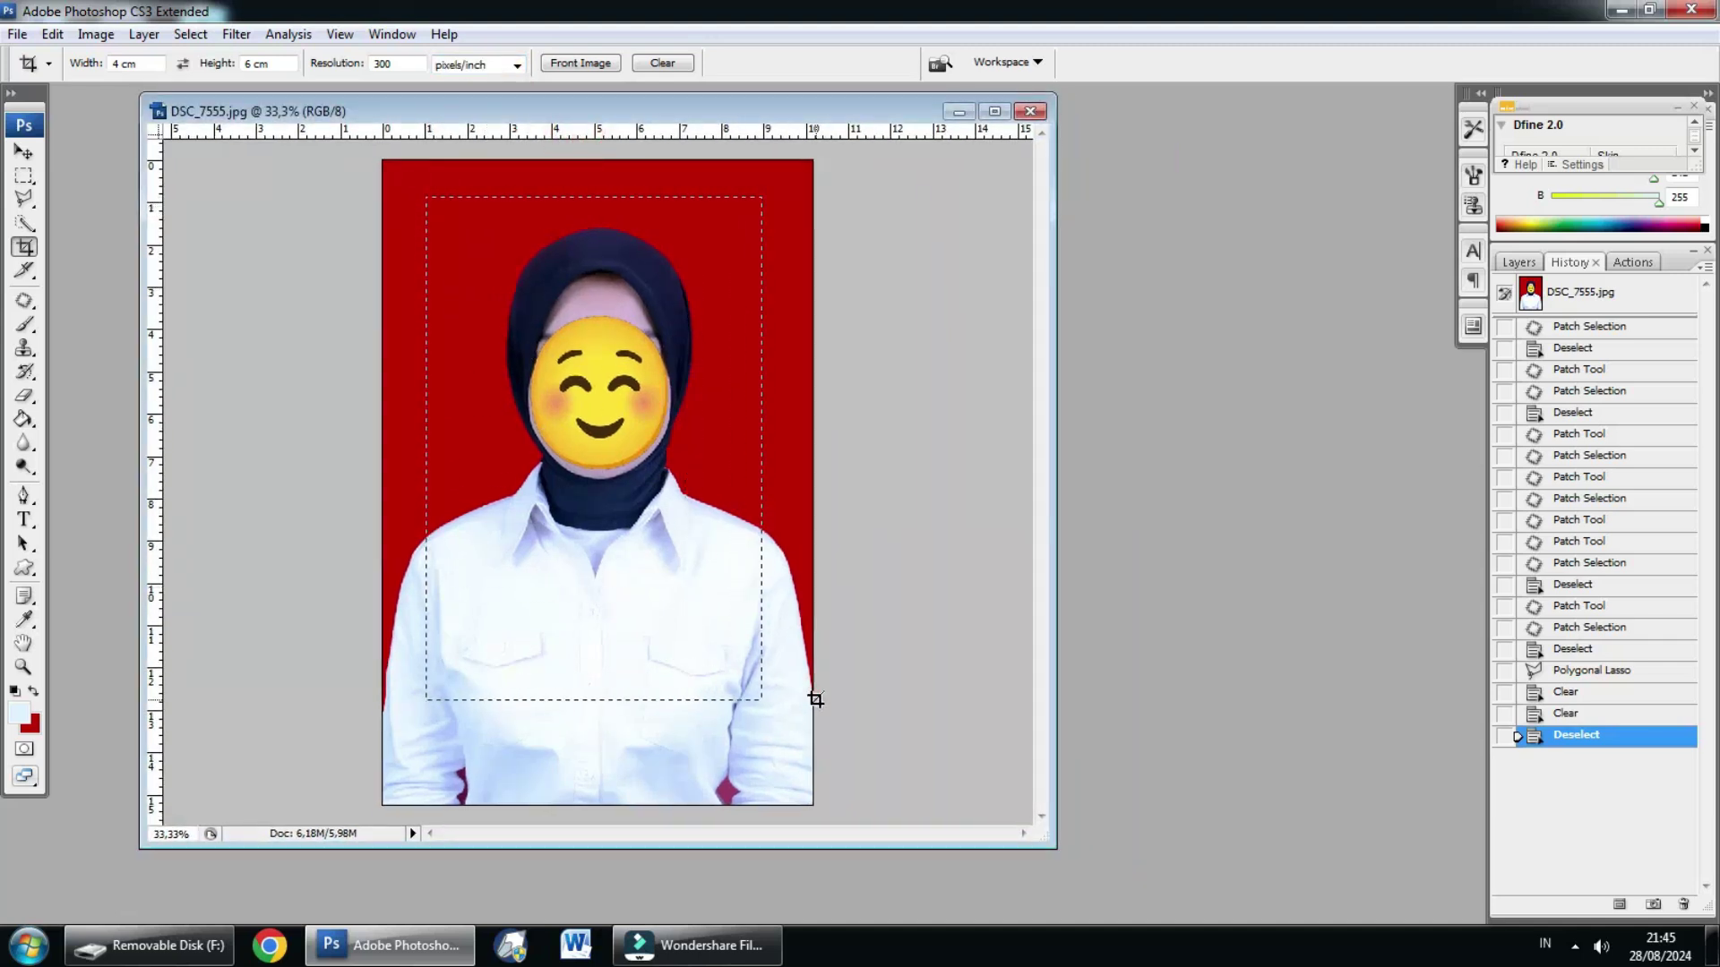
{"action": "left_click_drag", "start_coordinate": [815, 700], "coordinate": [820, 697]}
{"action": "key", "text": "shift+Up"}
{"action": "key", "text": "shift+Up"}
{"action": "key", "text": "shift+Up"}
{"action": "left_click_drag", "start_coordinate": [770, 701], "coordinate": [773, 705]}
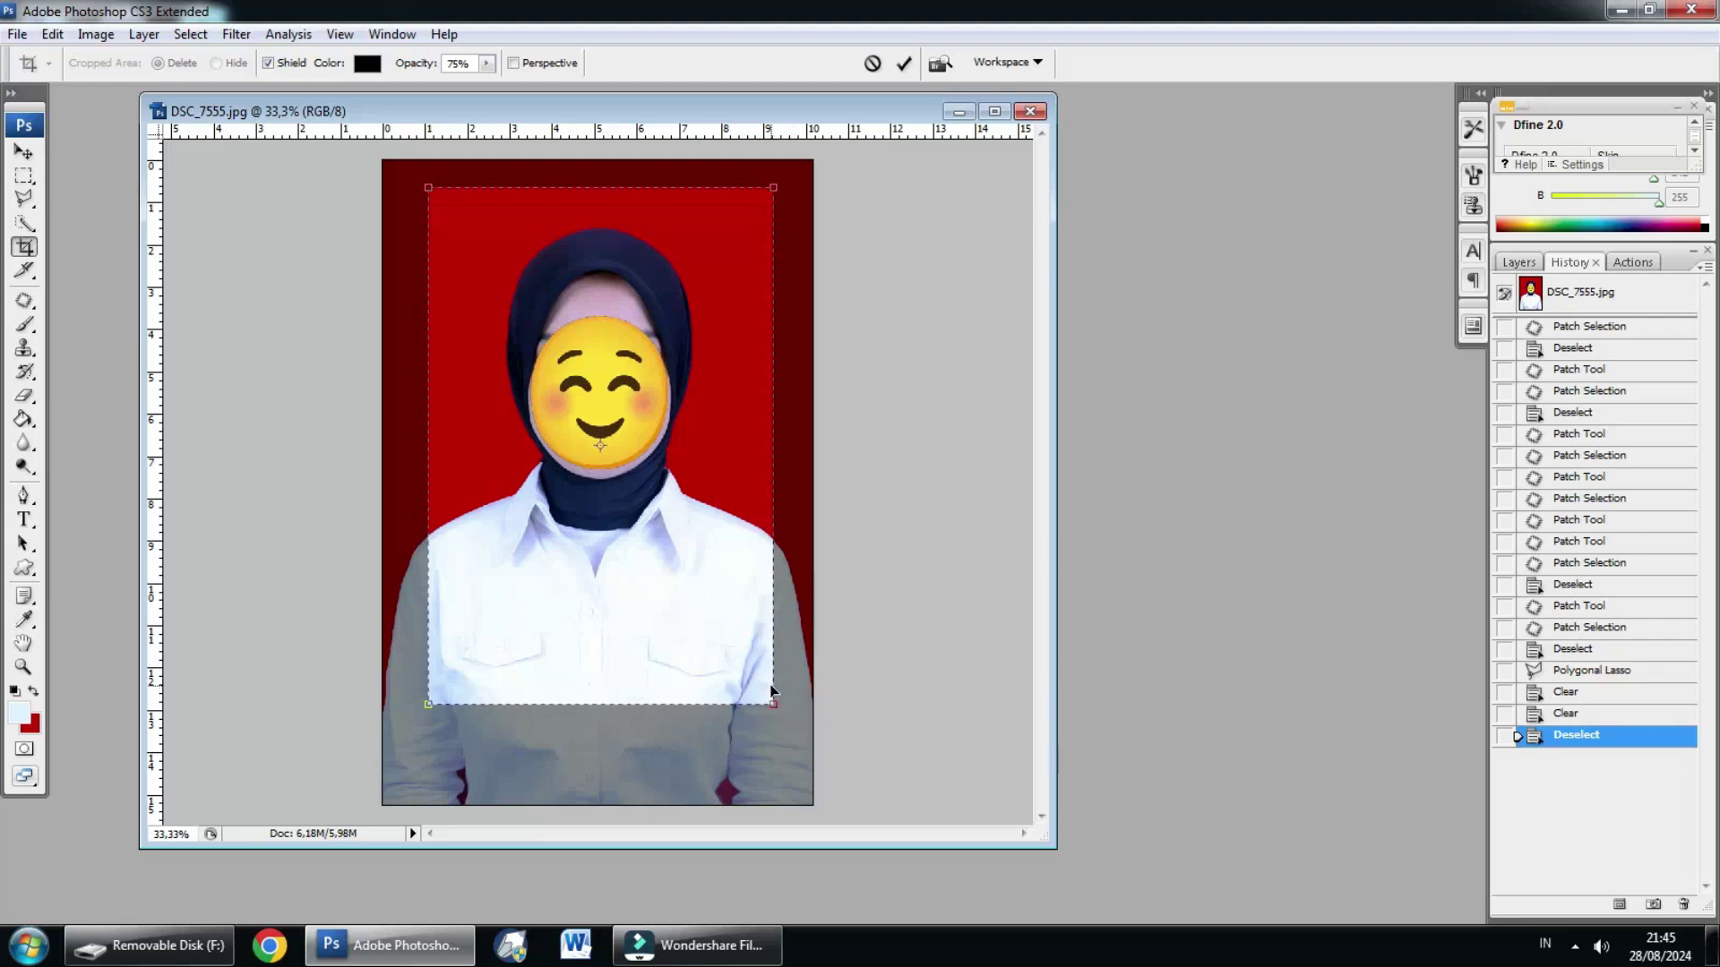
{"action": "key", "text": "shift+Up"}
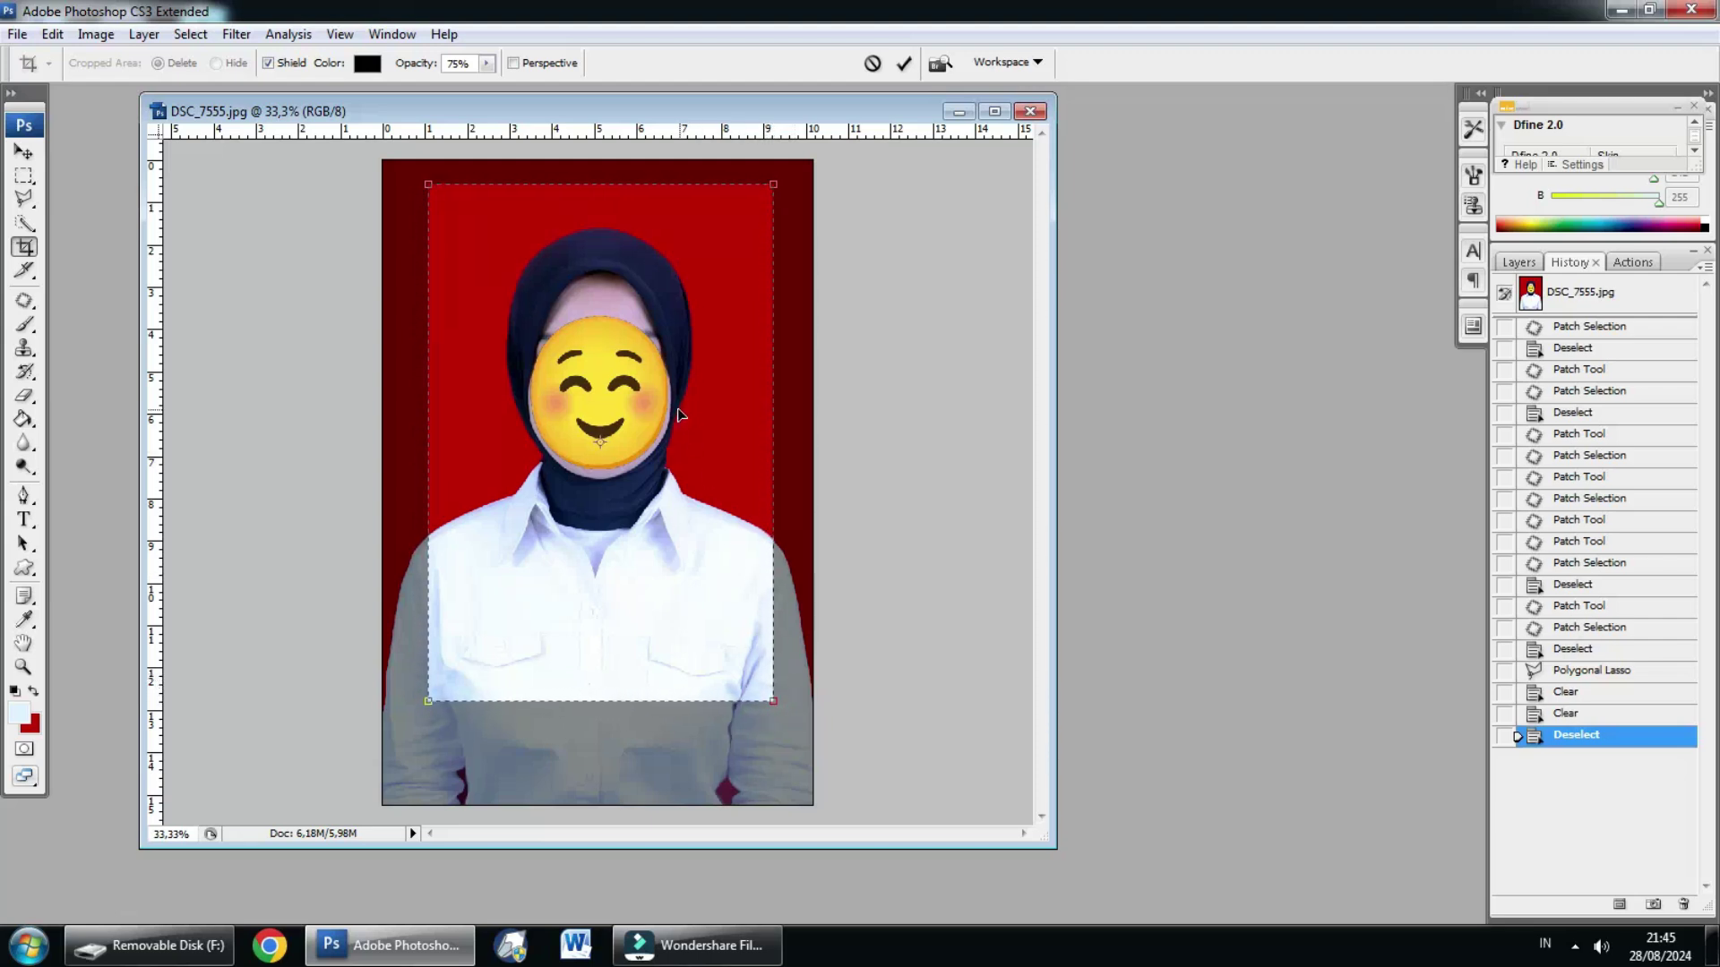
{"action": "key", "text": "shift+Up"}
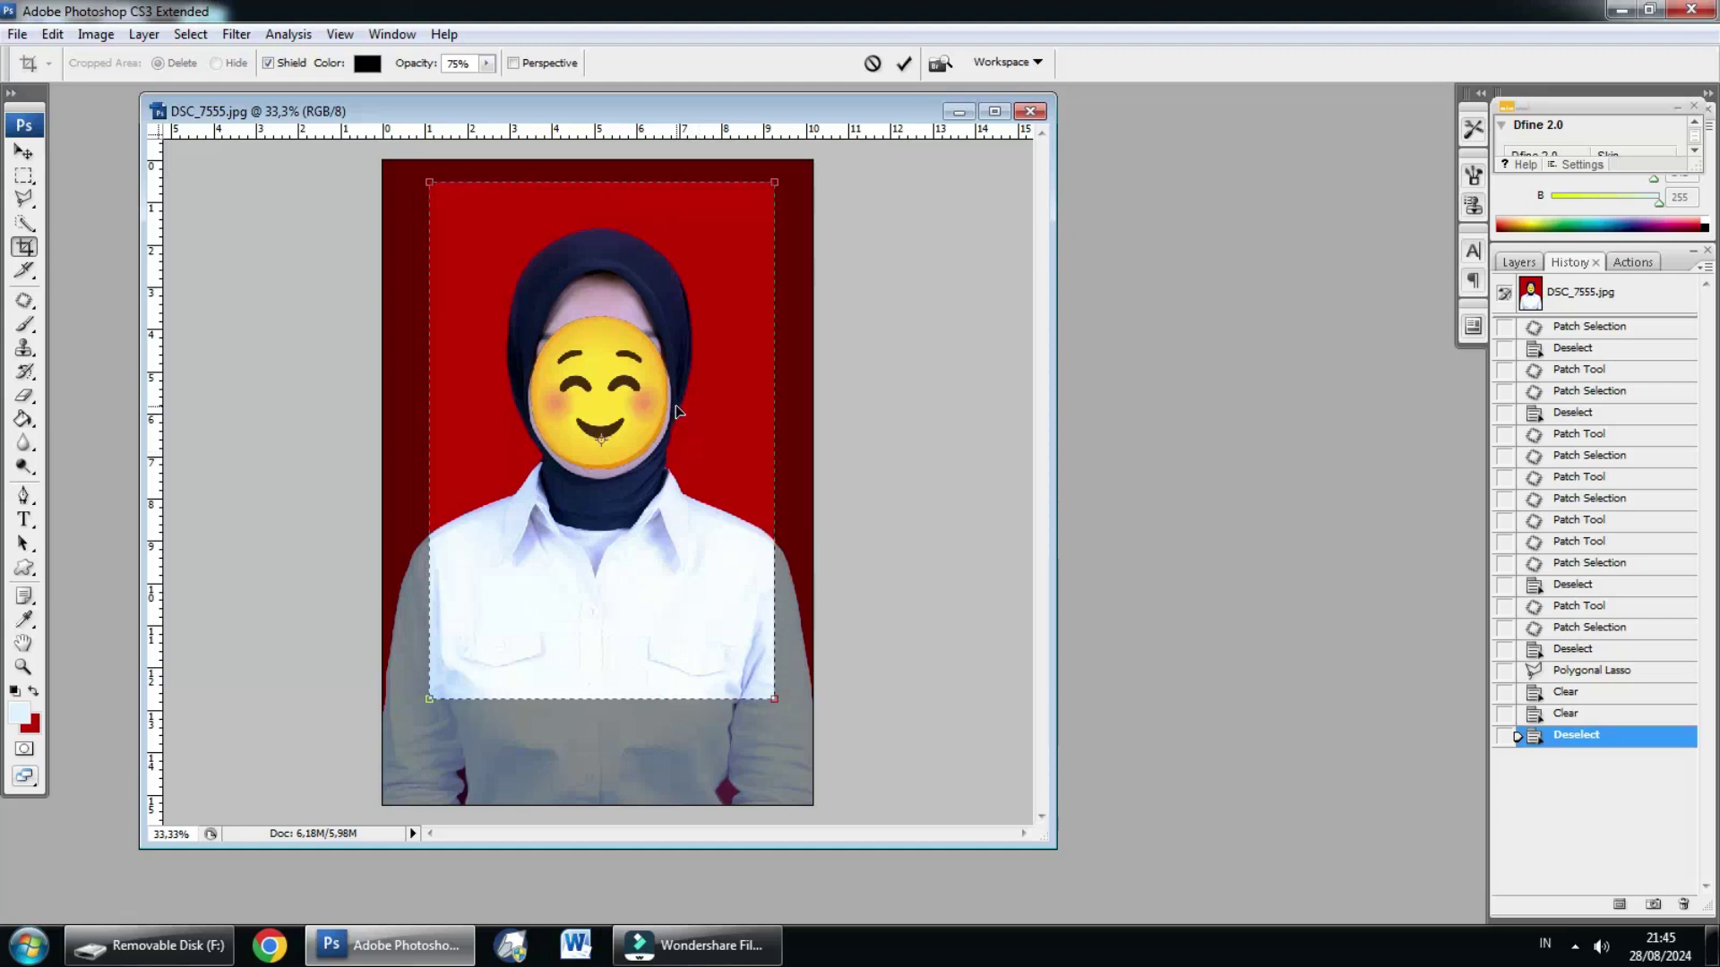
{"action": "key", "text": "Return"}
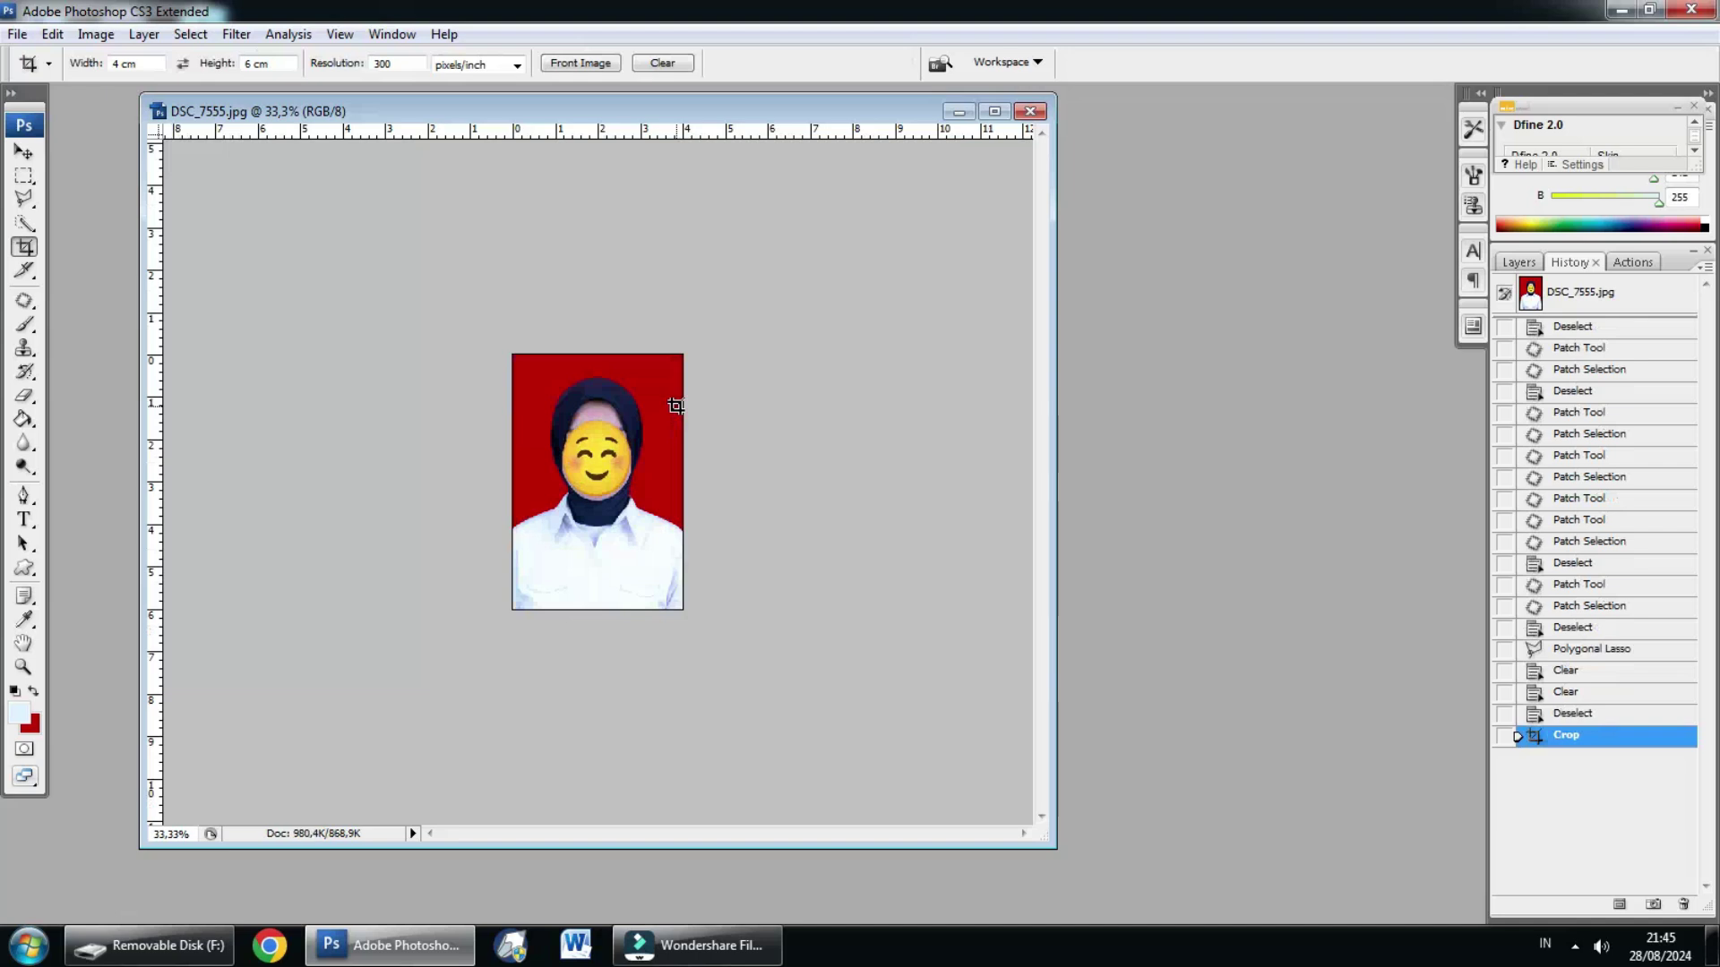
Step: Save the cropped portrait as a JPEG named 4x6cm on the removable disk
{"action": "left_click", "coordinate": [18, 36]}
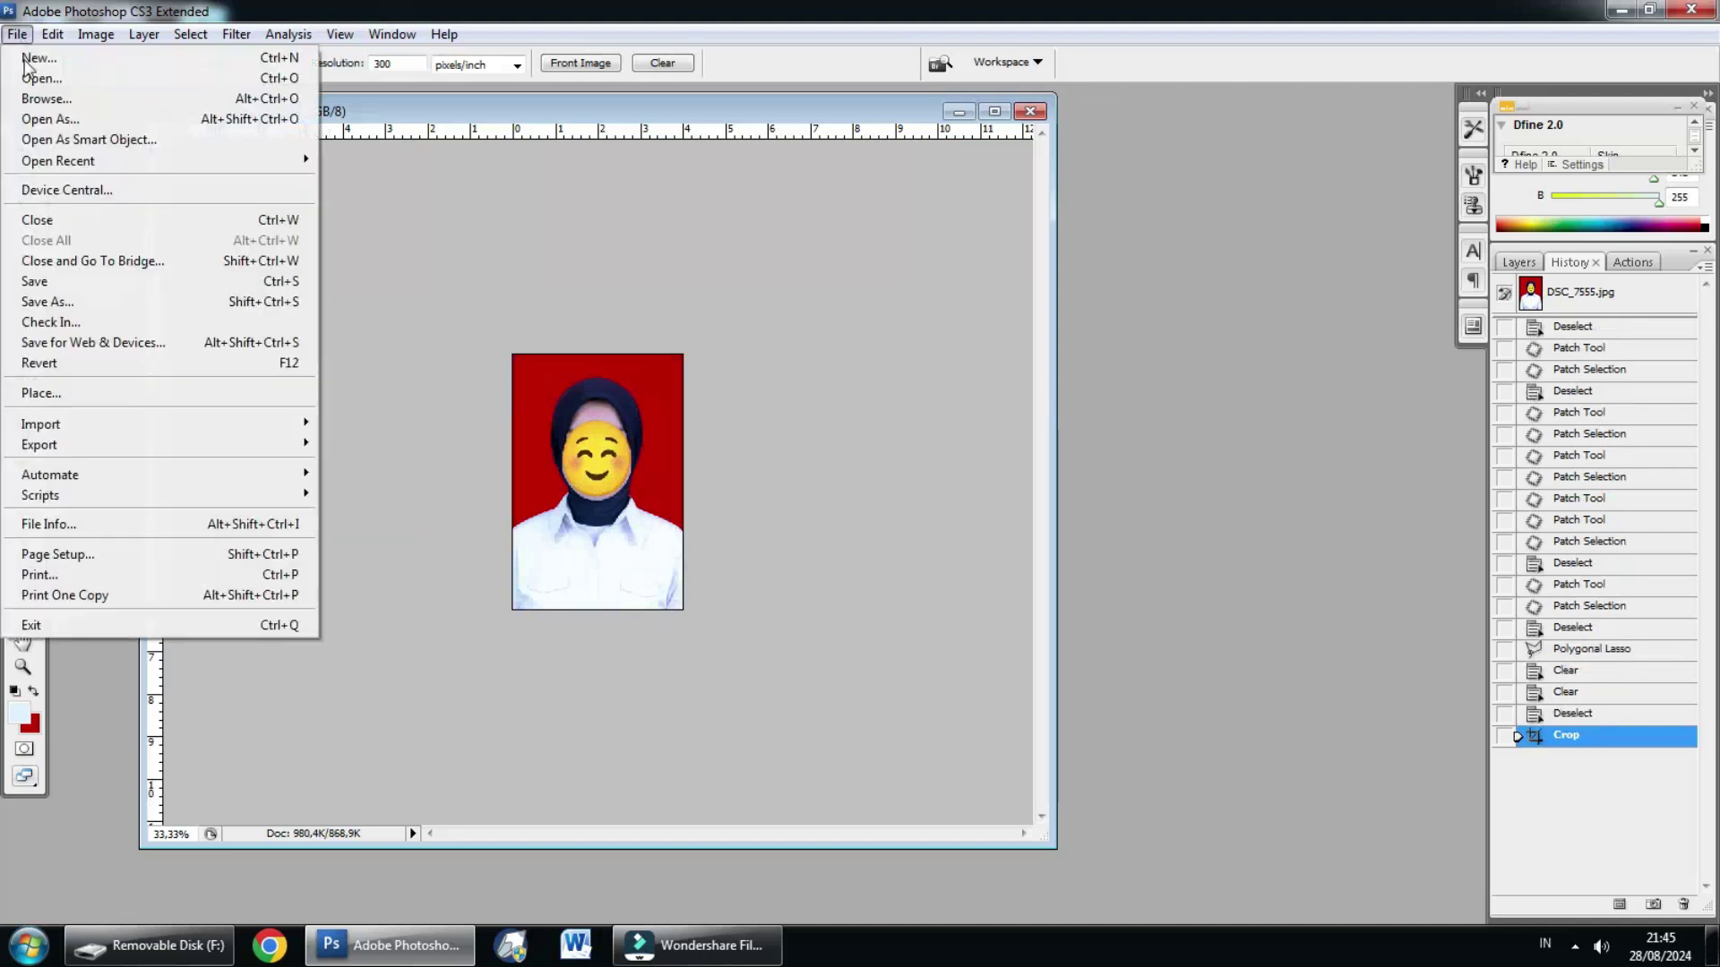
{"action": "left_click", "coordinate": [71, 302]}
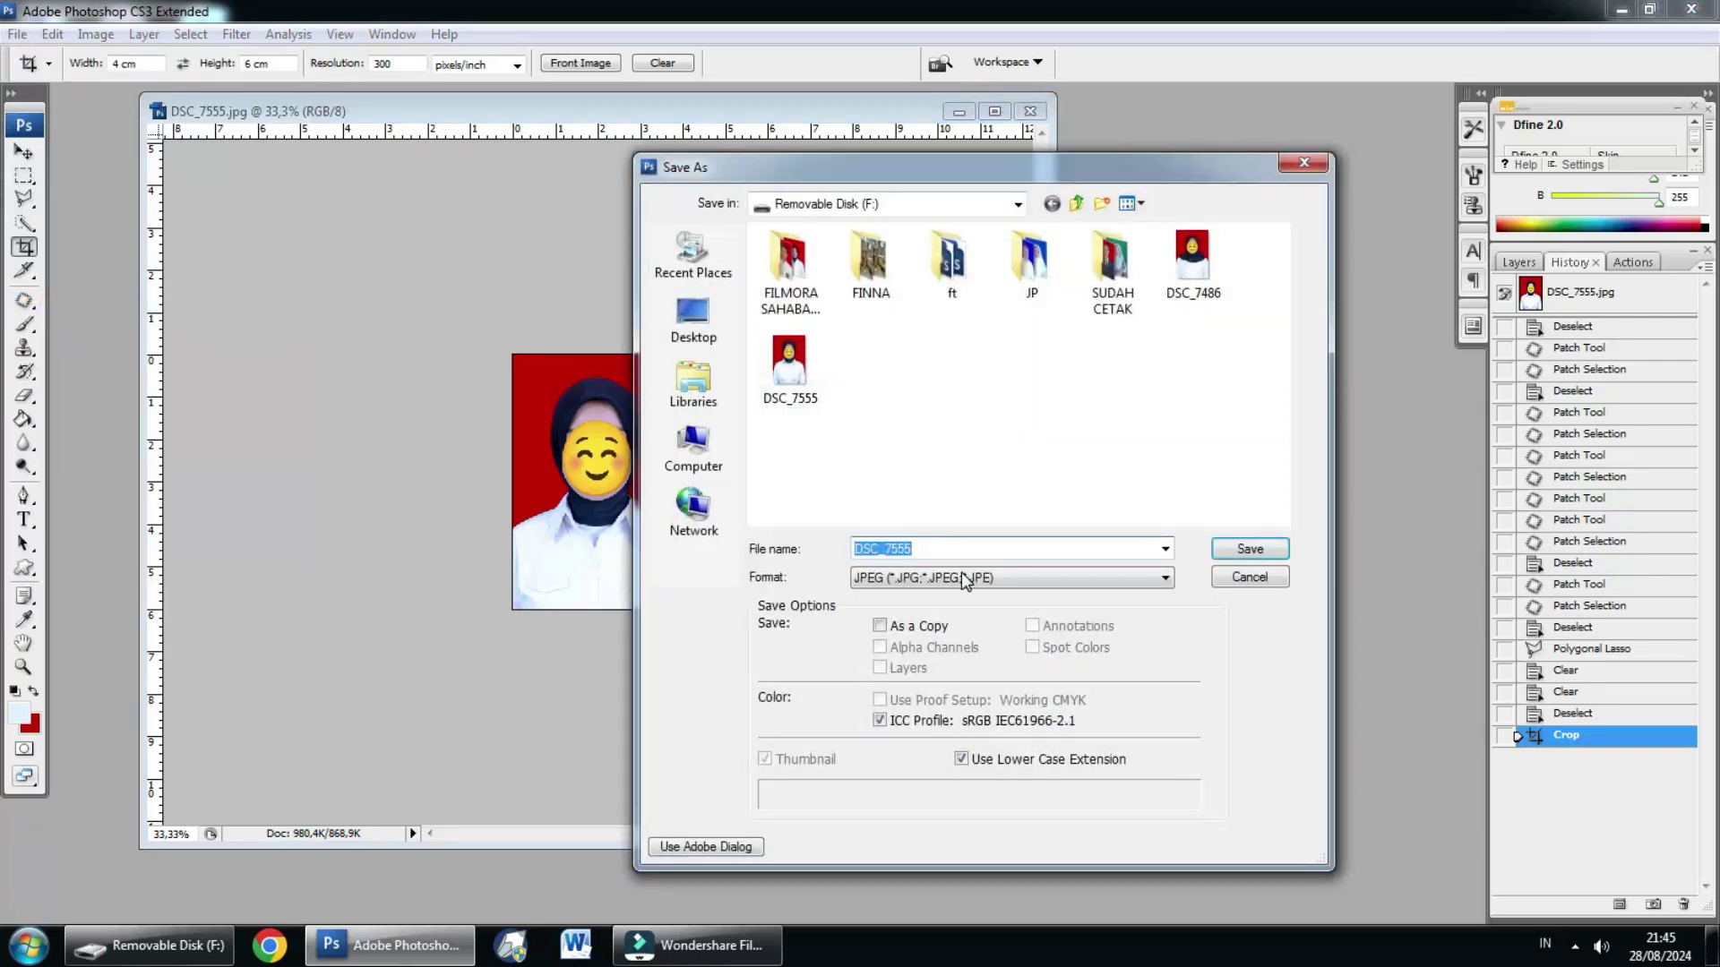
{"action": "type", "text": "4x6cm"}
{"action": "left_click", "coordinate": [1036, 576]}
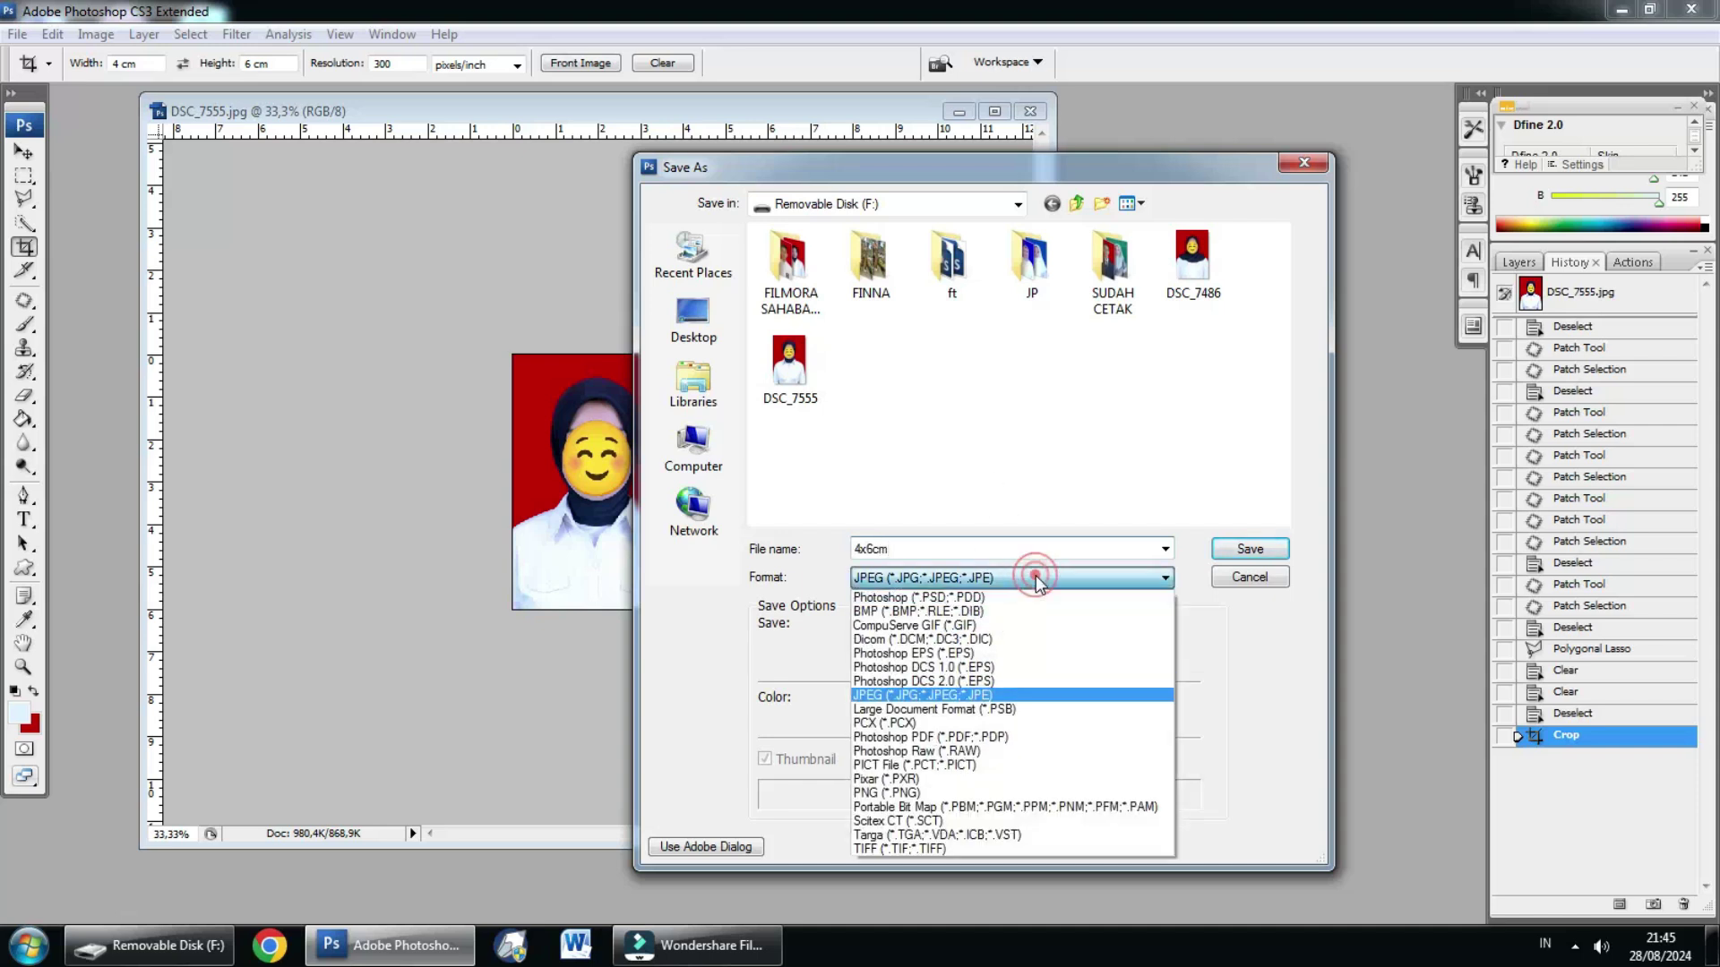
{"action": "left_click", "coordinate": [951, 690]}
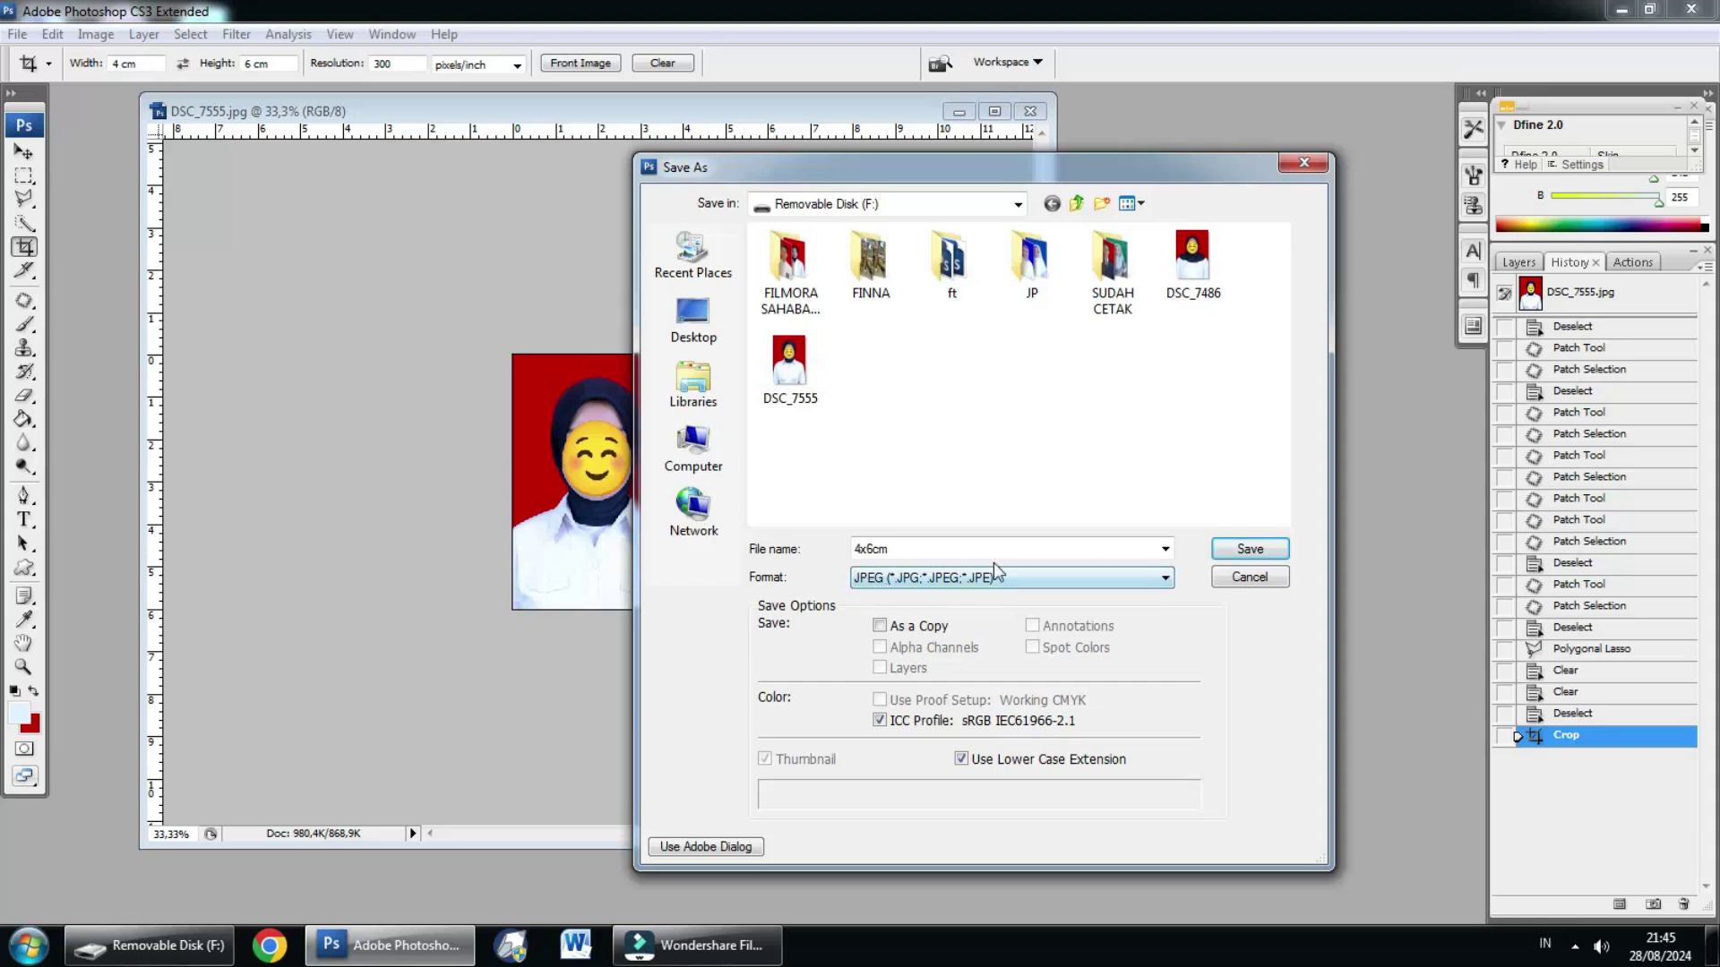
{"action": "left_click", "coordinate": [1244, 557]}
Step: Confirm maximum JPEG quality 12, then open 4x6cm from the removable disk in Photo Viewer
{"action": "left_click_drag", "start_coordinate": [1228, 154], "coordinate": [928, 211]}
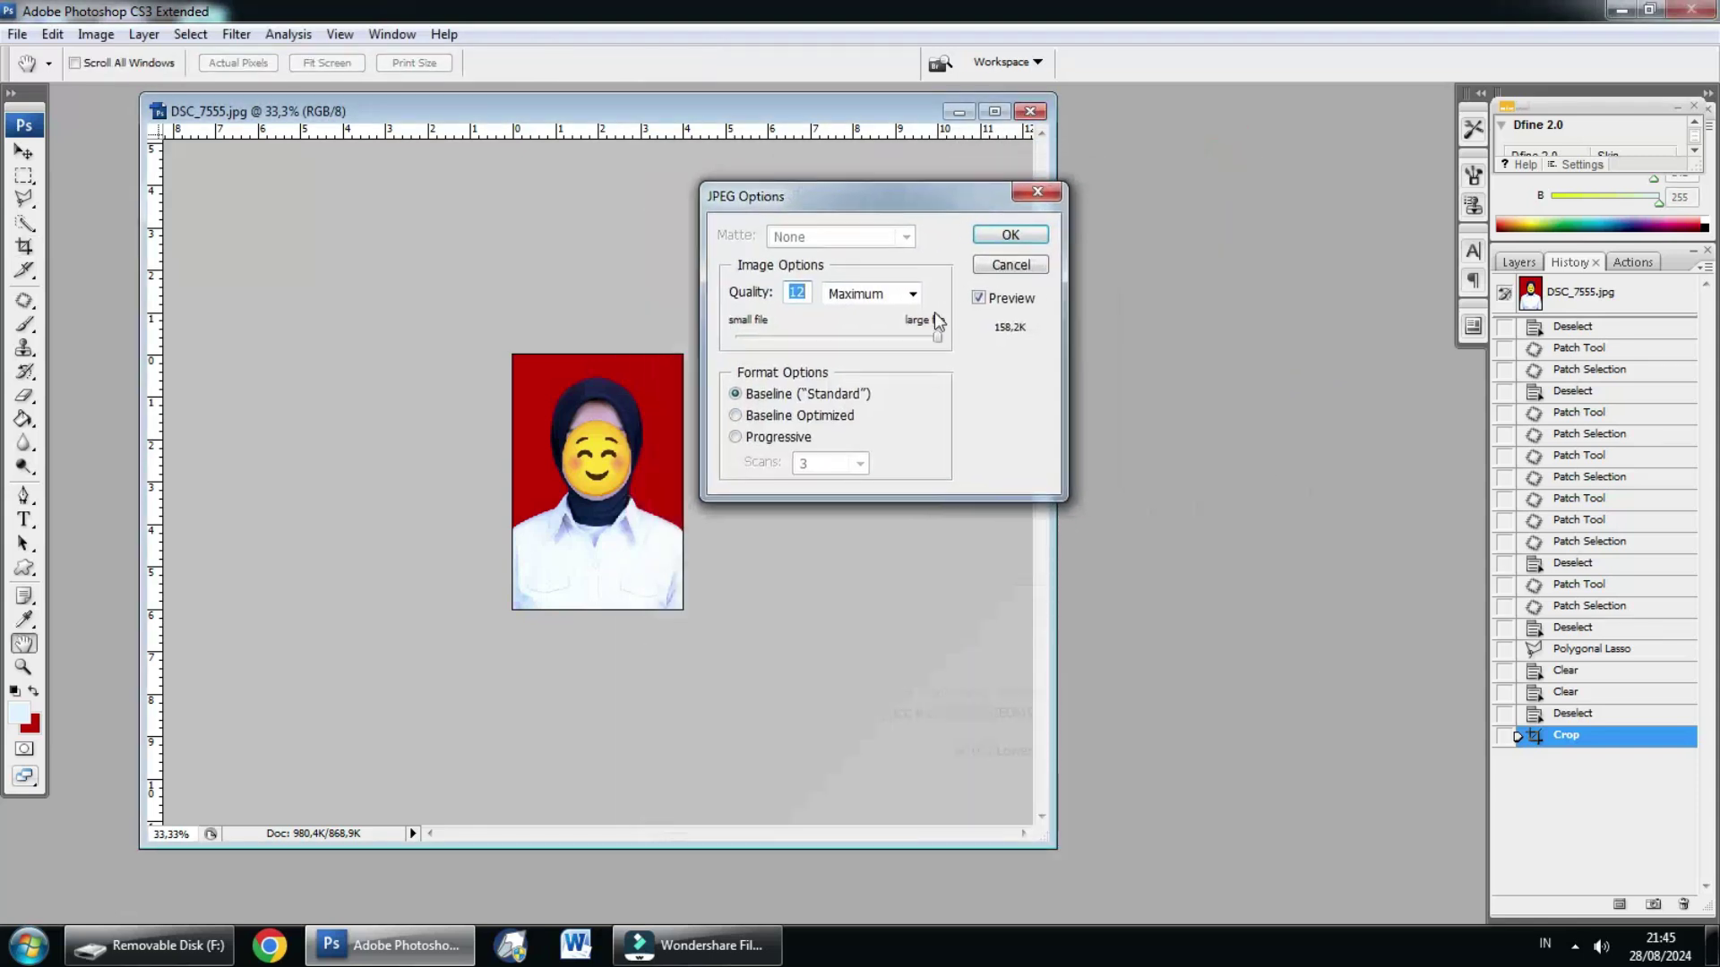
{"action": "left_click", "coordinate": [937, 337]}
{"action": "left_click_drag", "start_coordinate": [925, 195], "coordinate": [906, 202]}
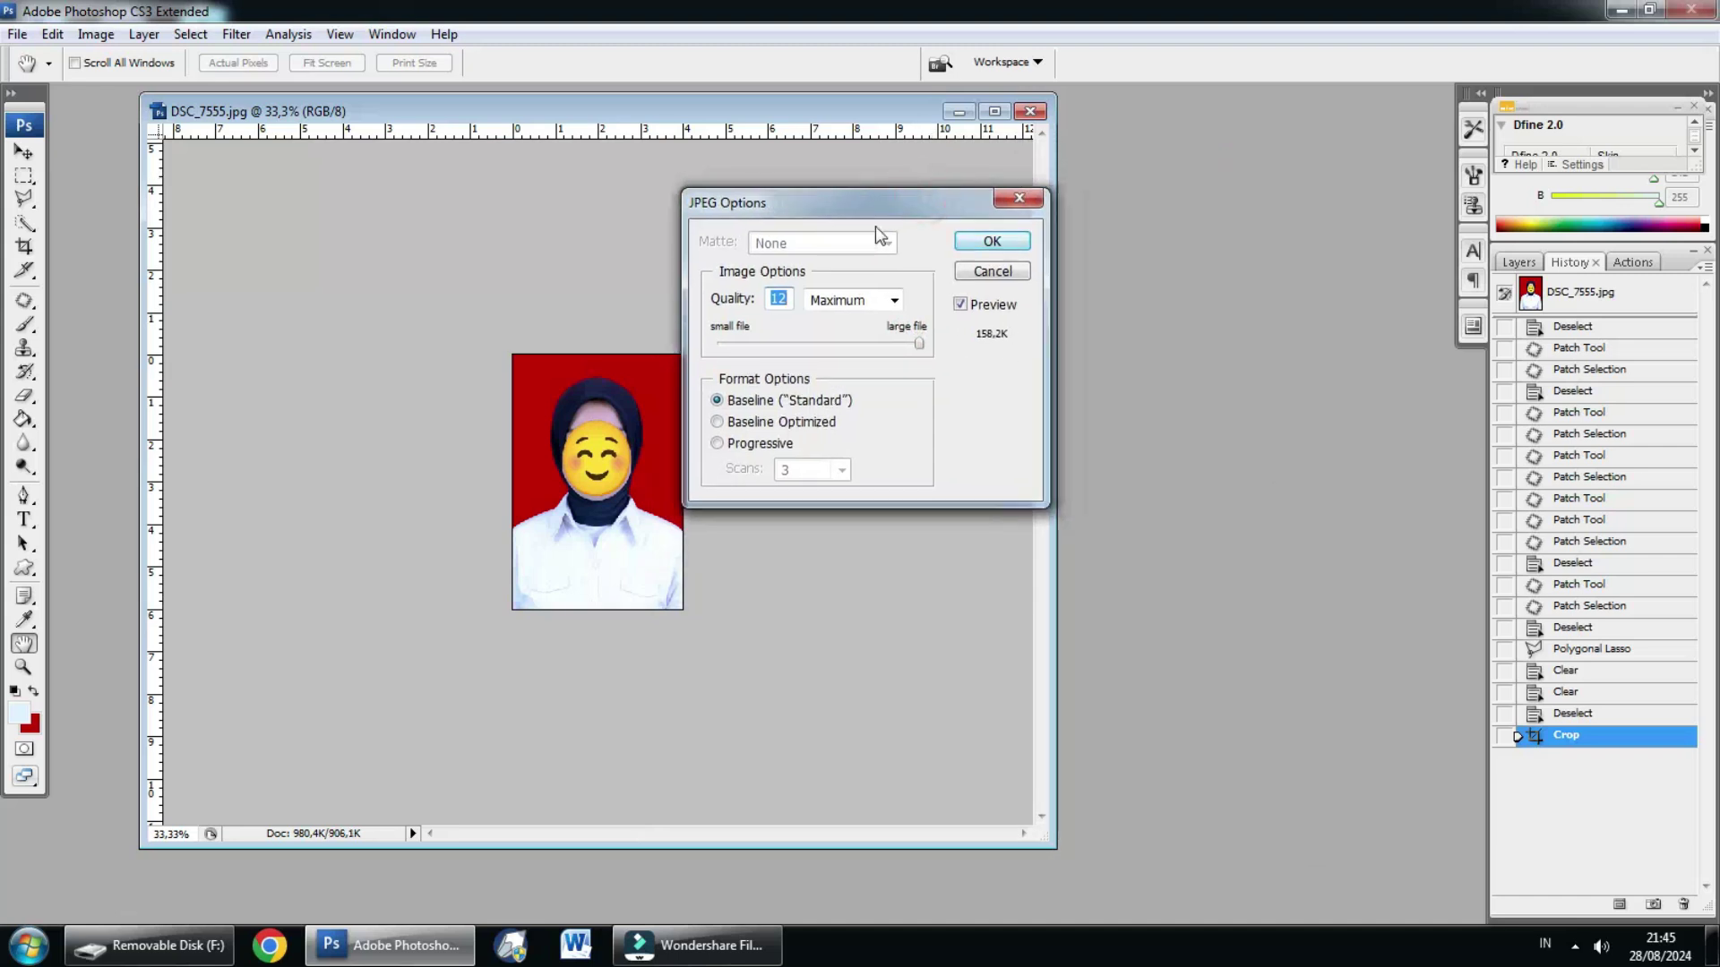
{"action": "left_click", "coordinate": [993, 239]}
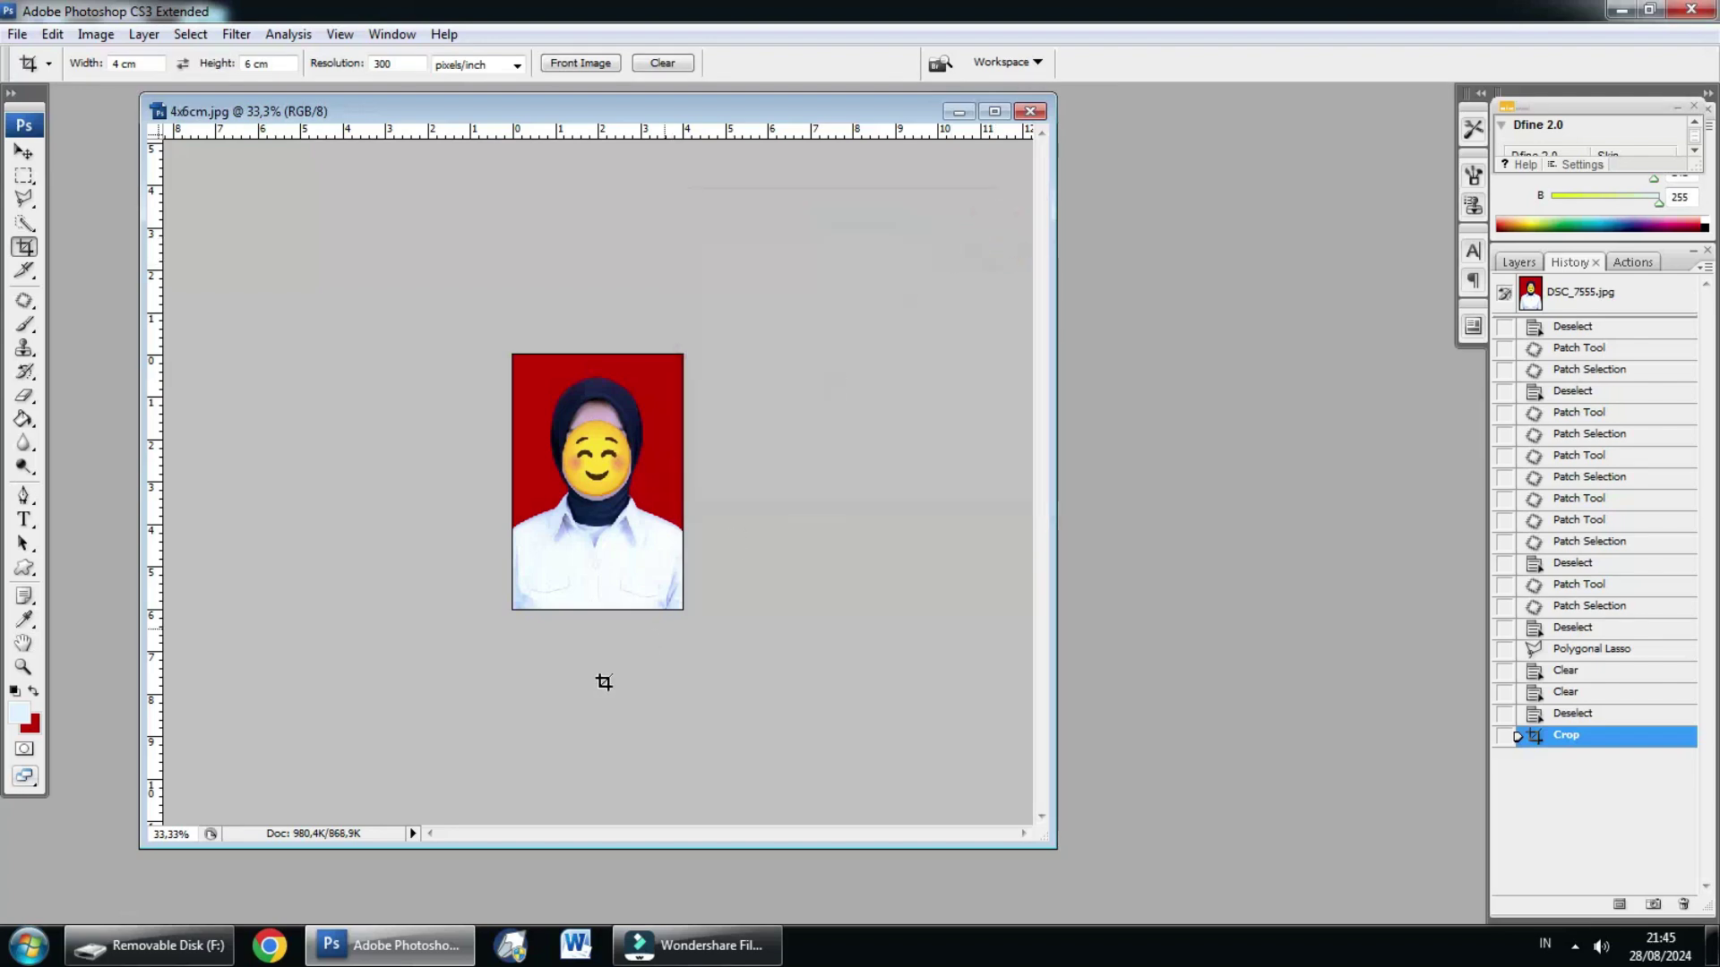
{"action": "left_click", "coordinate": [190, 943]}
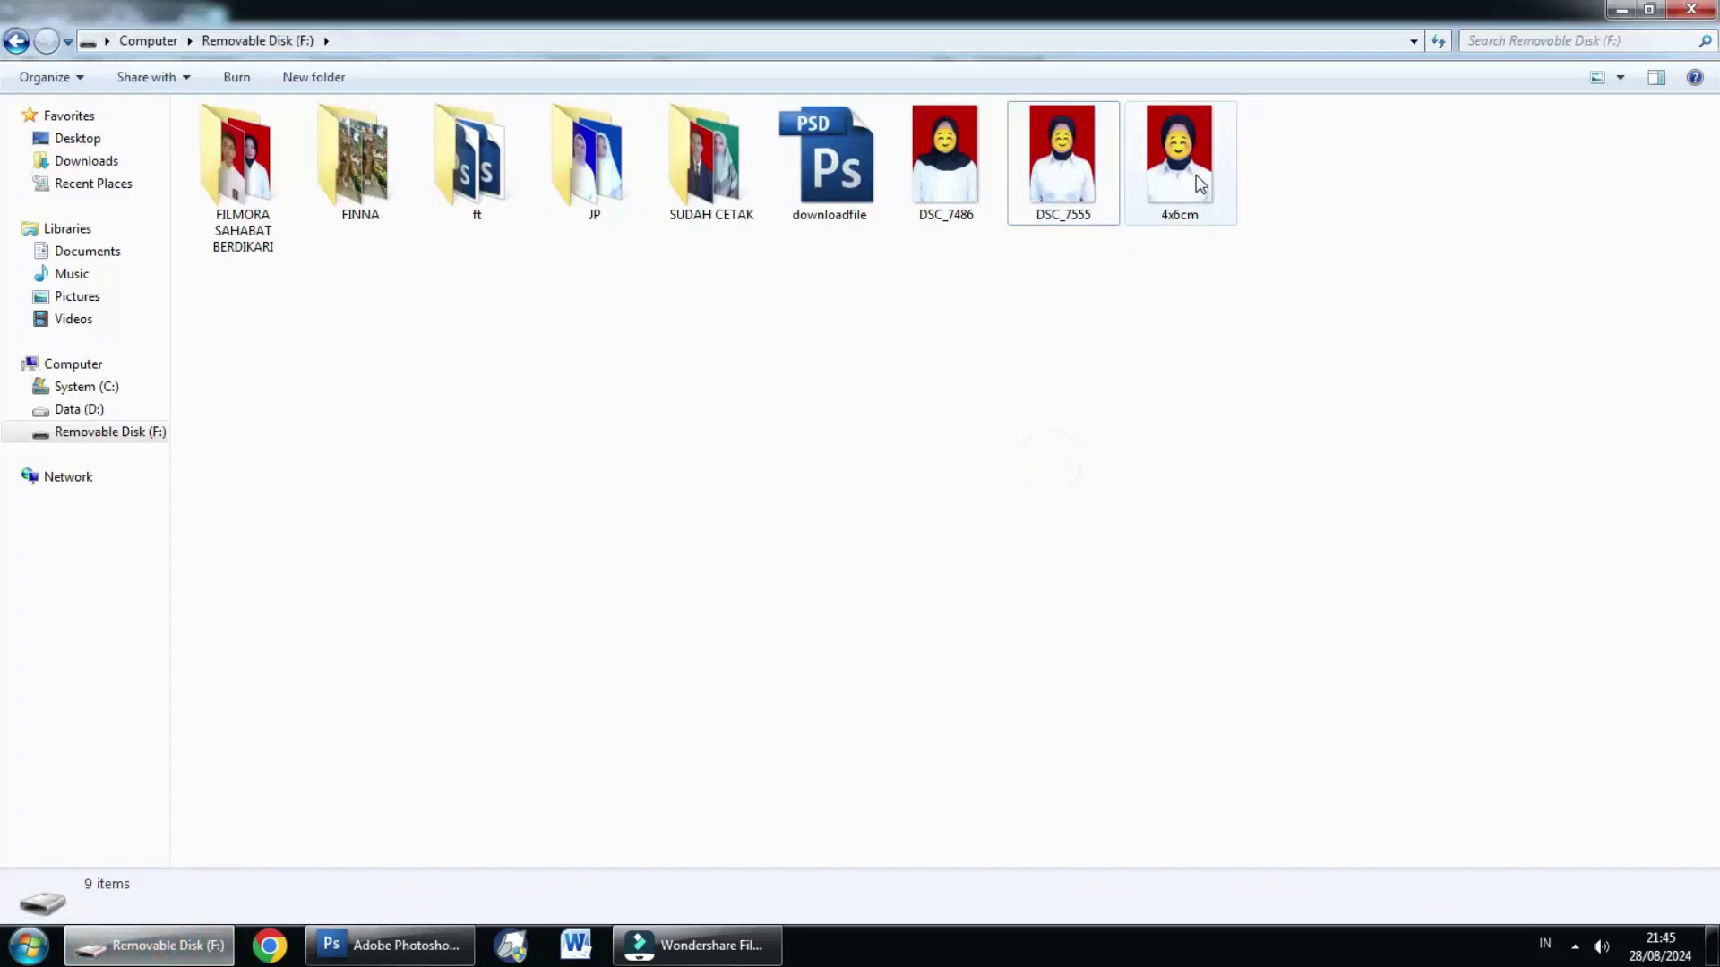
{"action": "double_click", "coordinate": [1191, 170]}
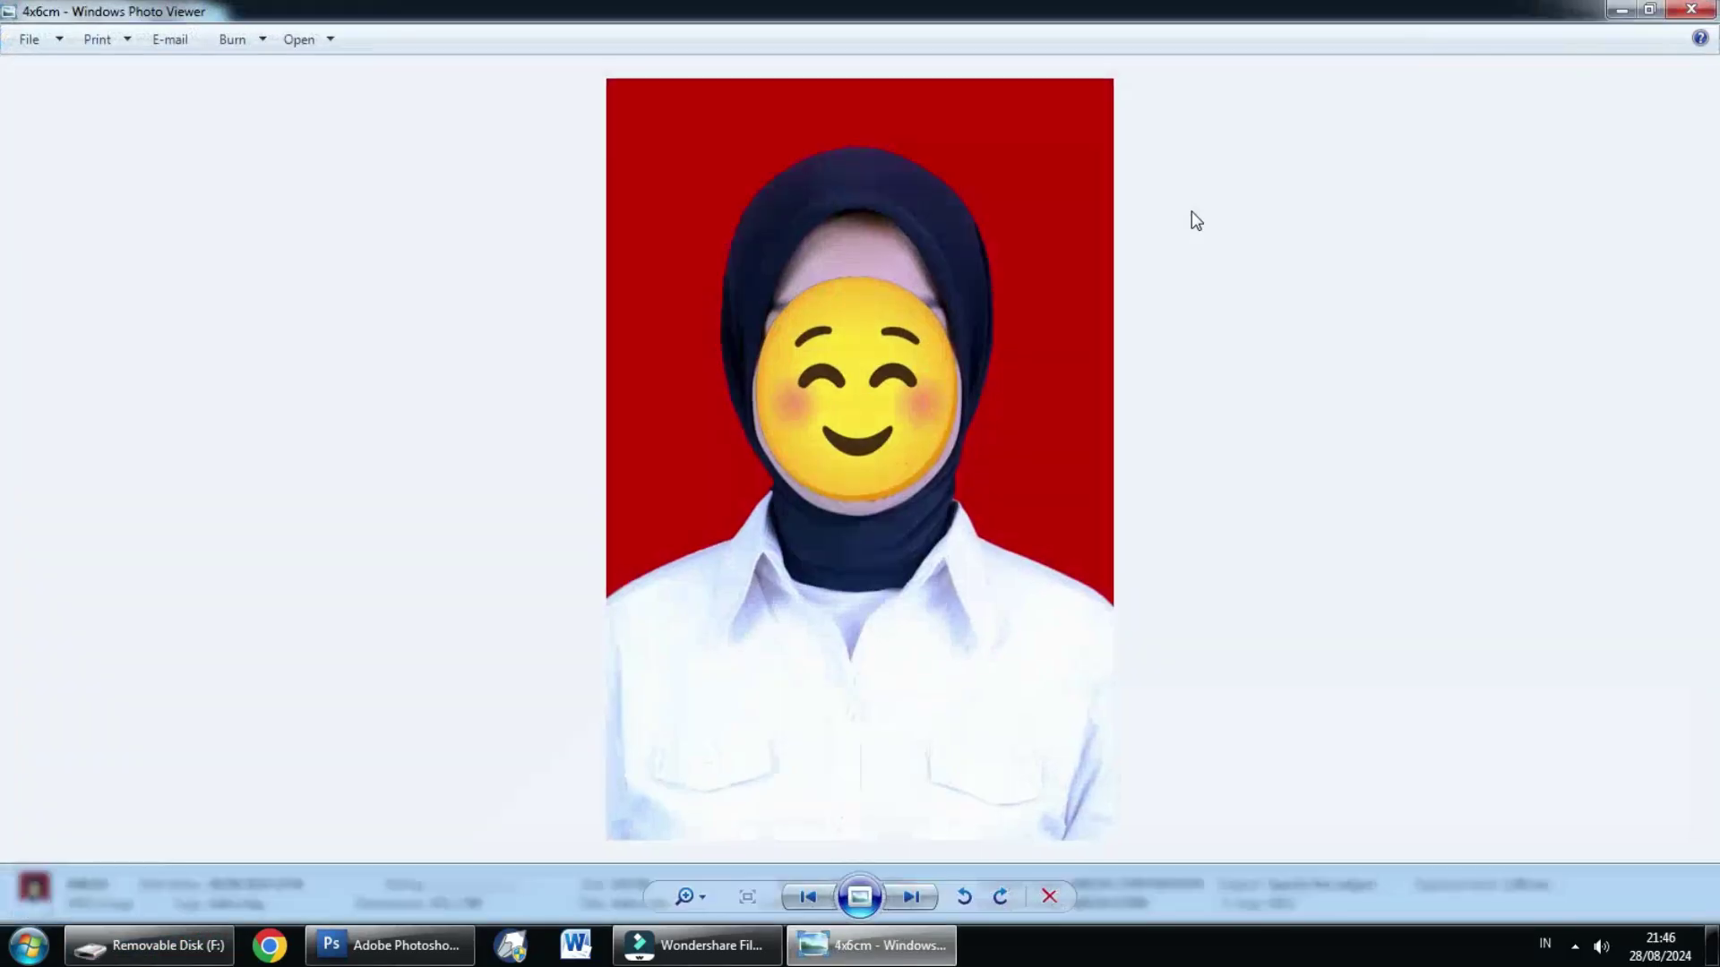
{"action": "key", "text": "Left"}
{"action": "key", "text": "Right"}
{"action": "key", "text": "Left"}
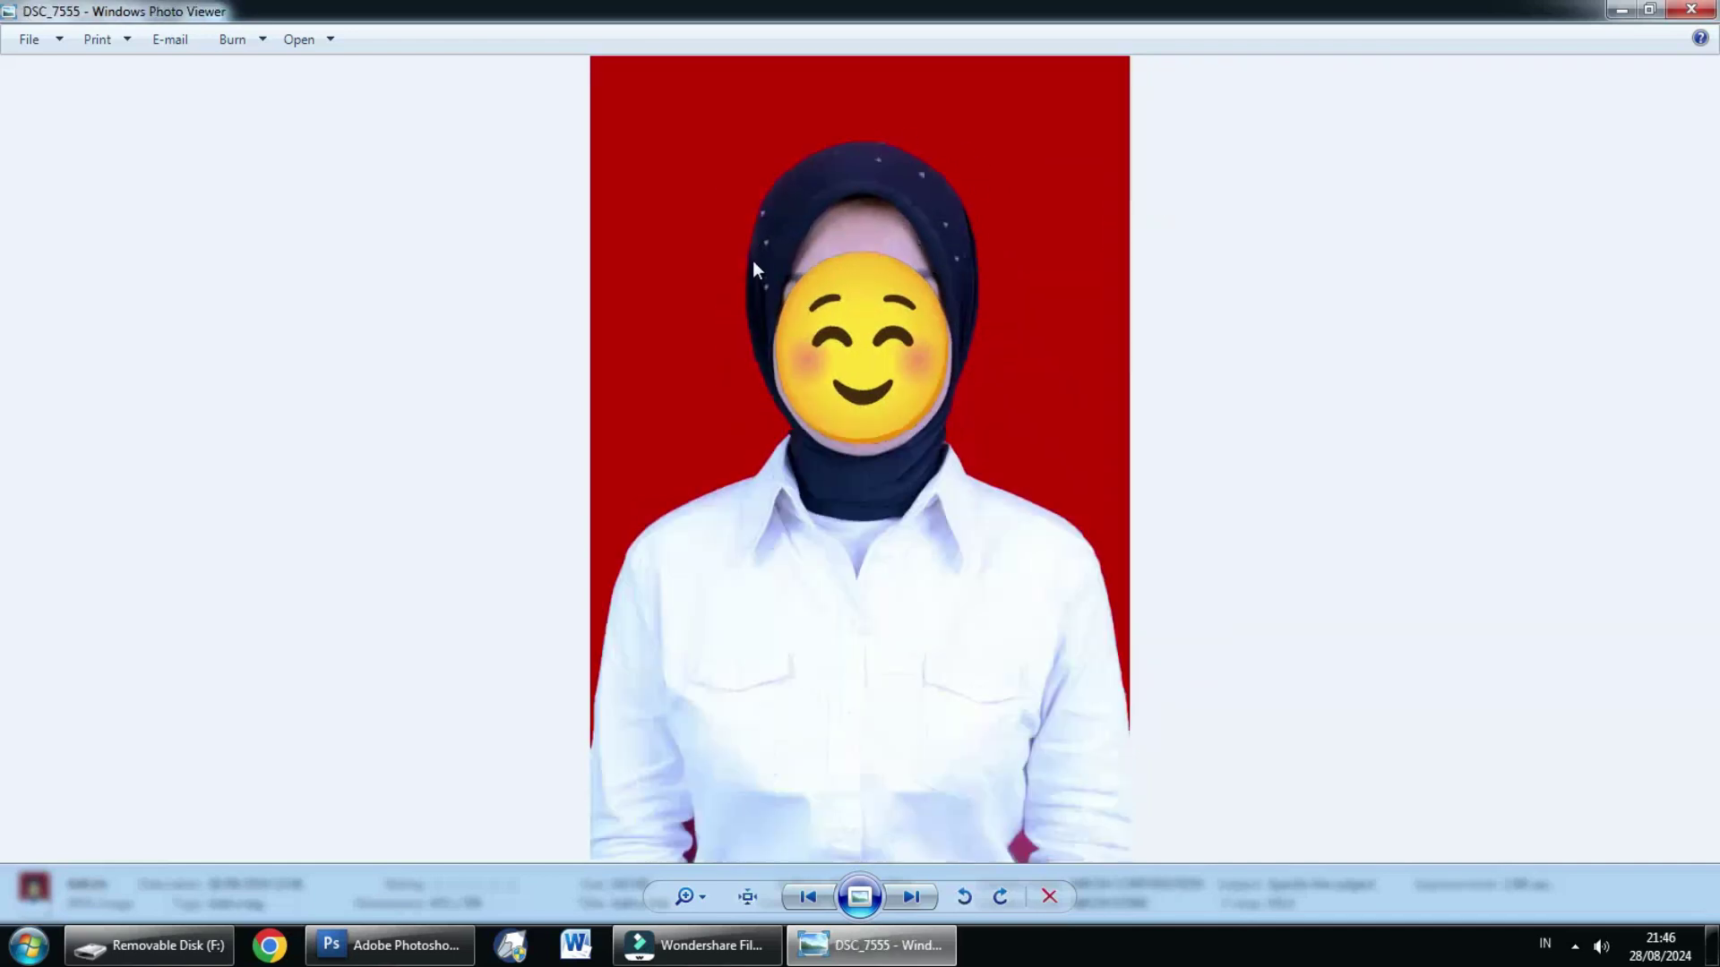
{"action": "key", "text": "Right"}
{"action": "key", "text": "Left"}
{"action": "key", "text": "Right"}
{"action": "key", "text": "Left"}
{"action": "key", "text": "Right"}
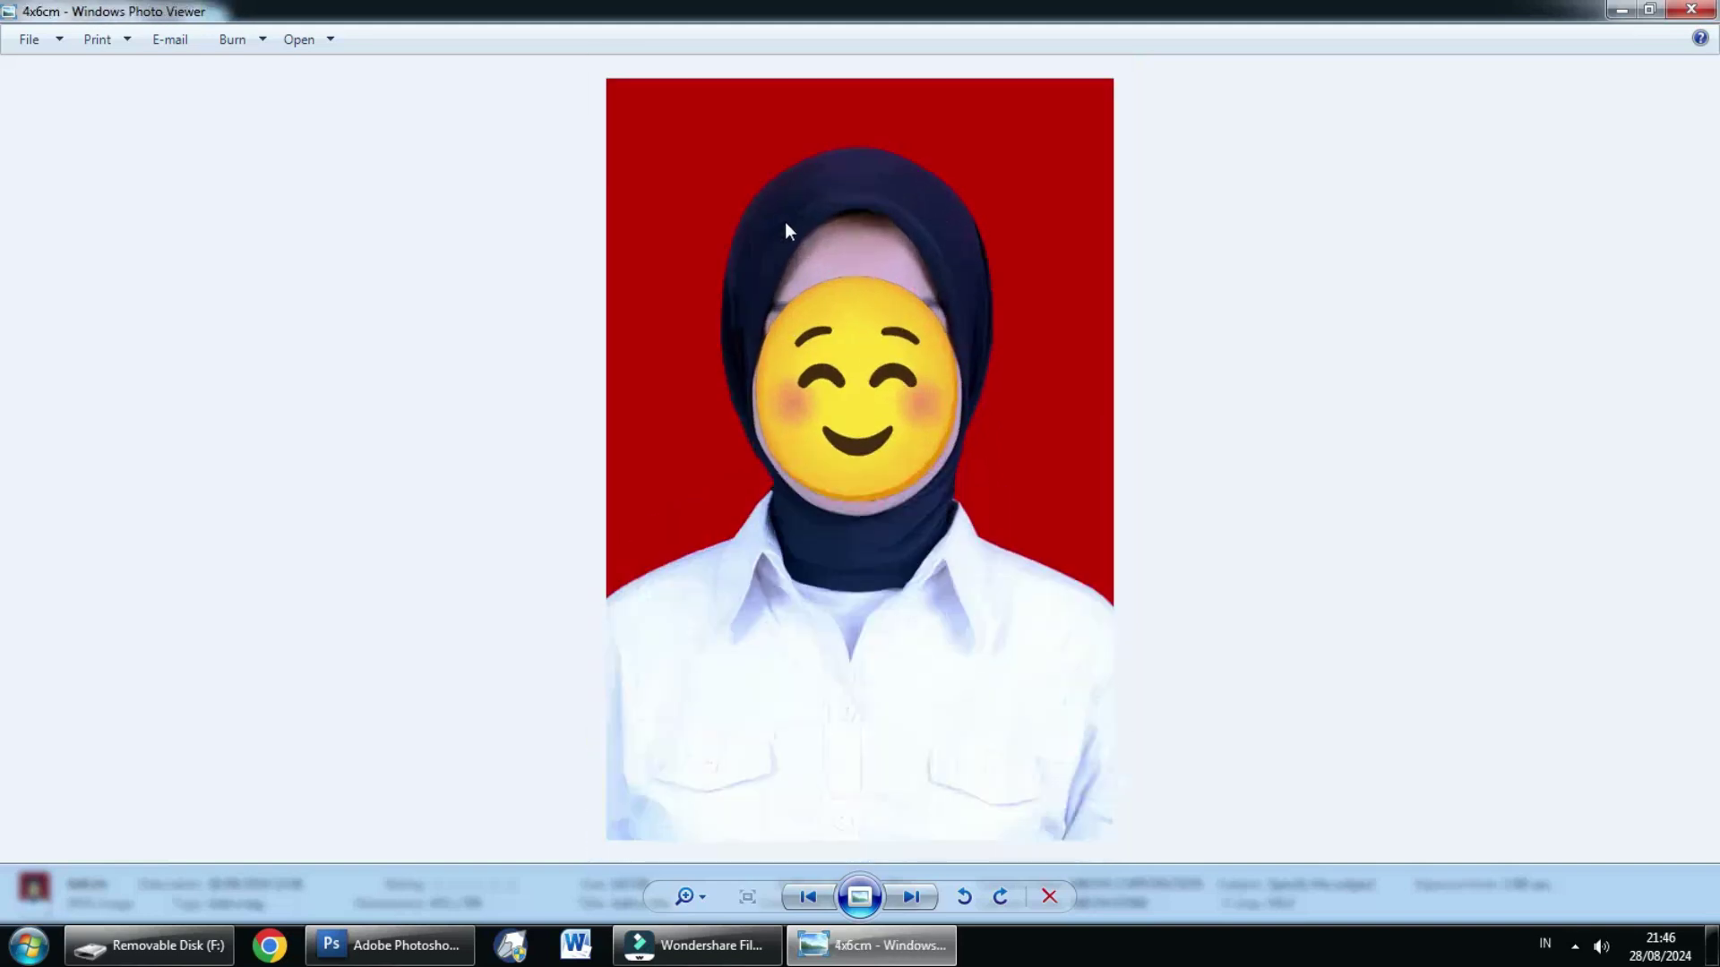